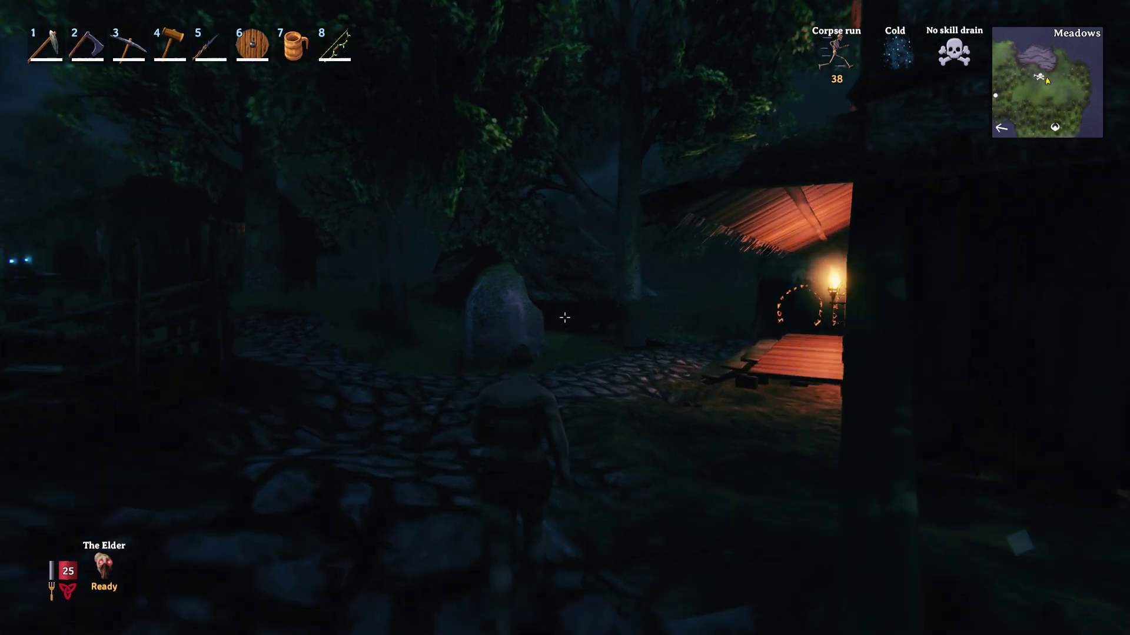
pyautogui.press('w')
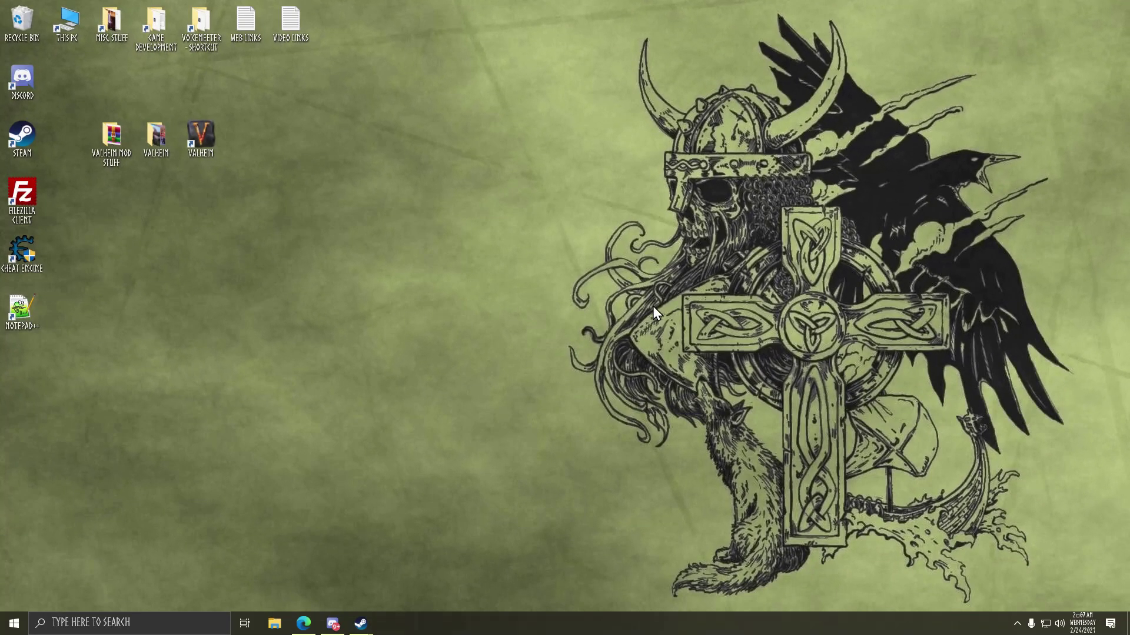
# - Switch to the Edge browser and download WindowsClient.zip and WindowsServer.zip from the ValheimPlus [STABLE] 0.8.6 release on GitHub
pyautogui.click(303, 623)
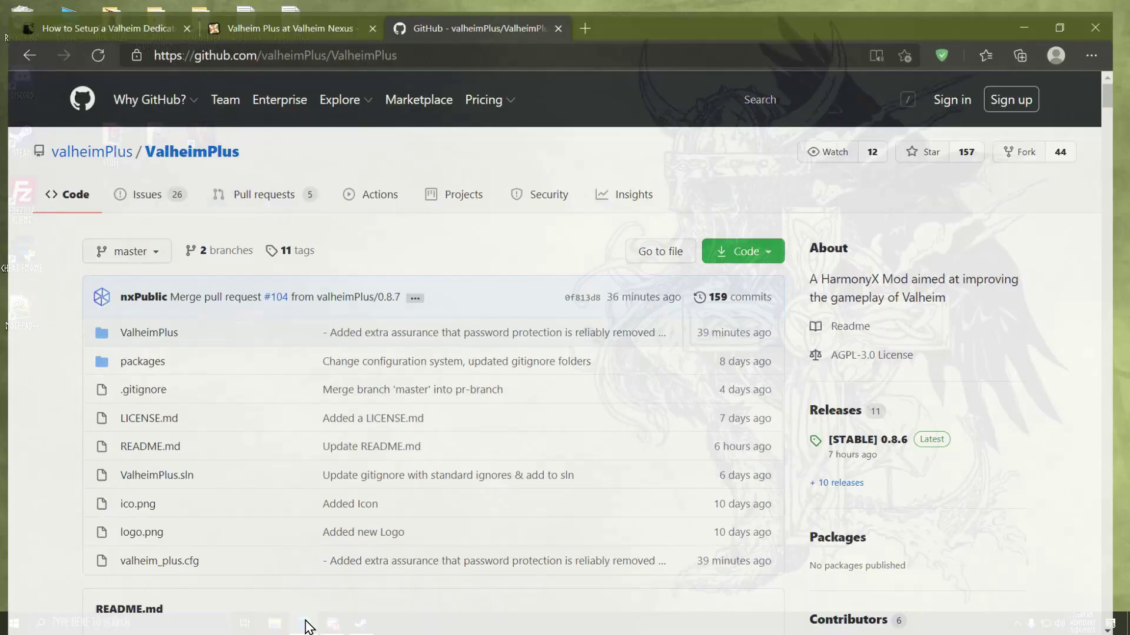
pyautogui.click(270, 7)
pyautogui.click(483, 11)
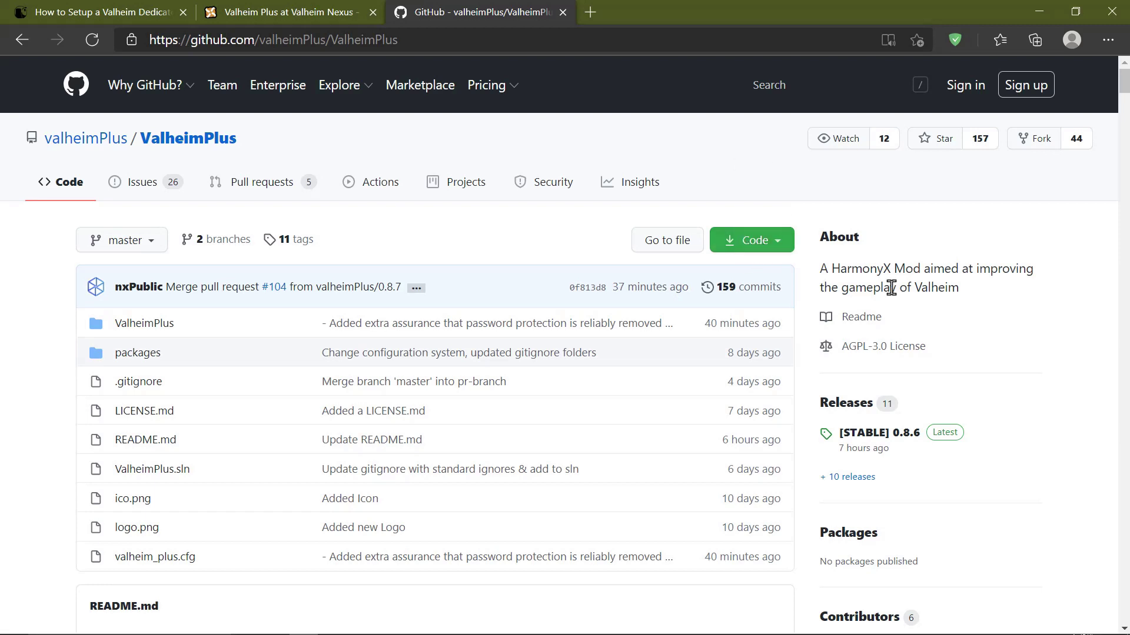
pyautogui.click(850, 410)
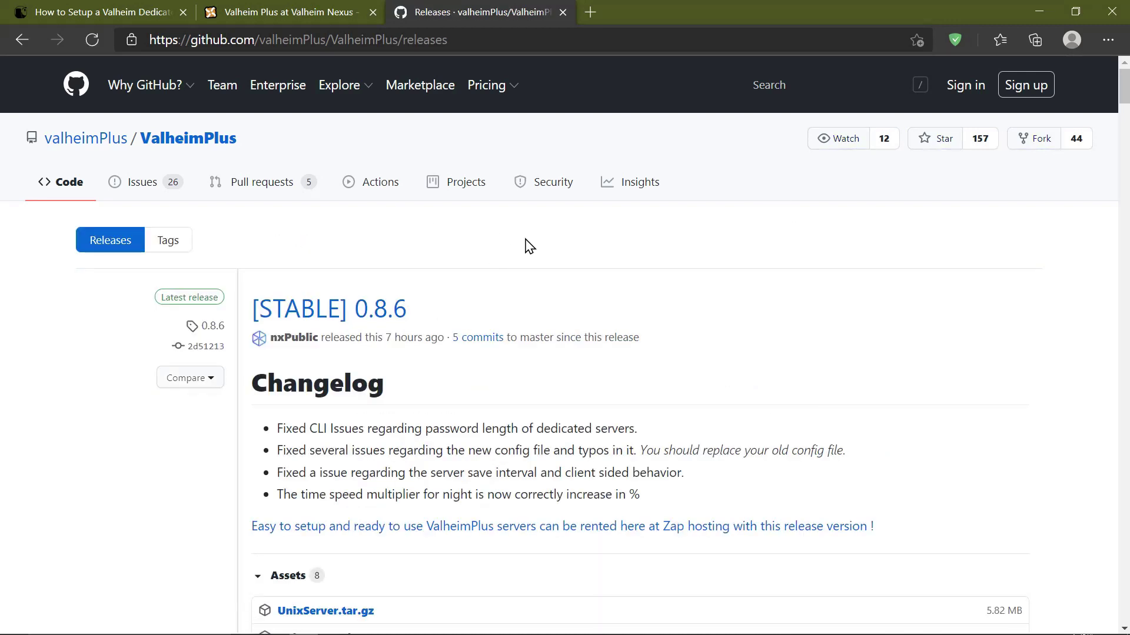
pyautogui.scroll(-5, 472, 403)
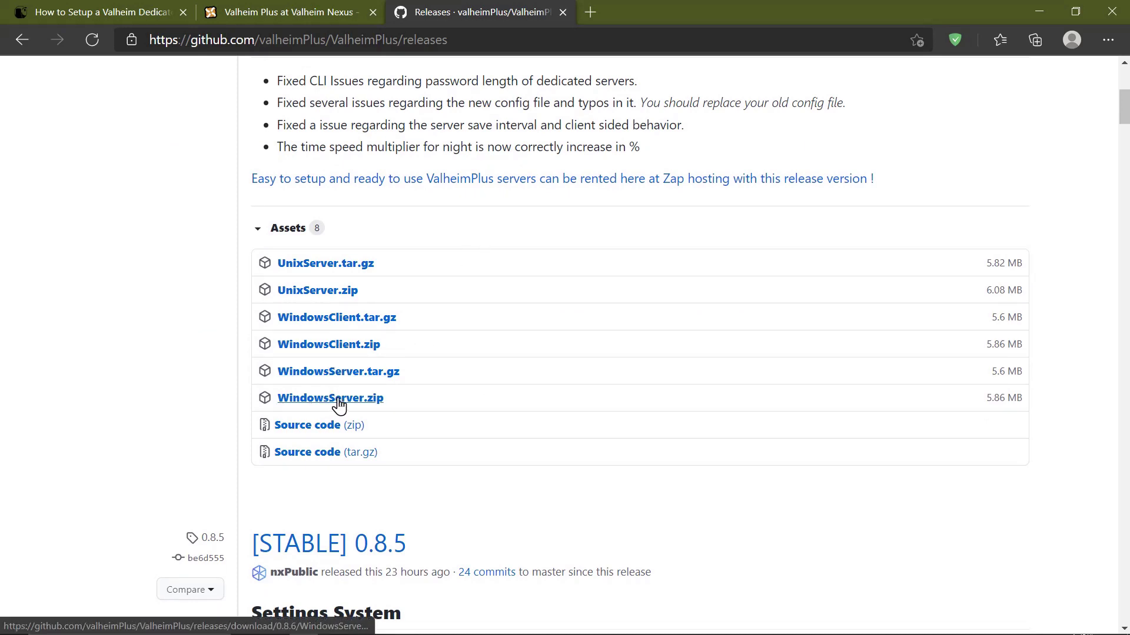
pyautogui.click(339, 349)
pyautogui.click(337, 406)
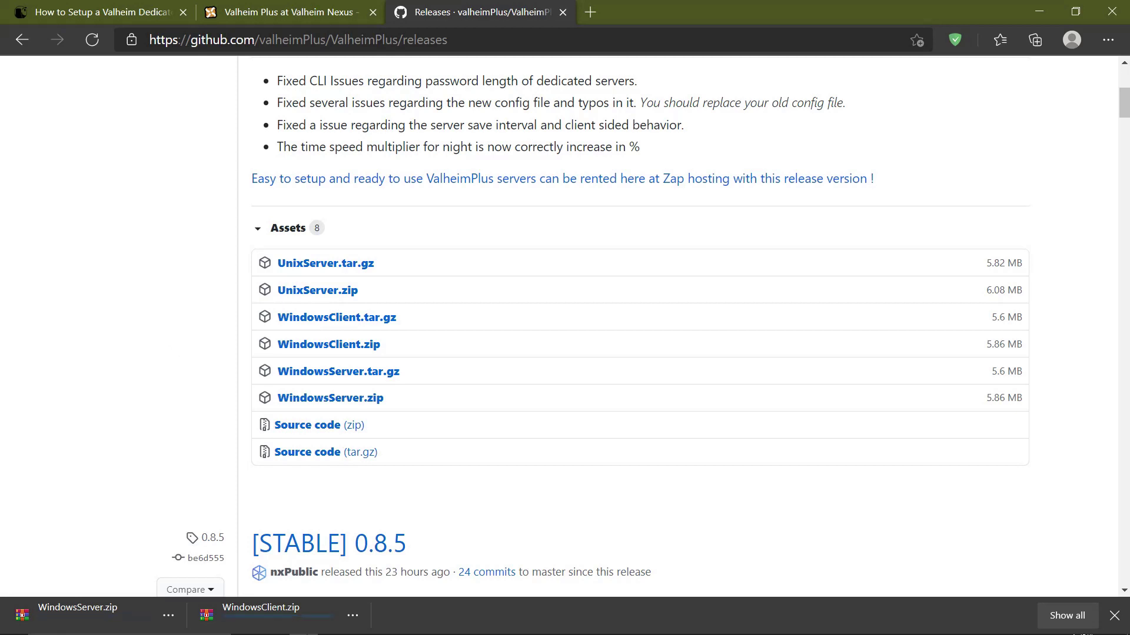
# - Show the downloaded WindowsServer.zip in its folder and minimize the browser
pyautogui.rightClick(119, 603)
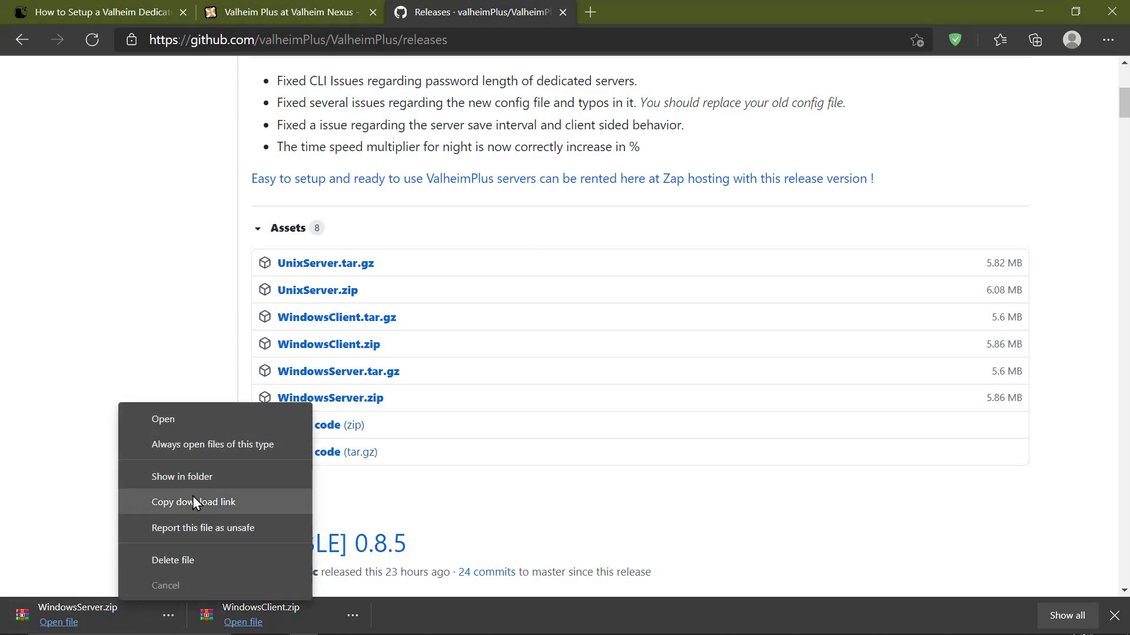
pyautogui.click(184, 477)
pyautogui.click(1033, 11)
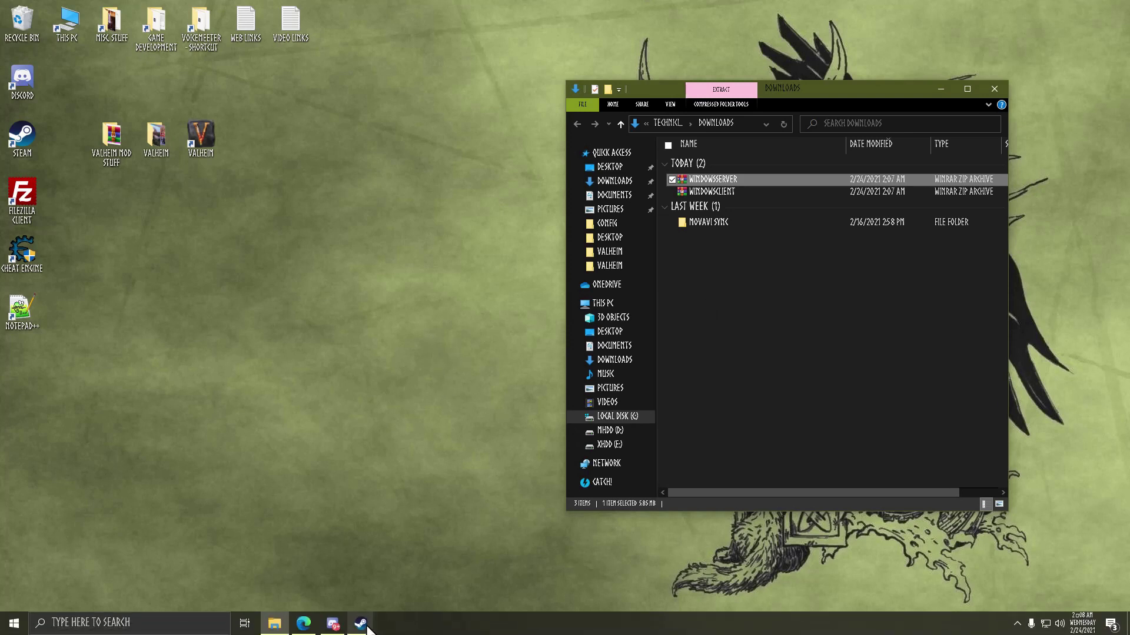
# - Switch to Steam, browse Valheim's local files, and place the Downloads window beside the game folder
pyautogui.click(324, 578)
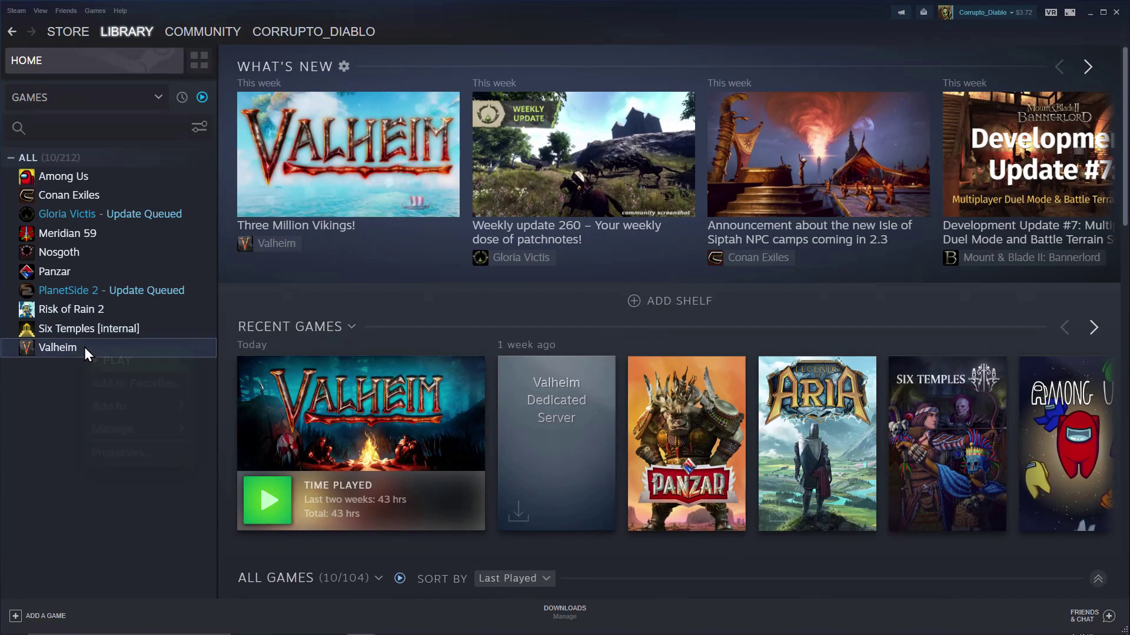
pyautogui.rightClick(83, 347)
pyautogui.moveTo(137, 432)
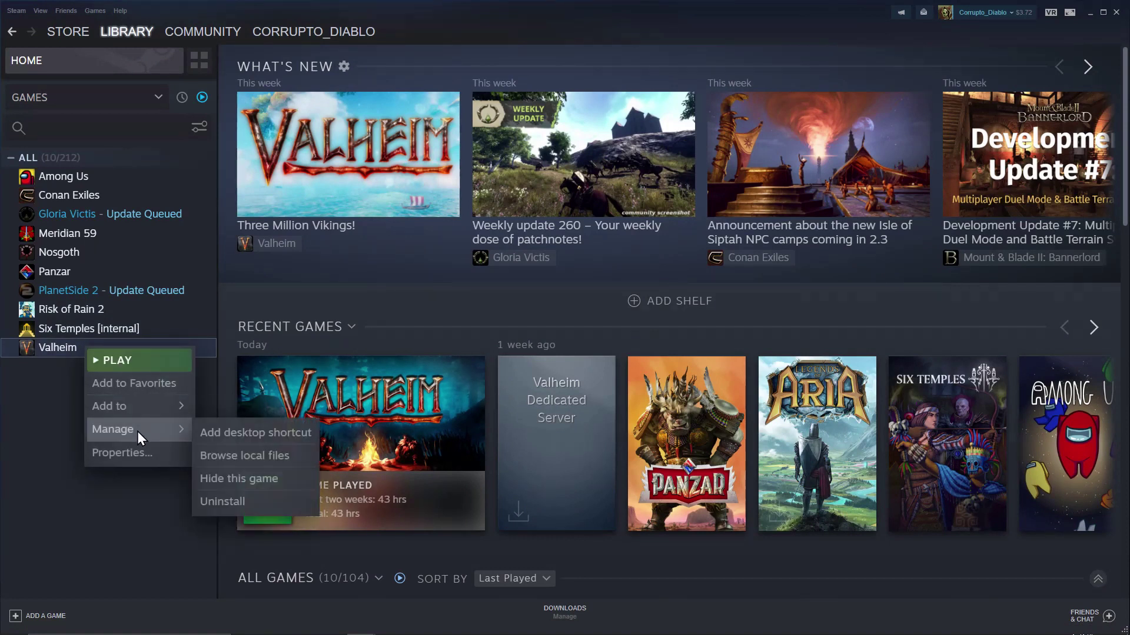
pyautogui.click(236, 457)
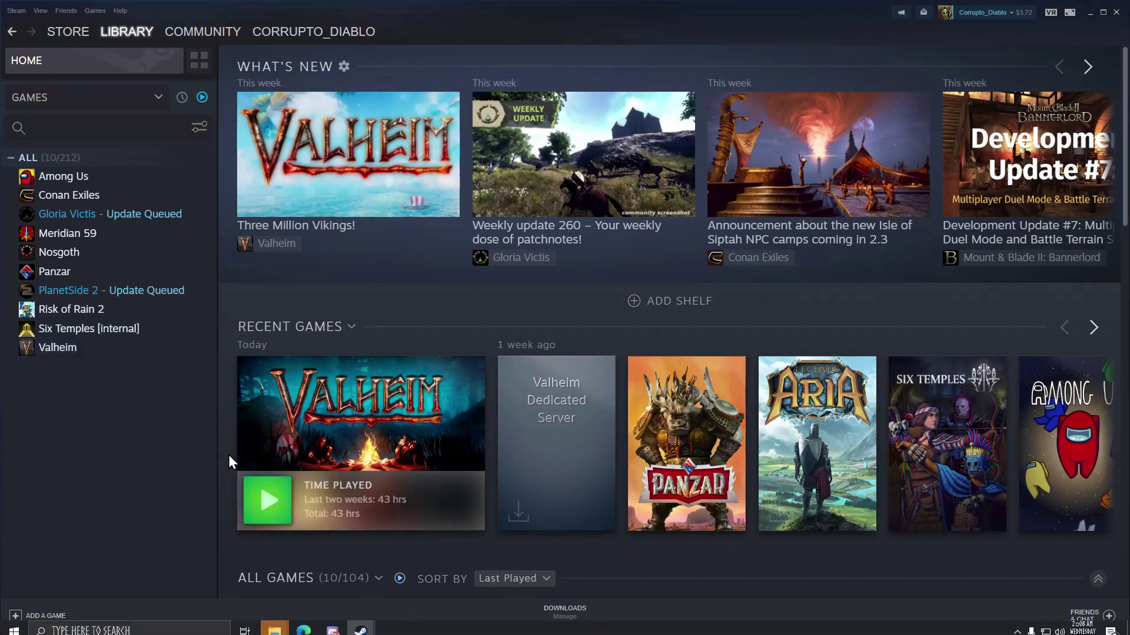
pyautogui.click(1090, 13)
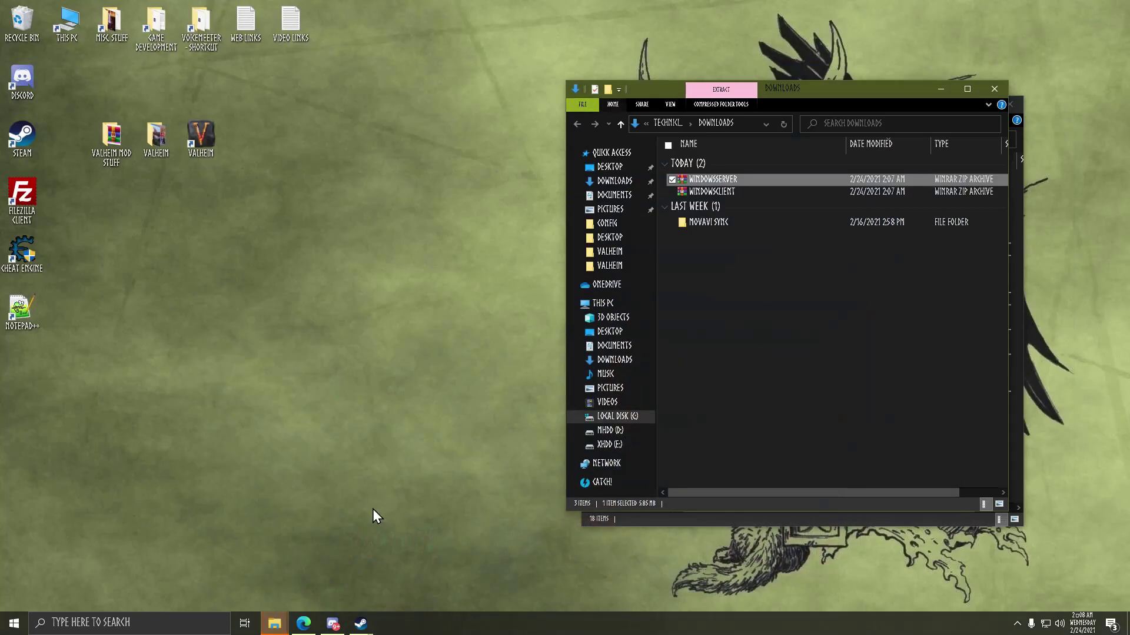
pyautogui.moveTo(851, 94); pyautogui.dragTo(398, 107)
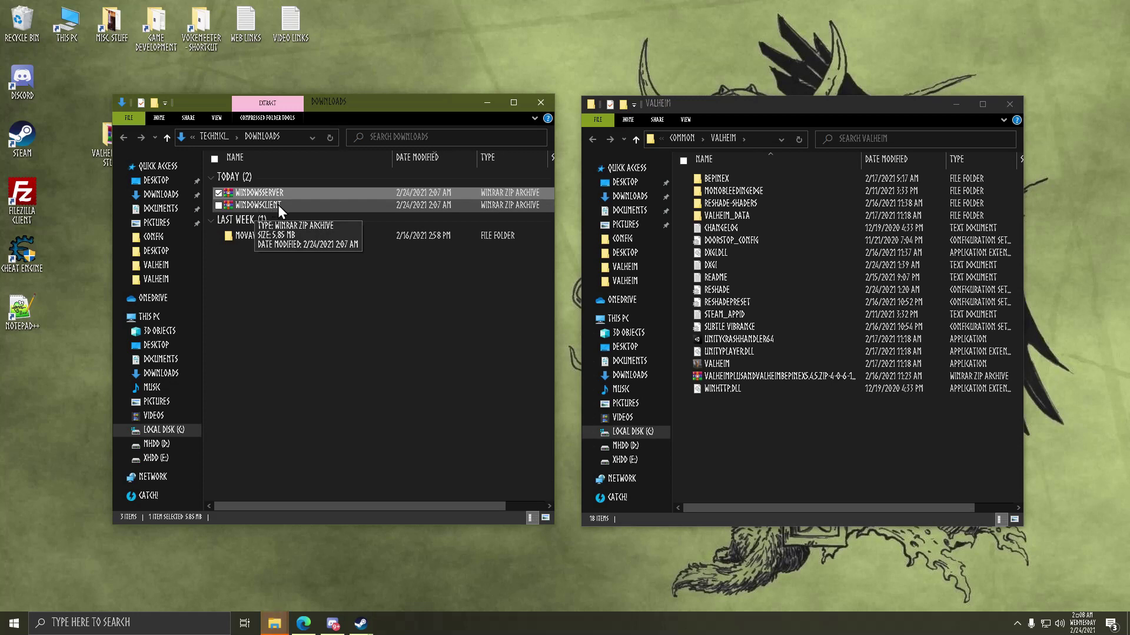
# - Extract all contents of WindowsClient.zip into the Valheim game folder, replacing existing files, and close the archive
pyautogui.doubleClick(257, 205)
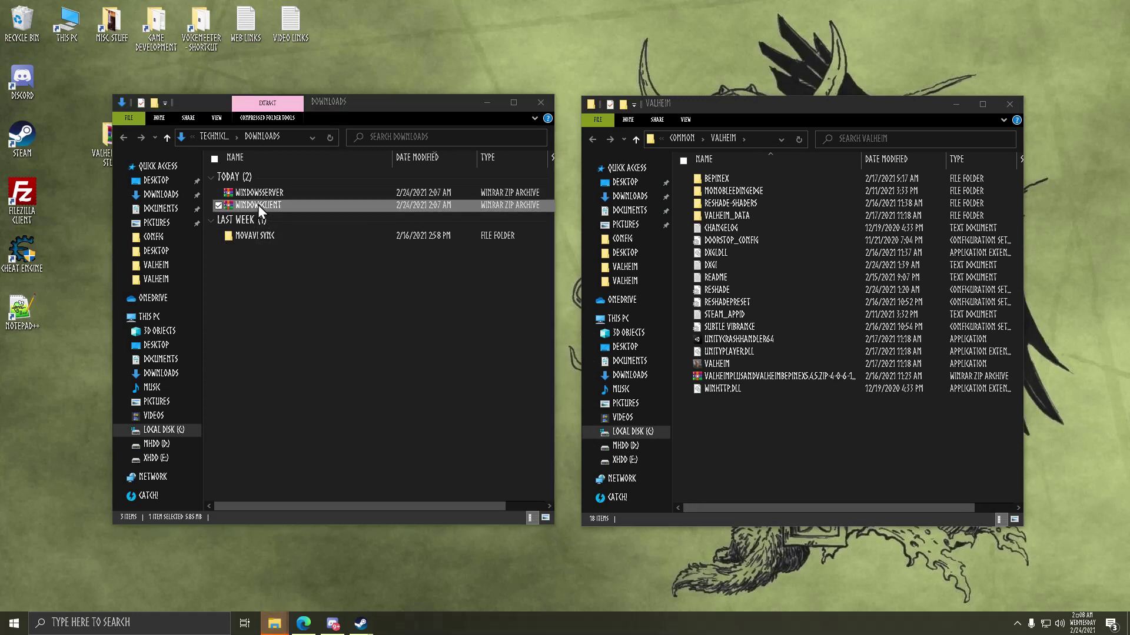
pyautogui.moveTo(800, 210); pyautogui.dragTo(432, 197)
pyautogui.moveTo(230, 370); pyautogui.dragTo(228, 302)
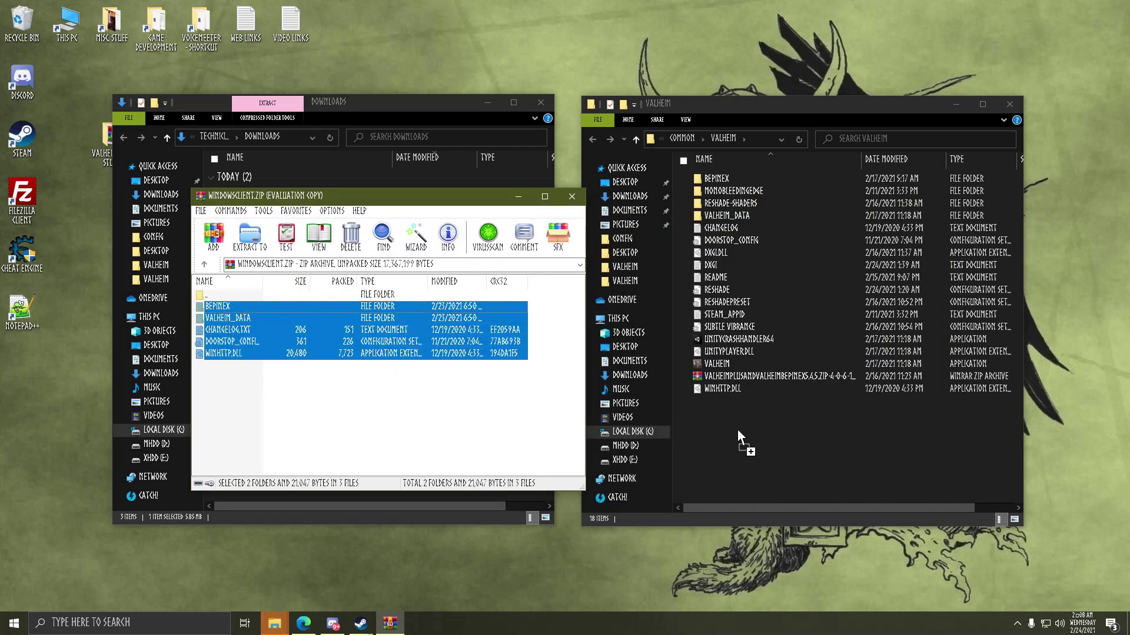
pyautogui.moveTo(738, 431); pyautogui.dragTo(738, 431)
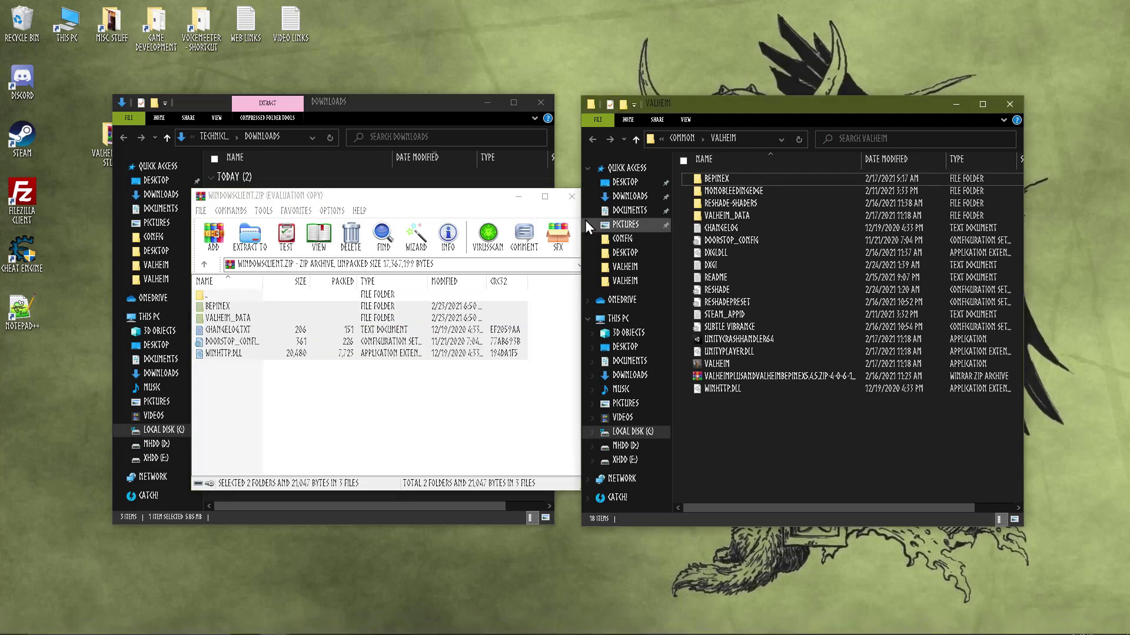
pyautogui.click(516, 222)
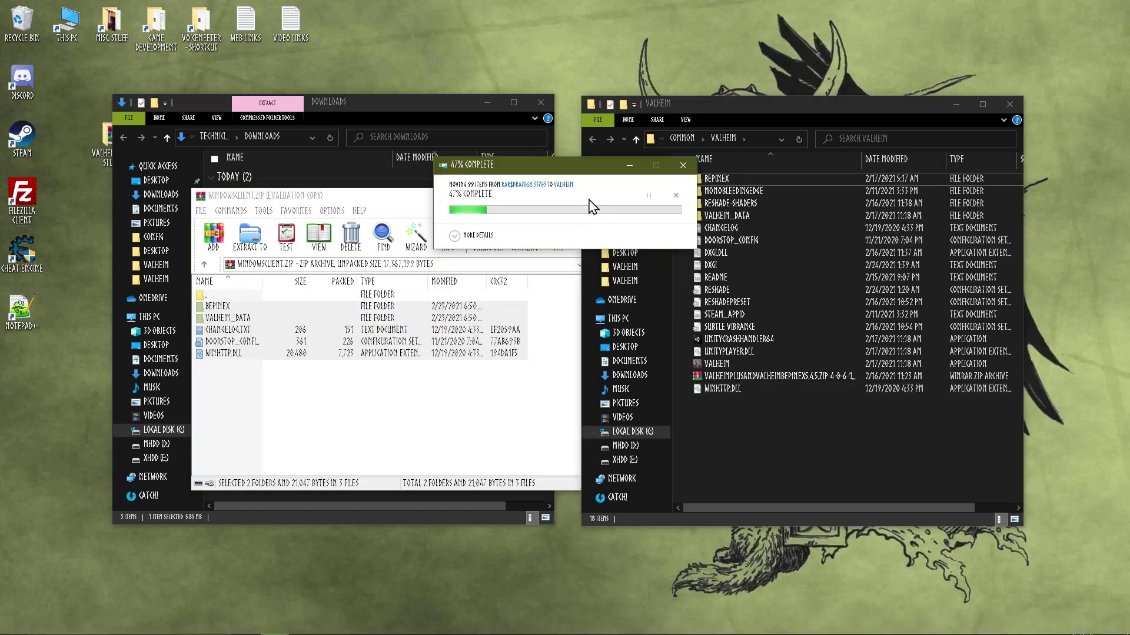
pyautogui.click(569, 196)
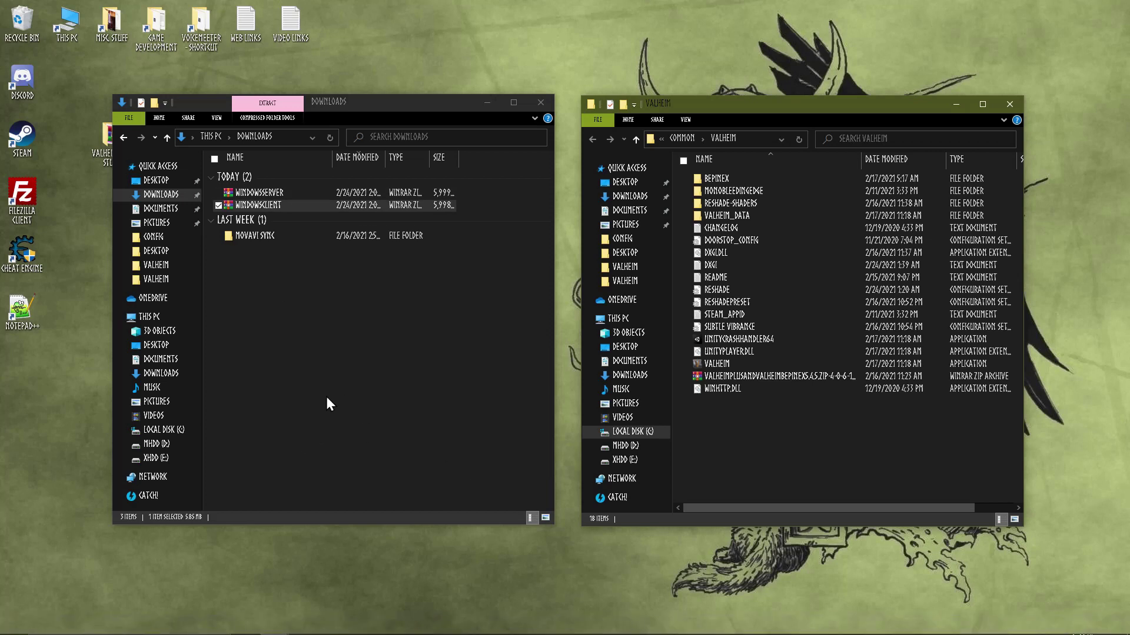
# - Open the dedicated server's Valheim folder on Local Disk (C:) in the Downloads window
pyautogui.moveTo(357, 621)
pyautogui.click(164, 430)
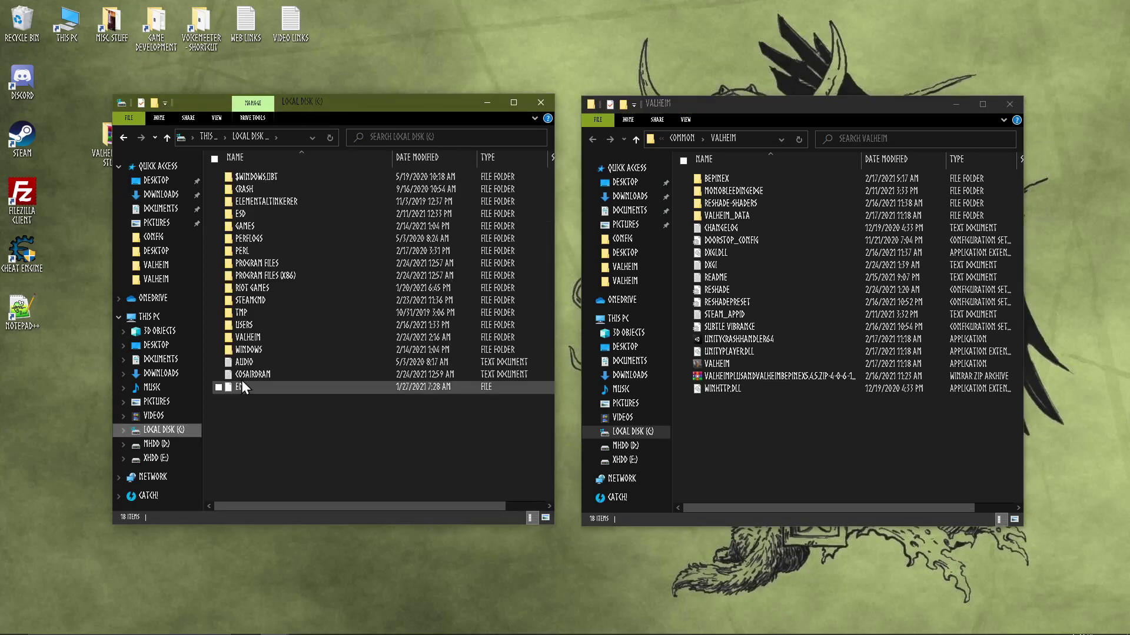
pyautogui.doubleClick(252, 338)
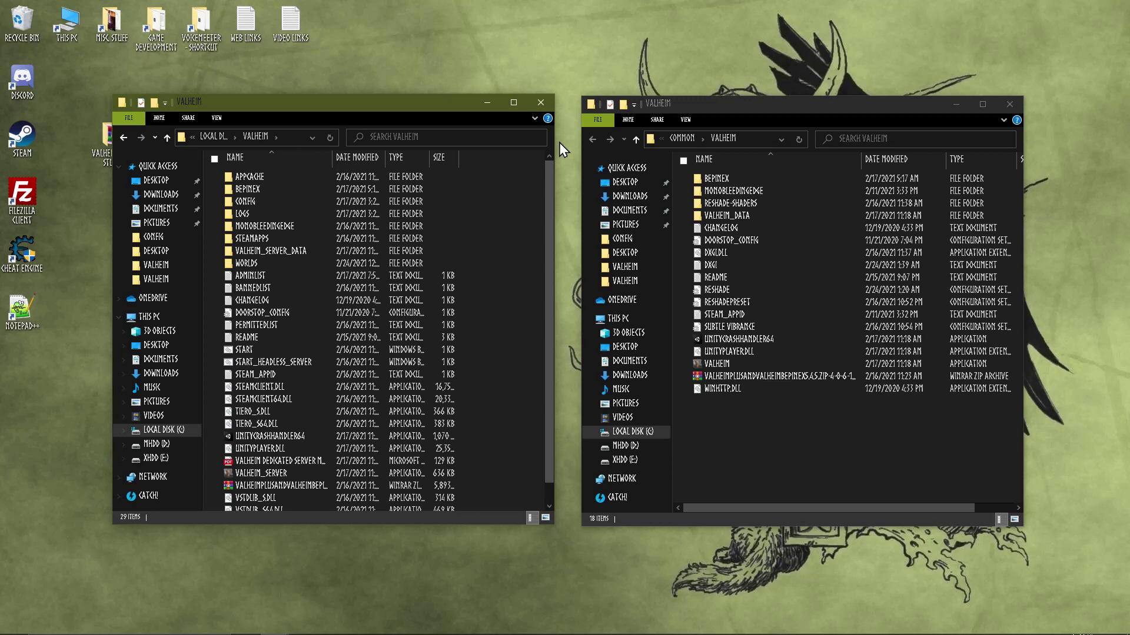
# - Extract all contents of WindowsServer.zip from Downloads into the server's Valheim folder, replacing existing files, and close the archive
pyautogui.click(625, 200)
pyautogui.click(725, 195)
pyautogui.doubleClick(725, 196)
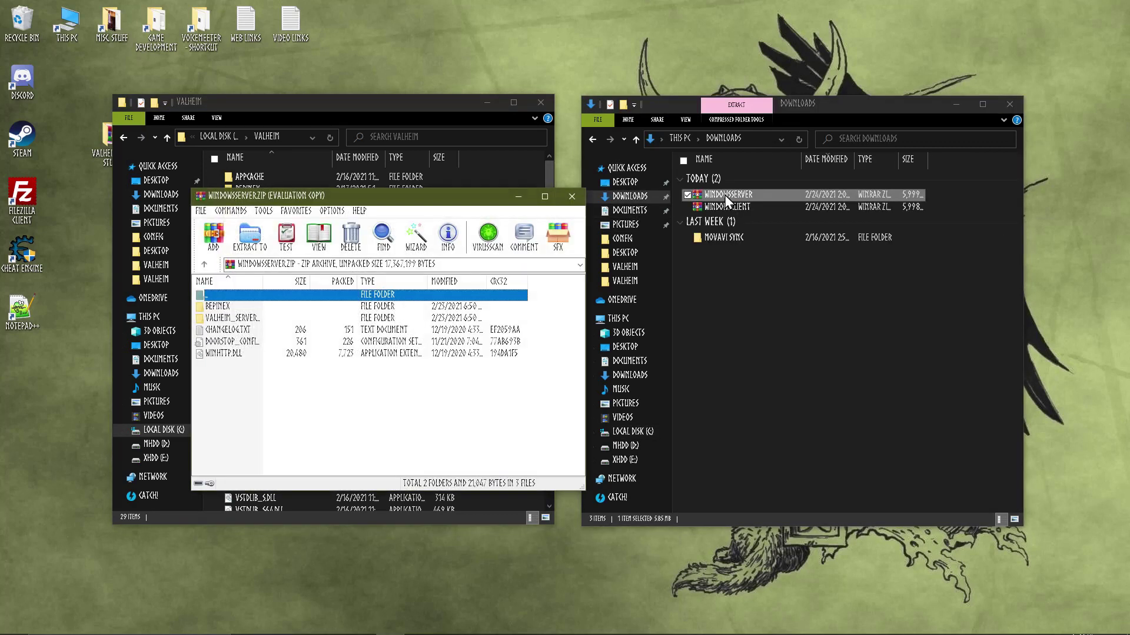
pyautogui.moveTo(395, 207); pyautogui.dragTo(792, 220)
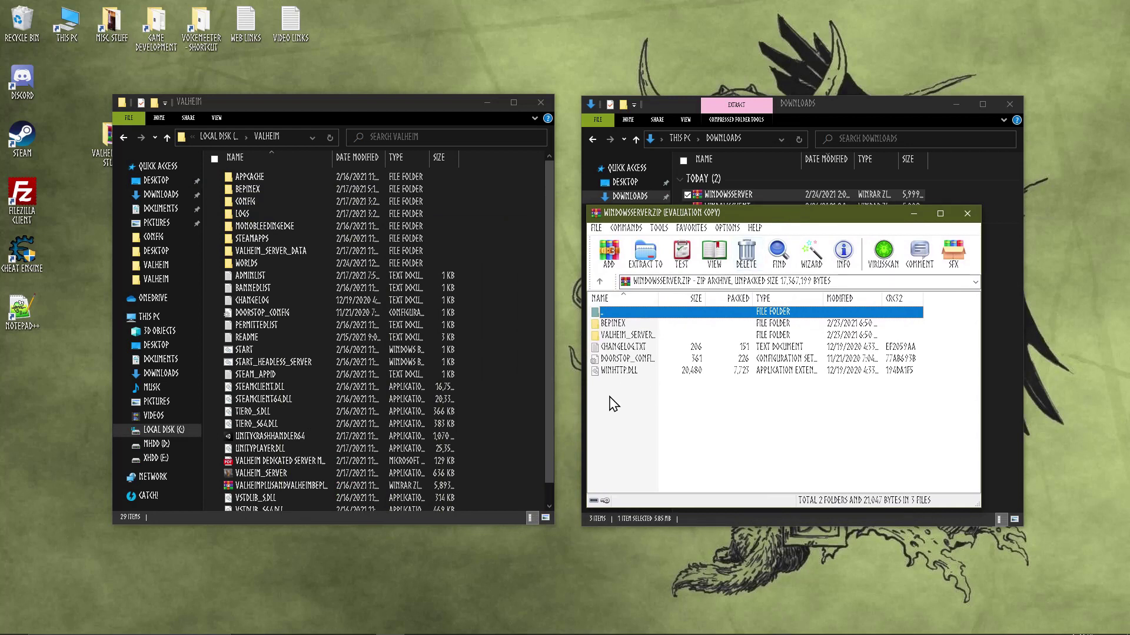
pyautogui.moveTo(609, 396); pyautogui.dragTo(210, 302)
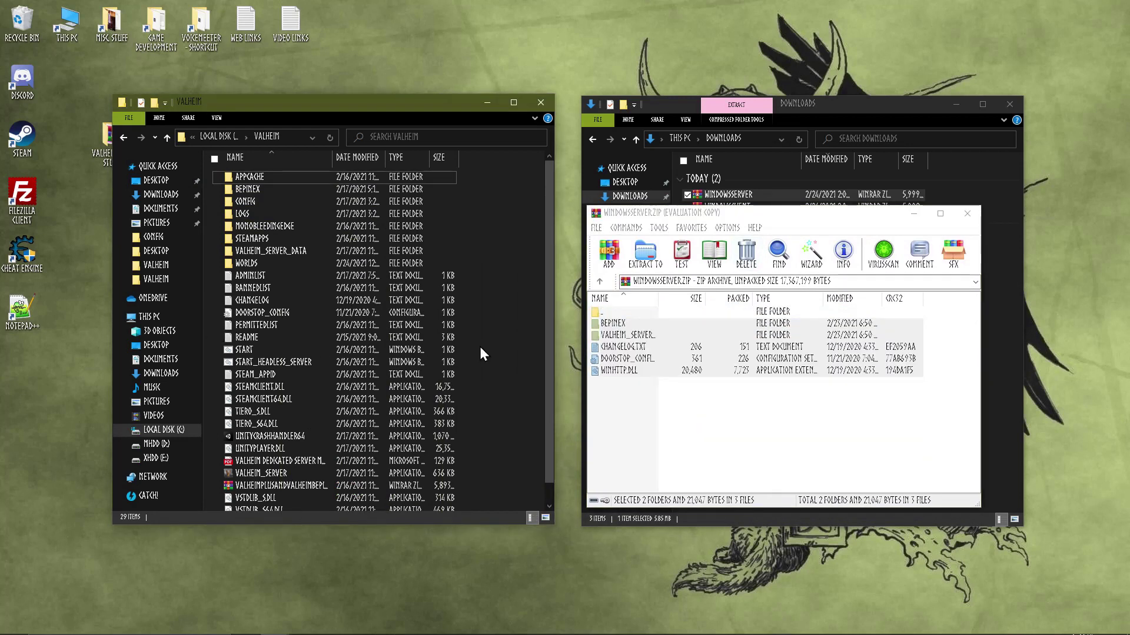
pyautogui.click(519, 224)
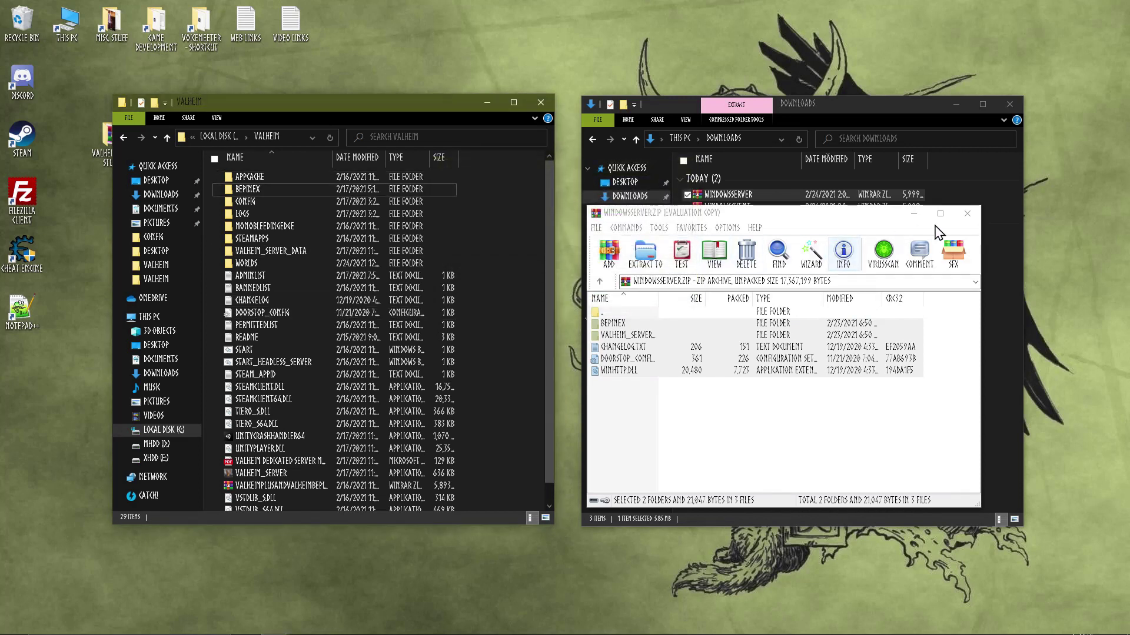
pyautogui.click(966, 214)
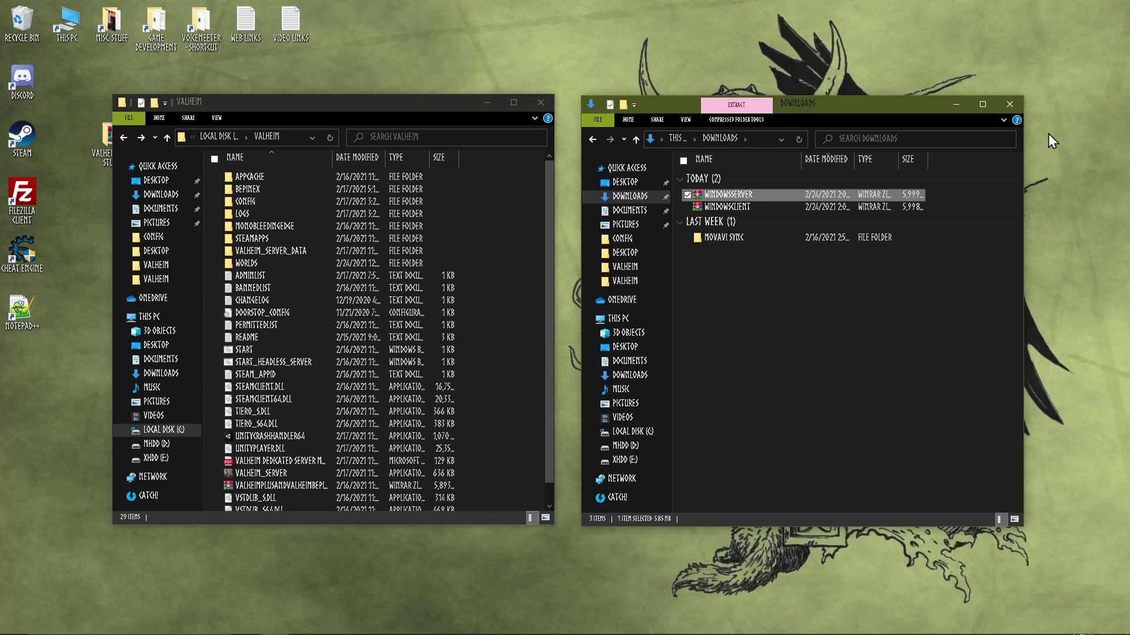
# - Open the valheim_plus configuration file from the game folder's BepInEx config subfolder in a maximized Notepad window
pyautogui.click(592, 138)
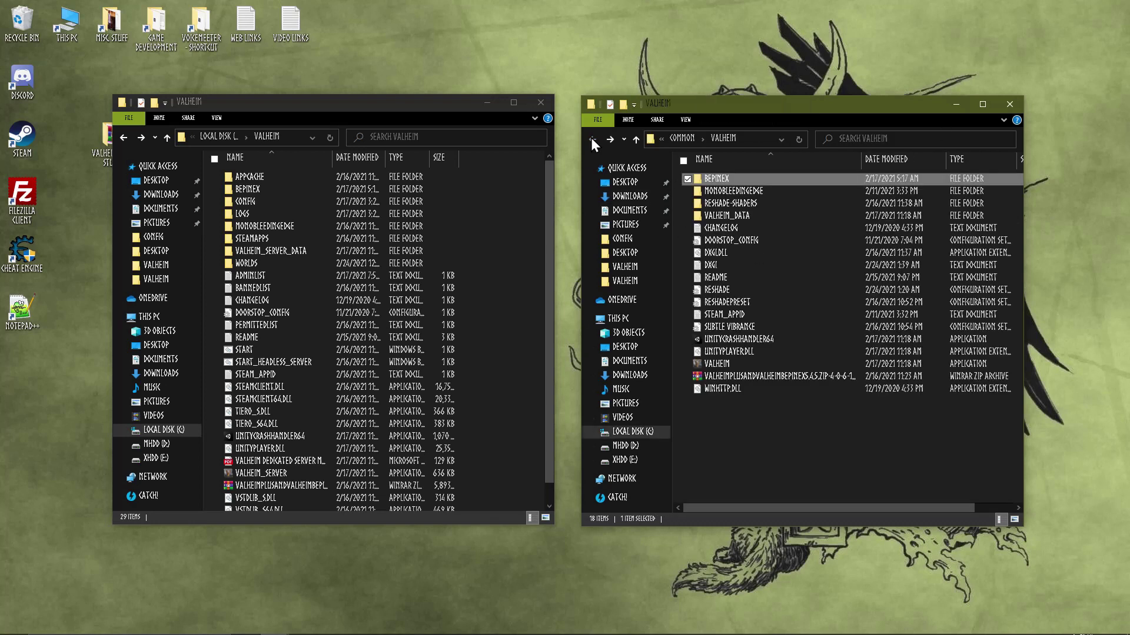
pyautogui.doubleClick(727, 180)
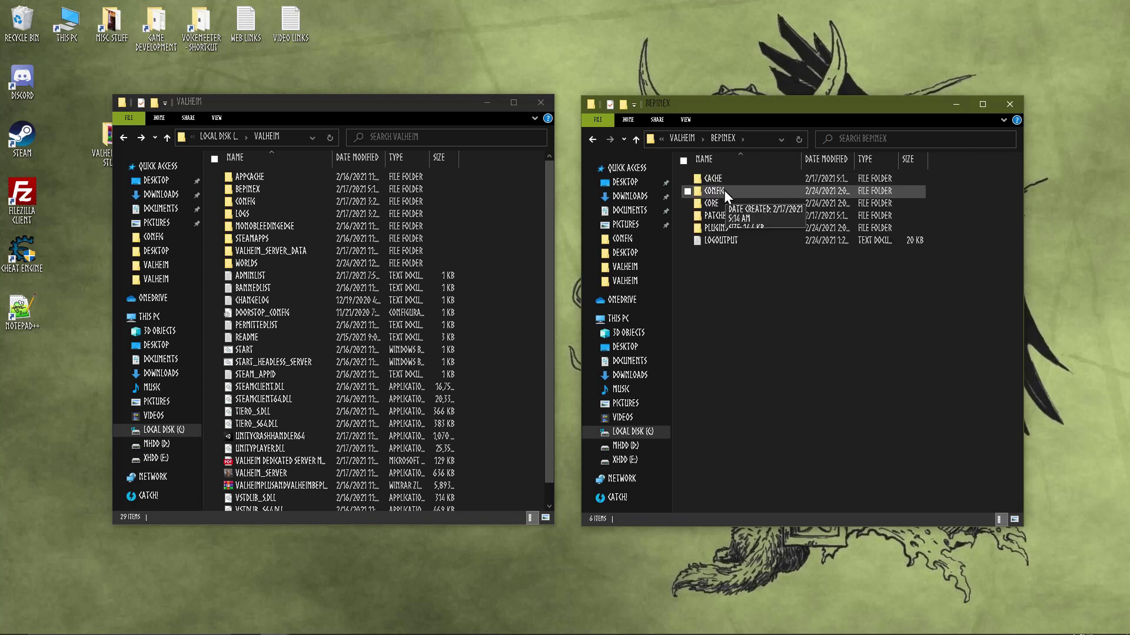
pyautogui.doubleClick(726, 190)
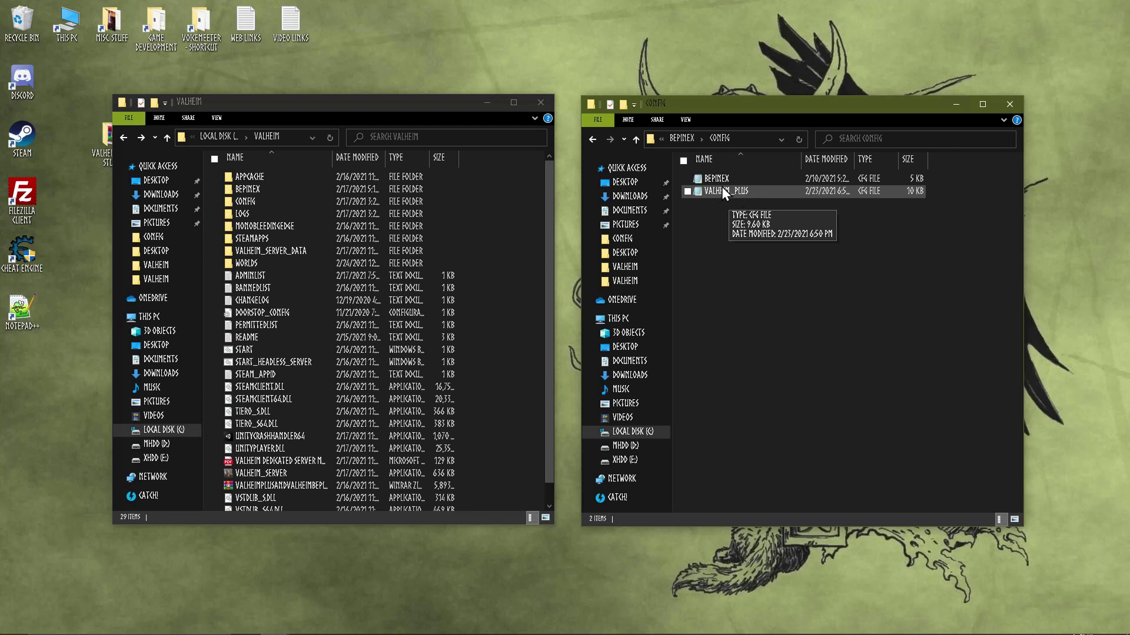
pyautogui.doubleClick(719, 192)
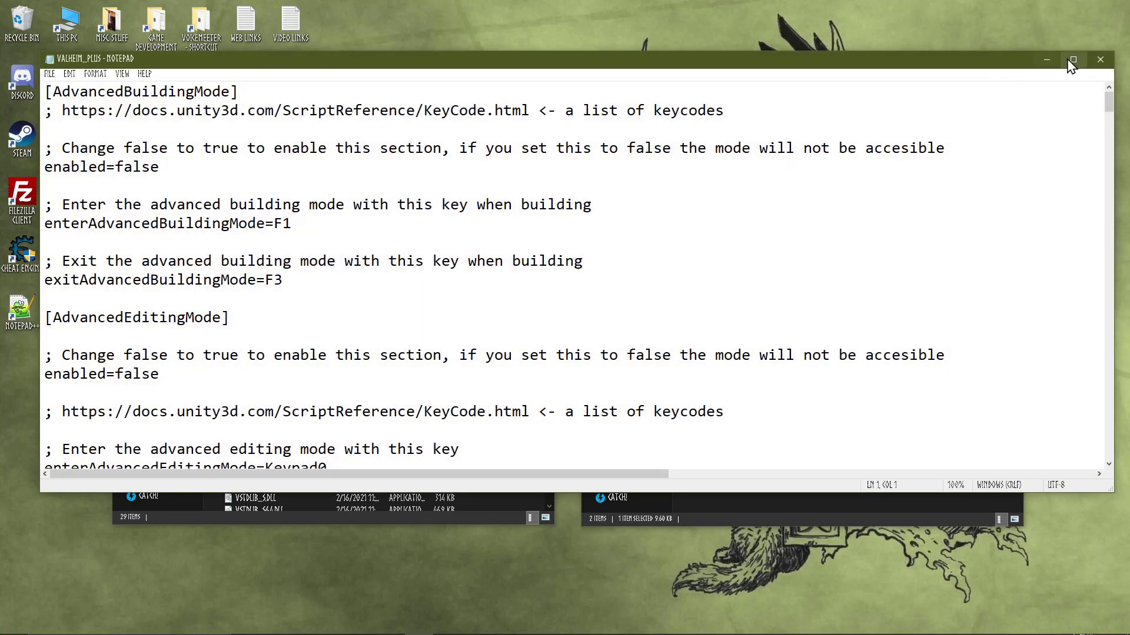
pyautogui.click(1073, 62)
# - Set enabled to true in the [Server] section of the valheim_plus configuration file
pyautogui.scroll(-20, 527, 391)
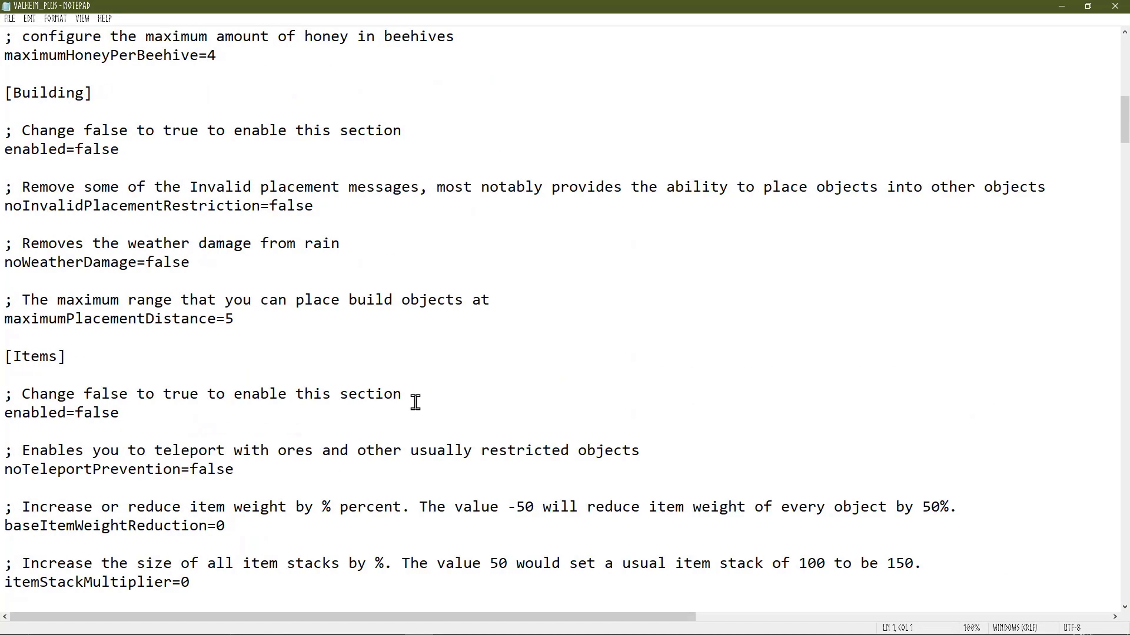
pyautogui.scroll(-20, 418, 397)
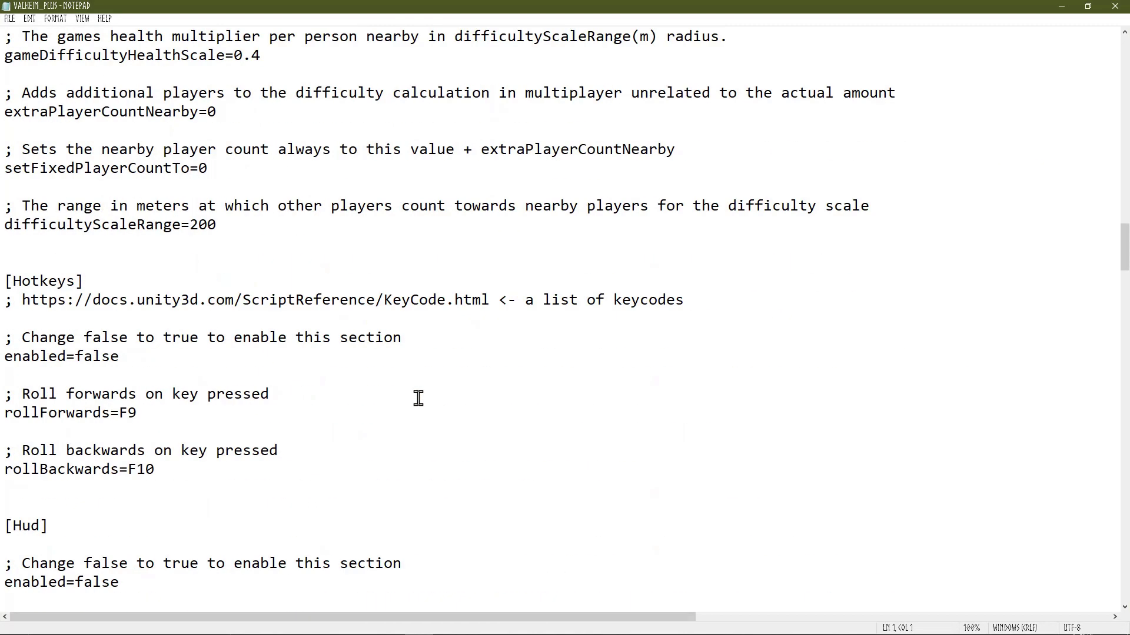
pyautogui.scroll(-15, 418, 397)
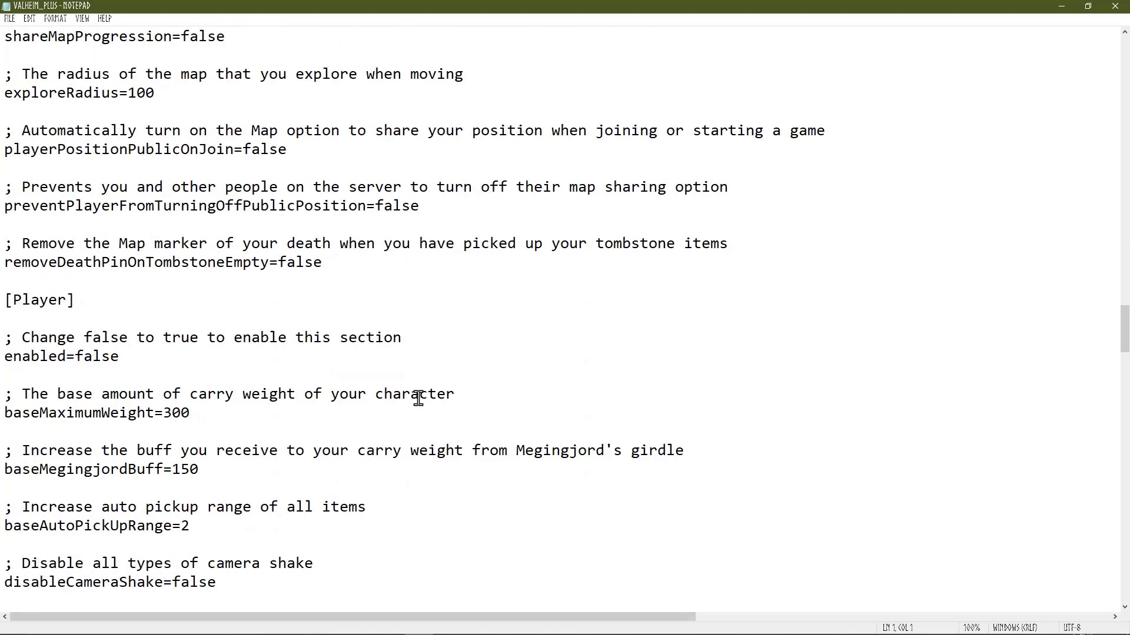
pyautogui.scroll(-8, 419, 399)
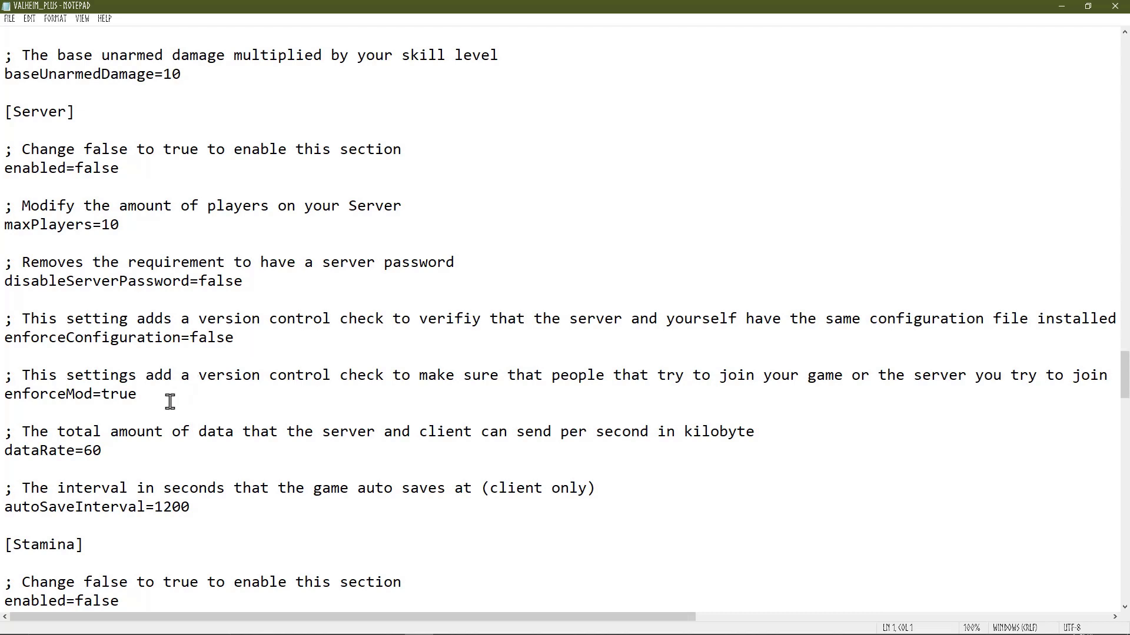
pyautogui.moveTo(130, 170); pyautogui.dragTo(77, 169)
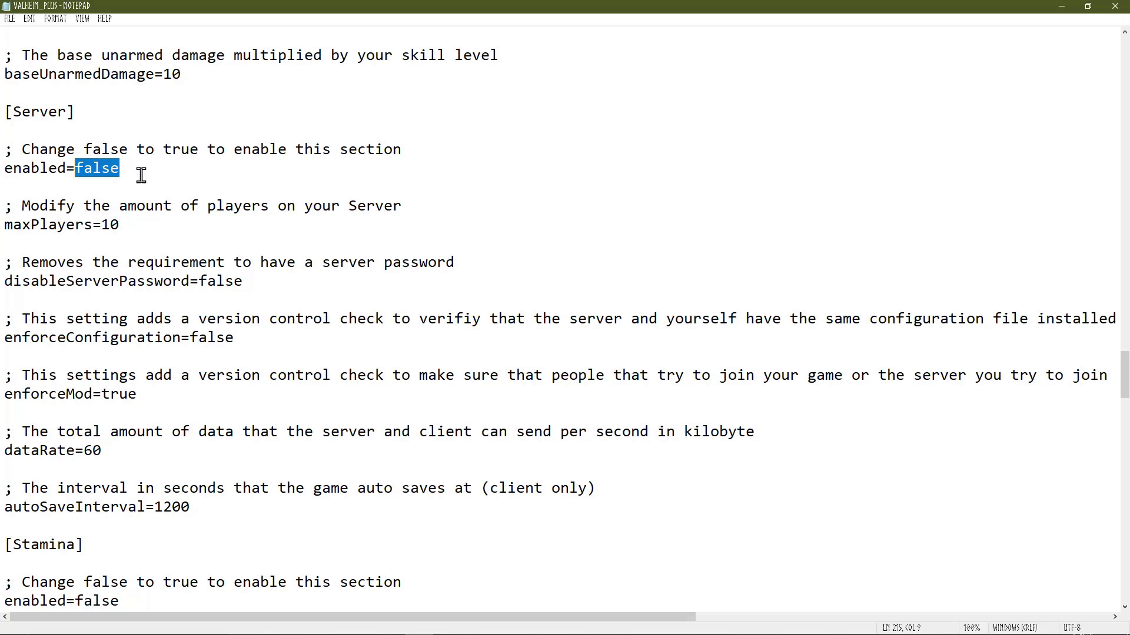
pyautogui.write('true')
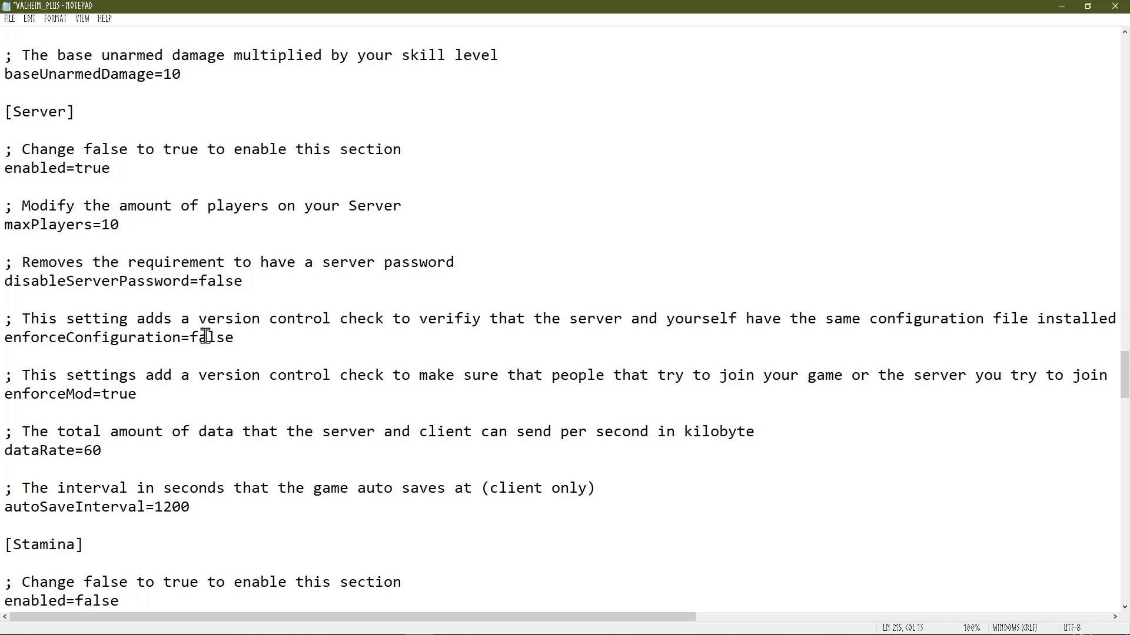
# - Set enforceConfiguration to true in the [Server] section of the valheim_plus configuration file and save the file
pyautogui.click(146, 395)
pyautogui.moveTo(479, 617); pyautogui.dragTo(447, 622)
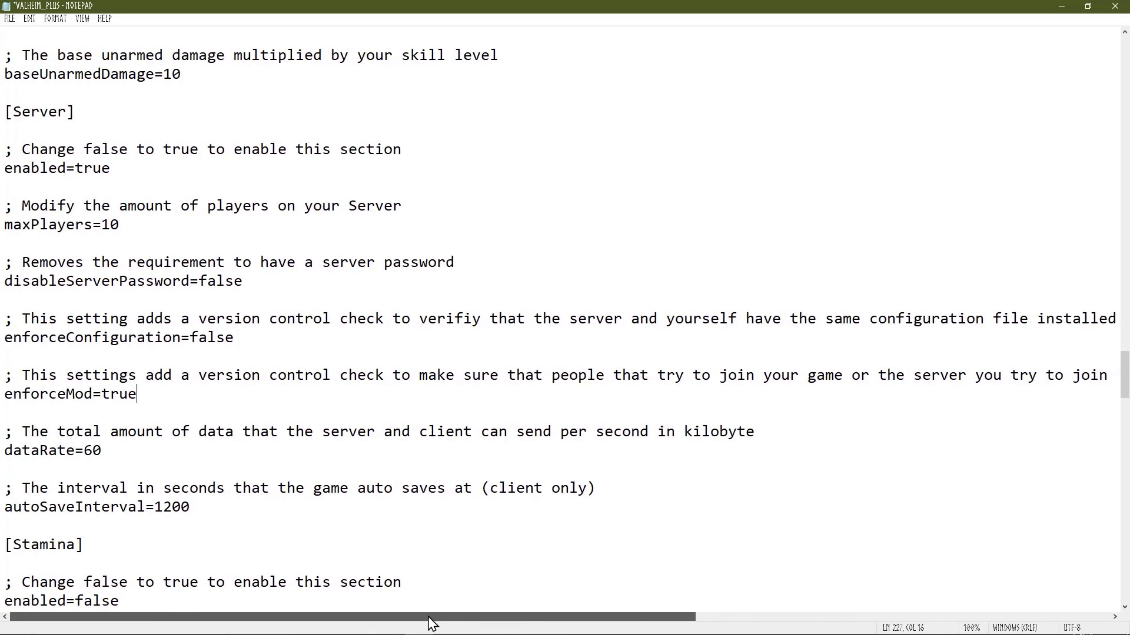
pyautogui.moveTo(341, 620); pyautogui.dragTo(436, 588)
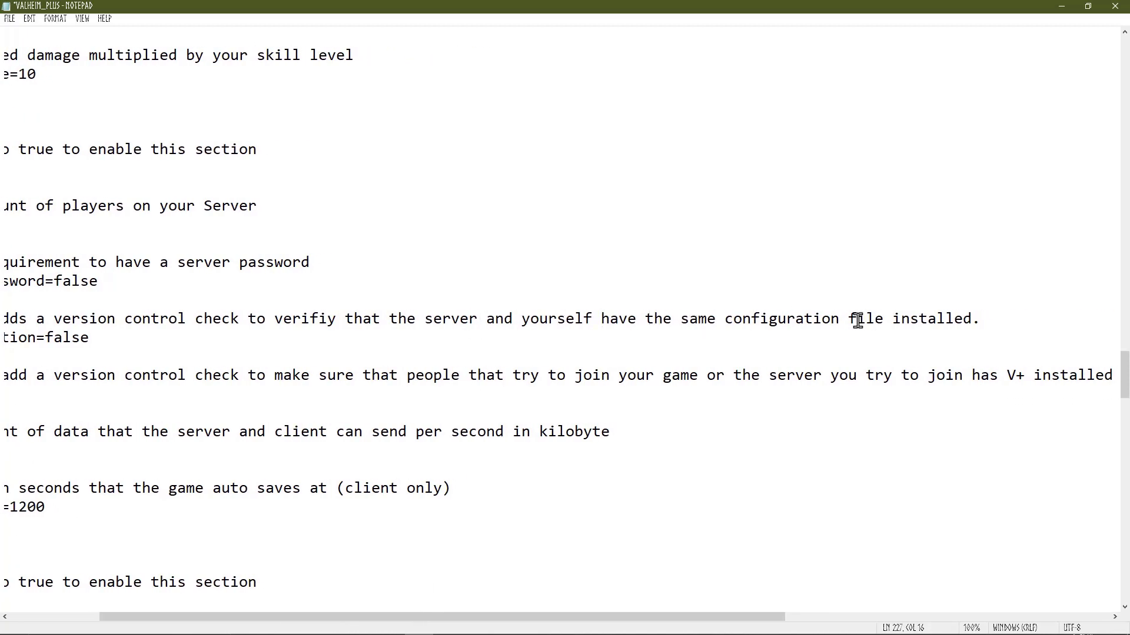
pyautogui.moveTo(754, 620); pyautogui.dragTo(636, 617)
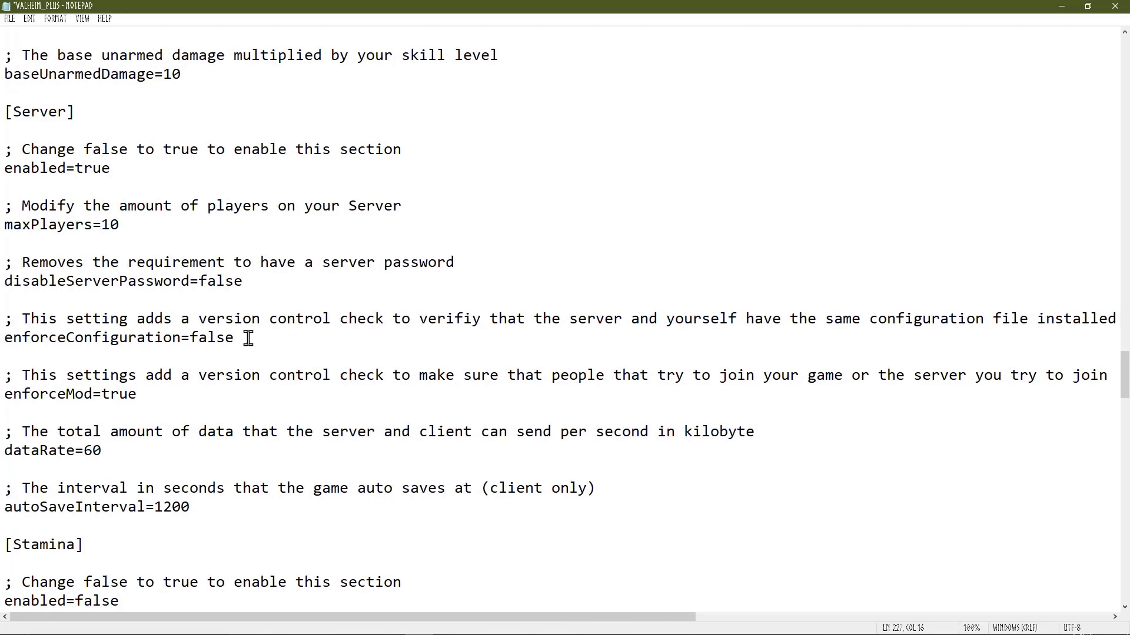
pyautogui.moveTo(235, 340); pyautogui.dragTo(193, 343)
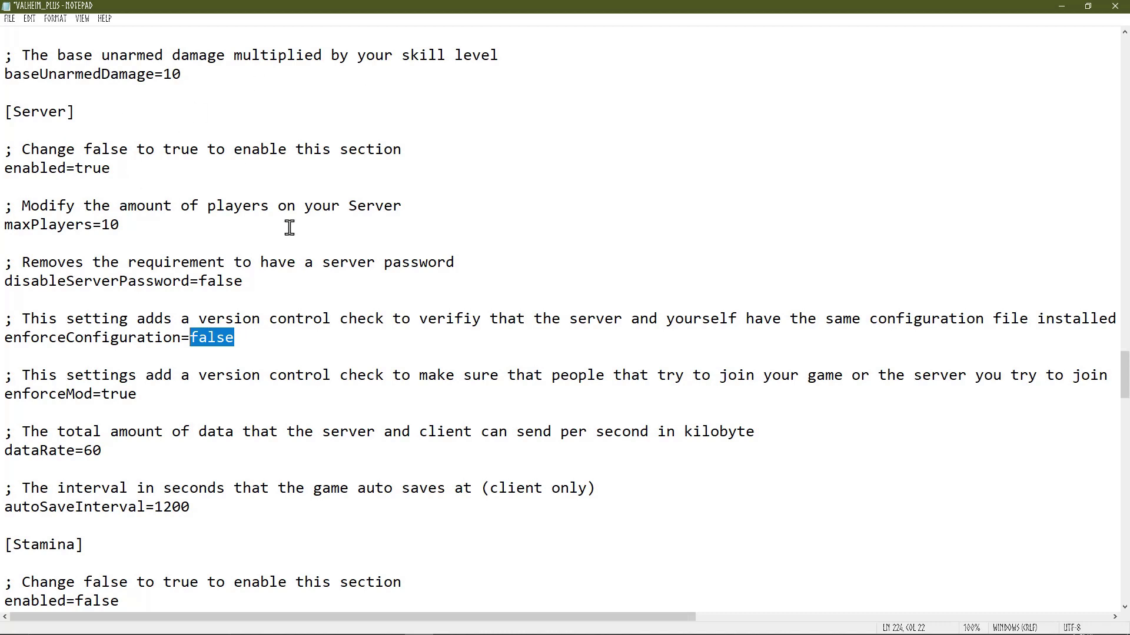
pyautogui.write('tru')
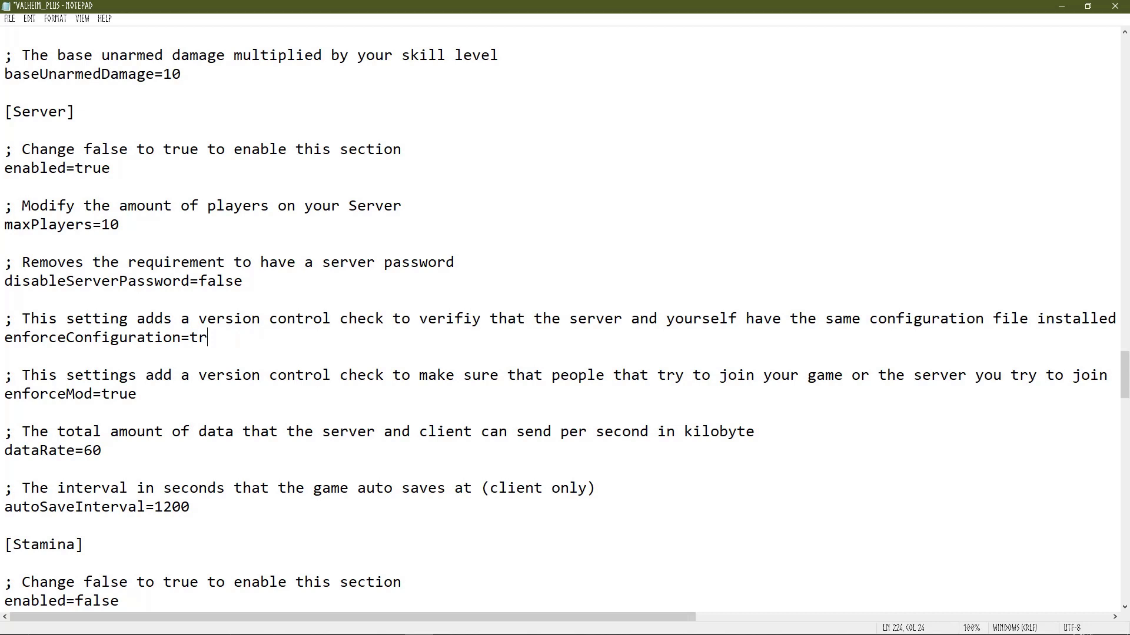
pyautogui.click(10, 18)
pyautogui.click(31, 73)
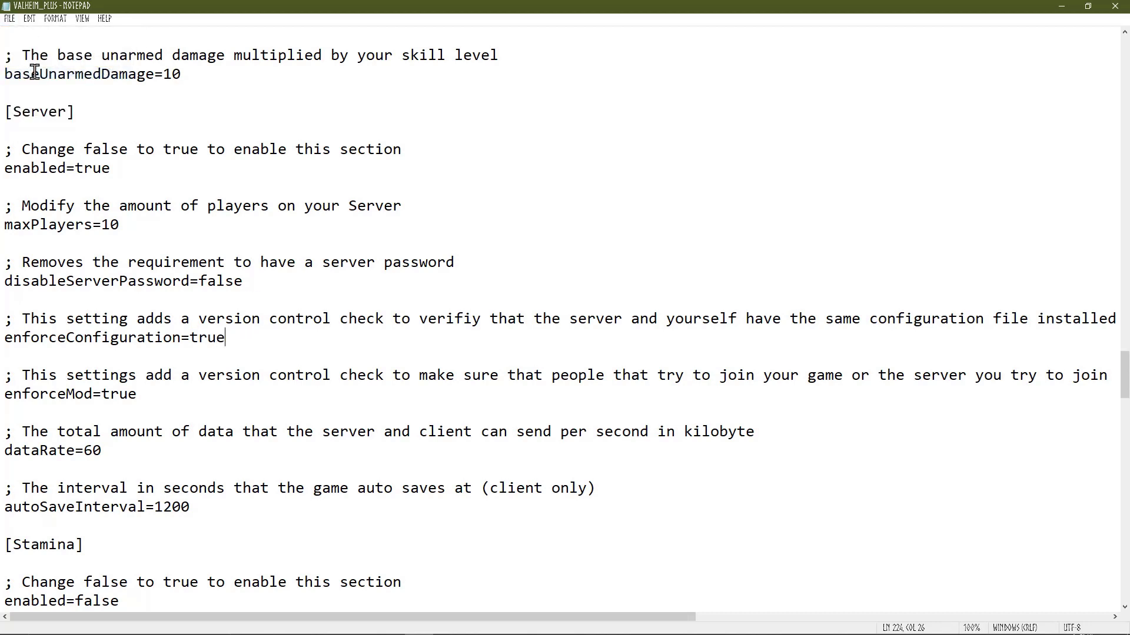
# - Switch to Steam's Servers window and launch Valheim by connecting to the Diablo Gaming favorite, clearing the other windows off the game
pyautogui.click(1063, 10)
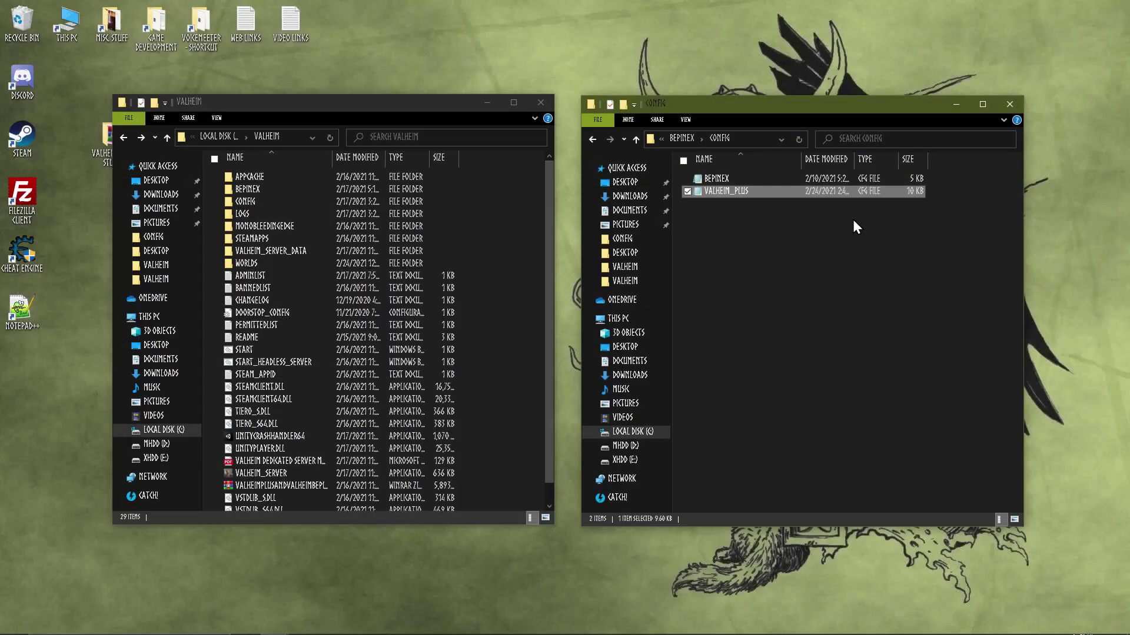
pyautogui.click(486, 103)
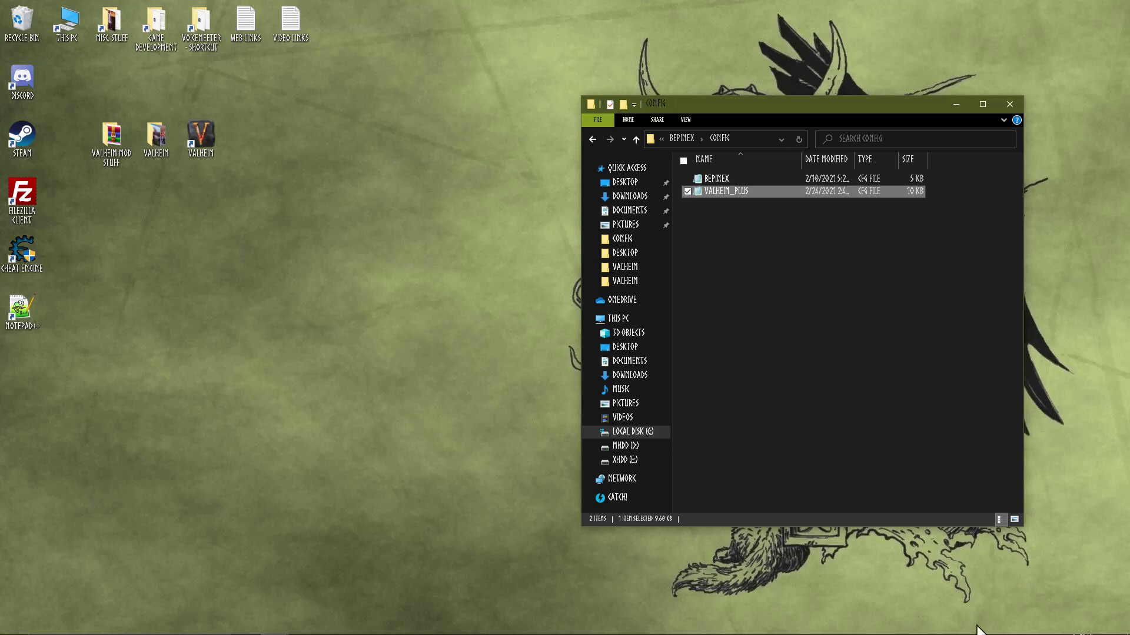
pyautogui.moveTo(360, 623)
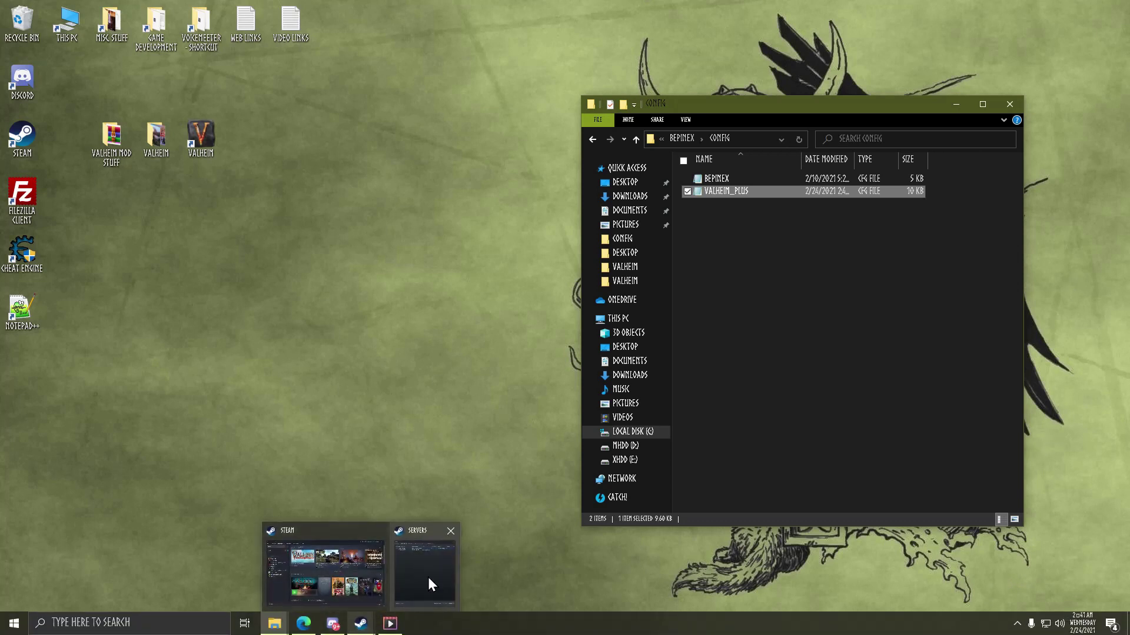
pyautogui.click(429, 579)
pyautogui.doubleClick(750, 176)
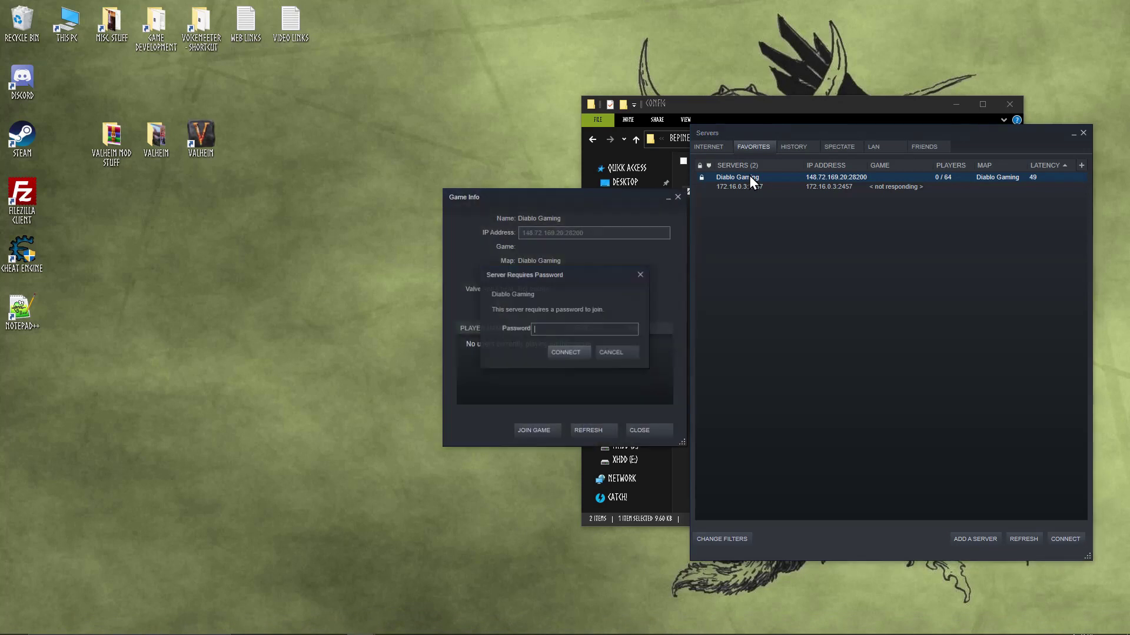
pyautogui.press('Return')
pyautogui.click(1073, 136)
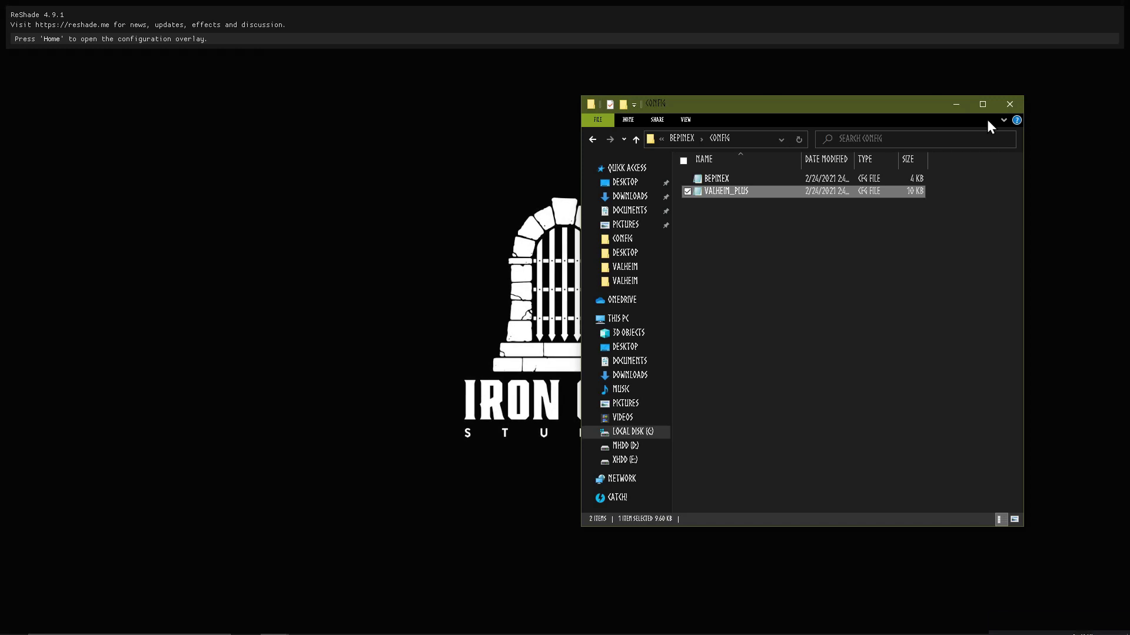
pyautogui.click(956, 104)
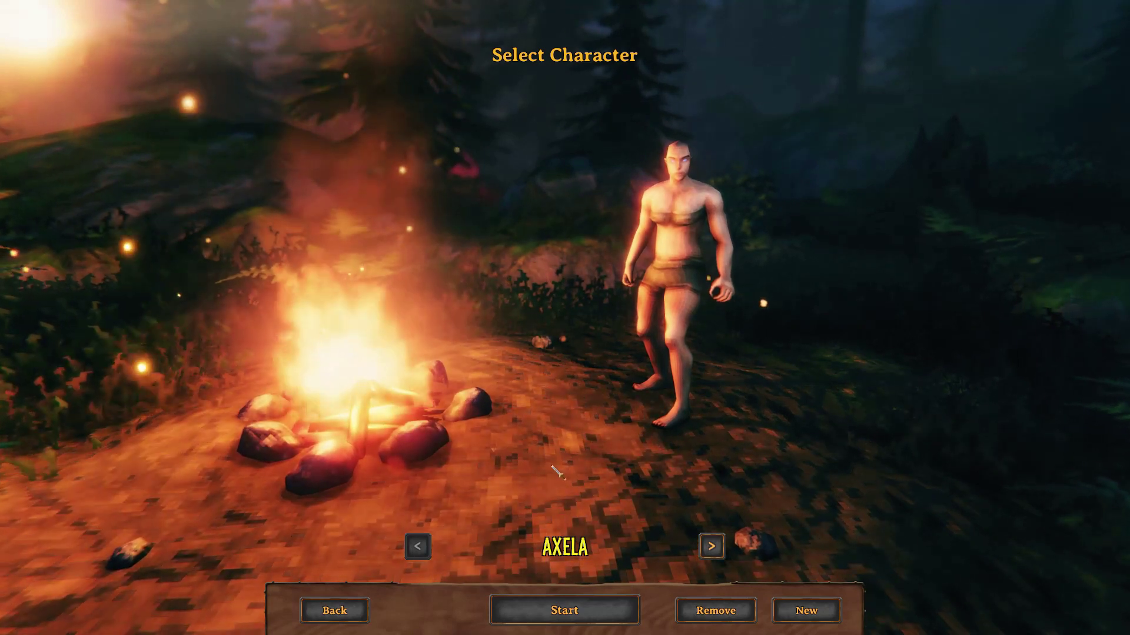
# - Try to join the server with the bearded character by entering the server password, and quit the game
pyautogui.click(712, 547)
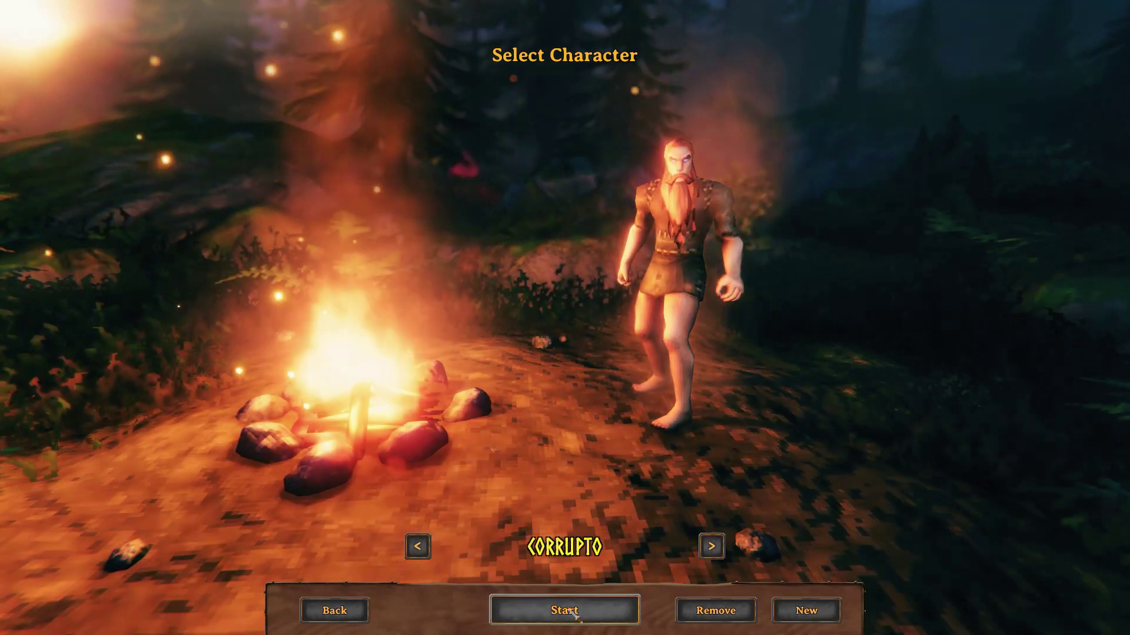
pyautogui.click(569, 610)
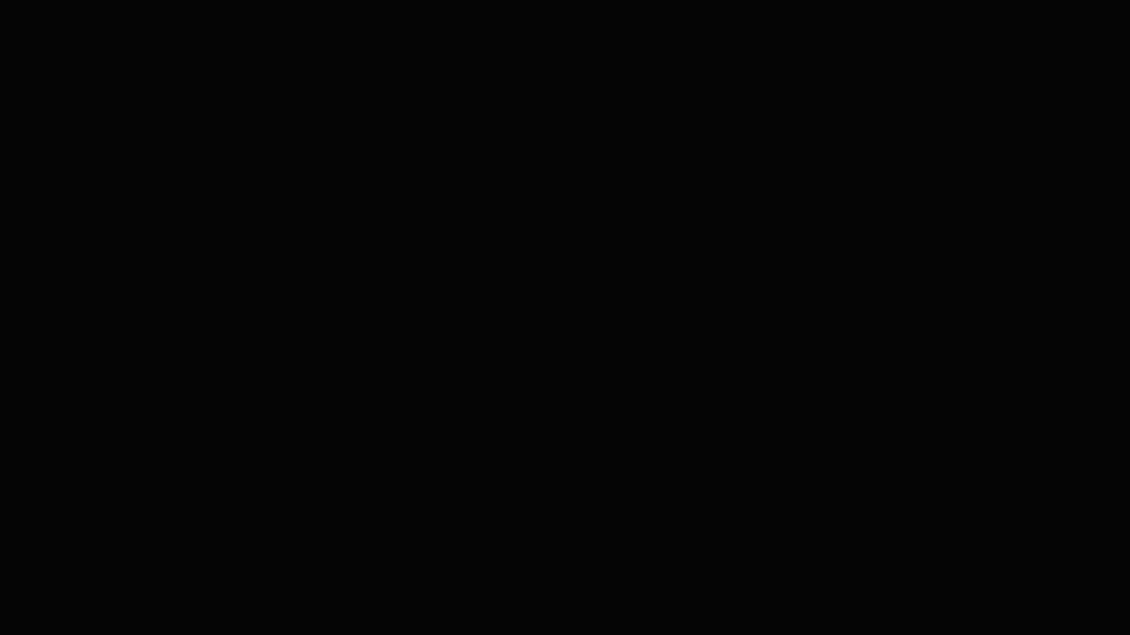
pyautogui.write('*')
pyautogui.press('Return')
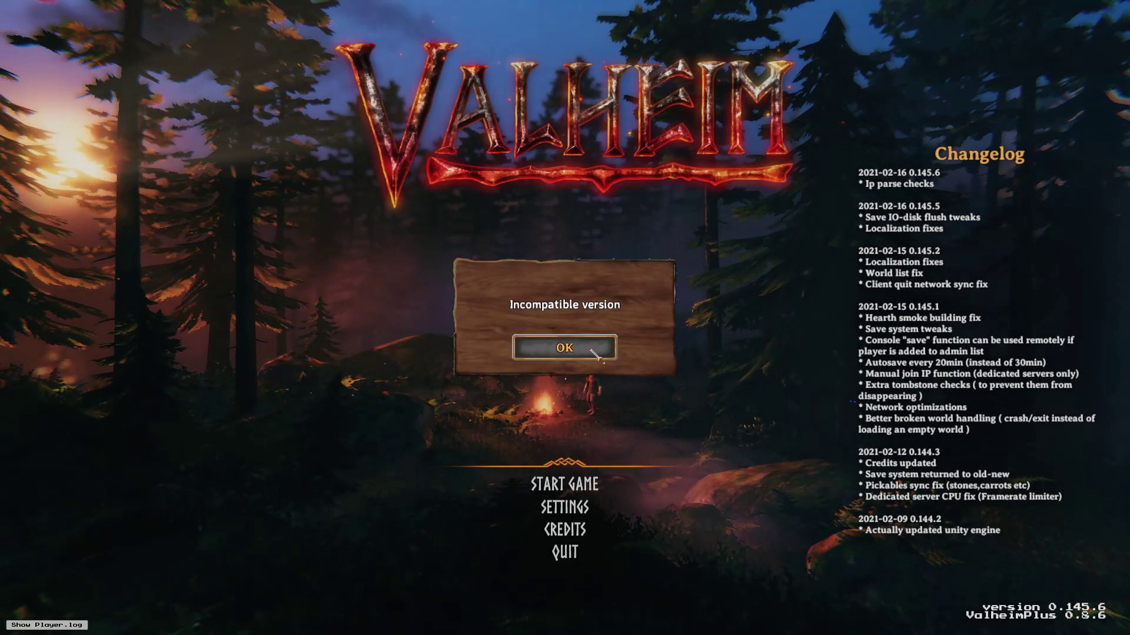
pyautogui.click(573, 351)
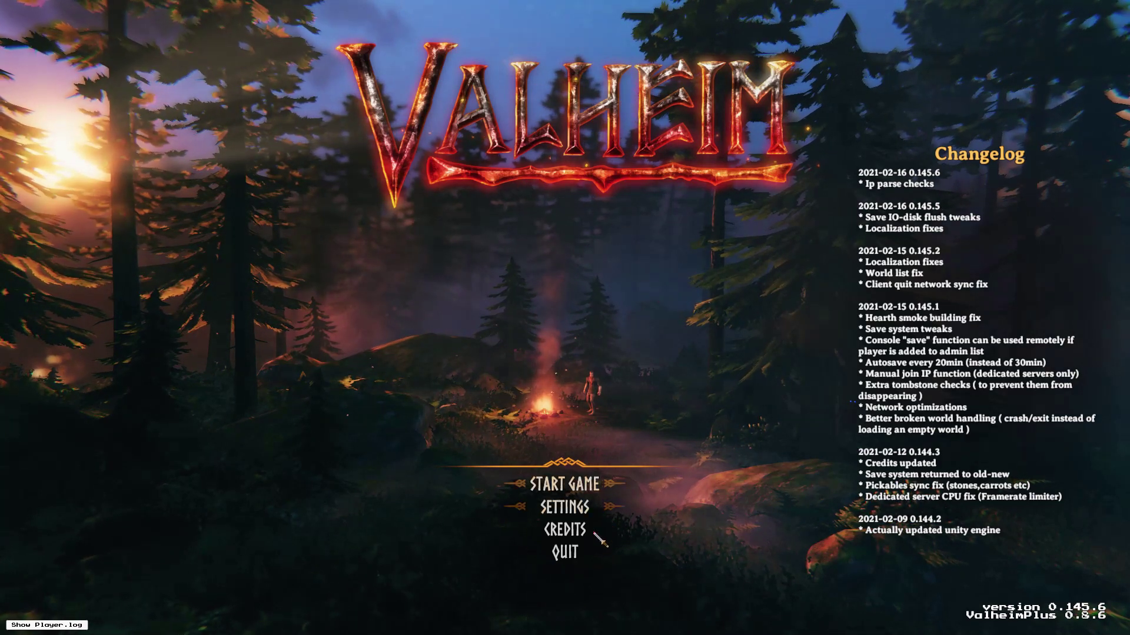
pyautogui.click(565, 552)
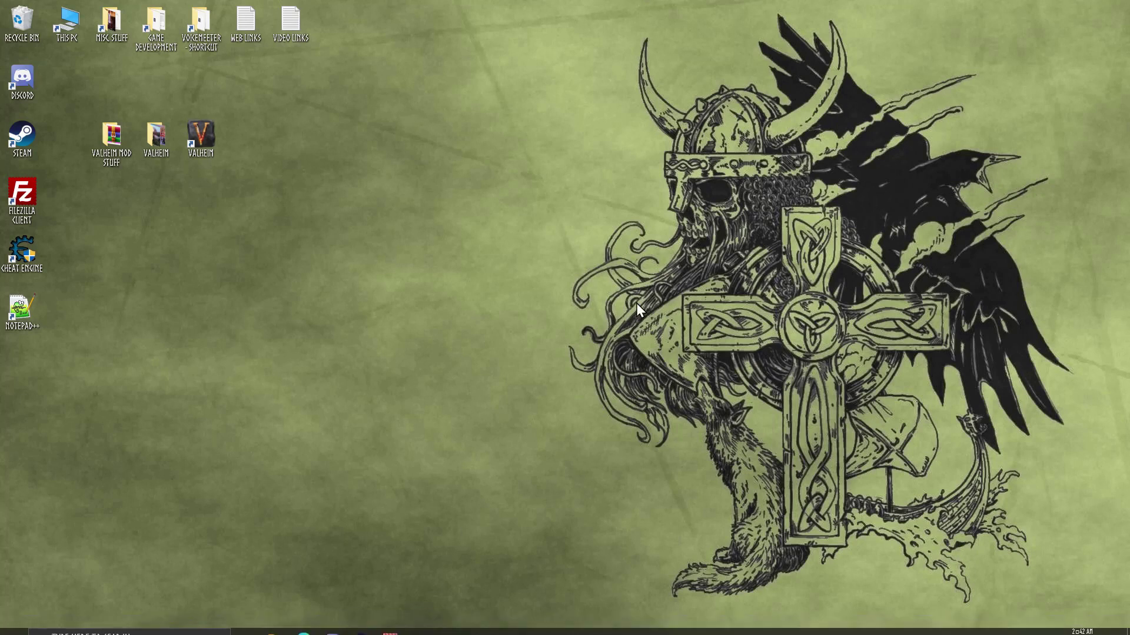
# - Reopen the valheim_plus configuration file from the BepInEx config folder
pyautogui.click(361, 625)
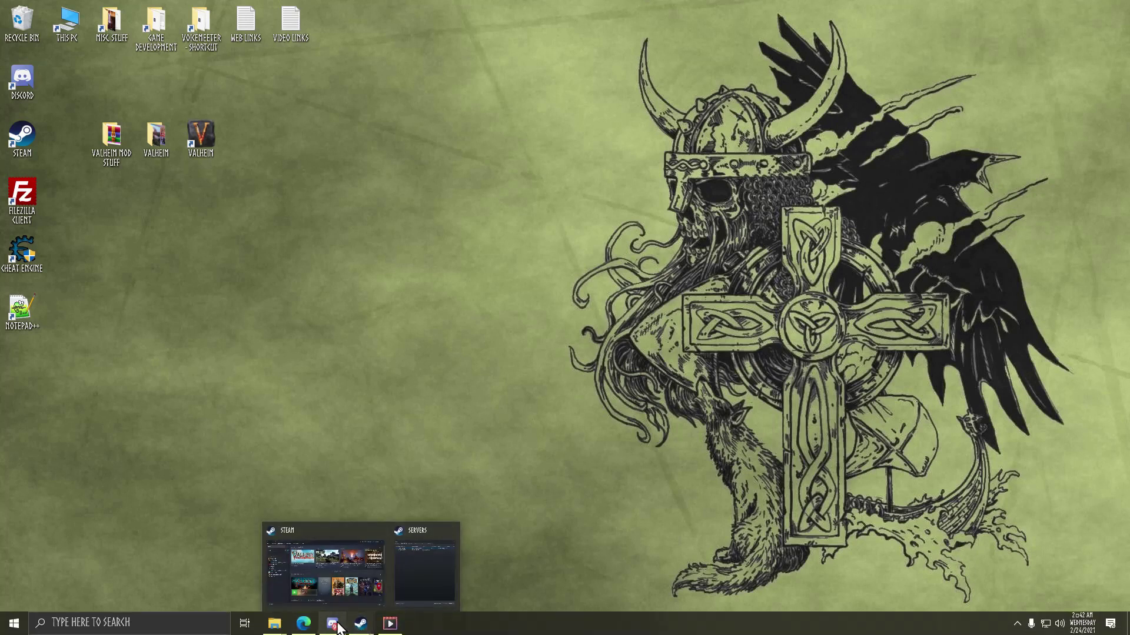
pyautogui.moveTo(275, 629)
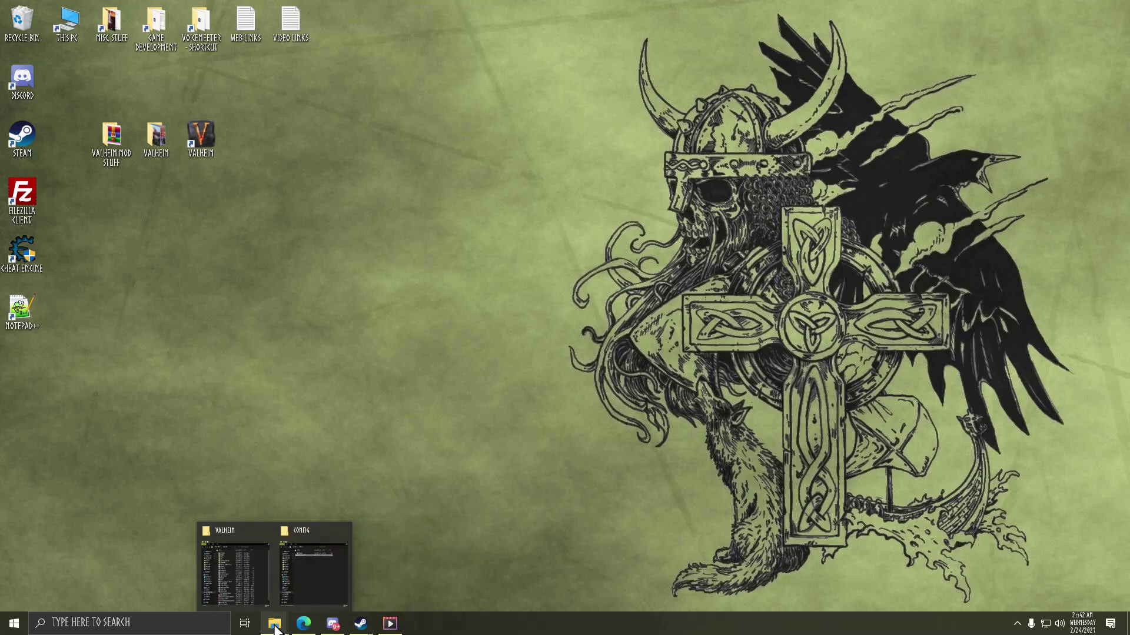
pyautogui.click(314, 531)
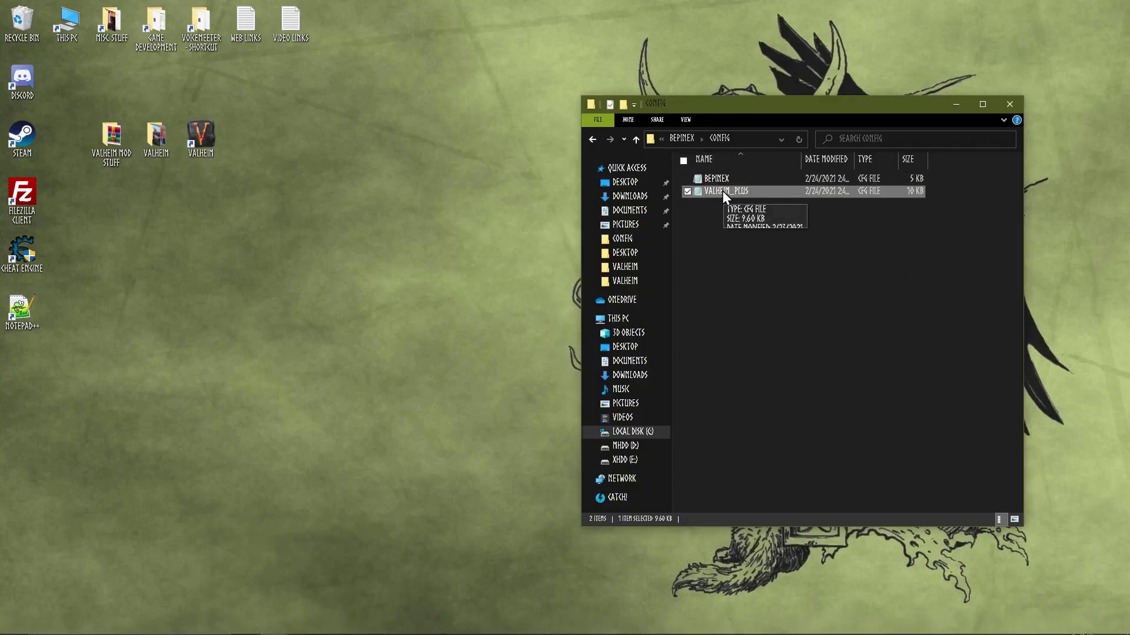
pyautogui.doubleClick(712, 193)
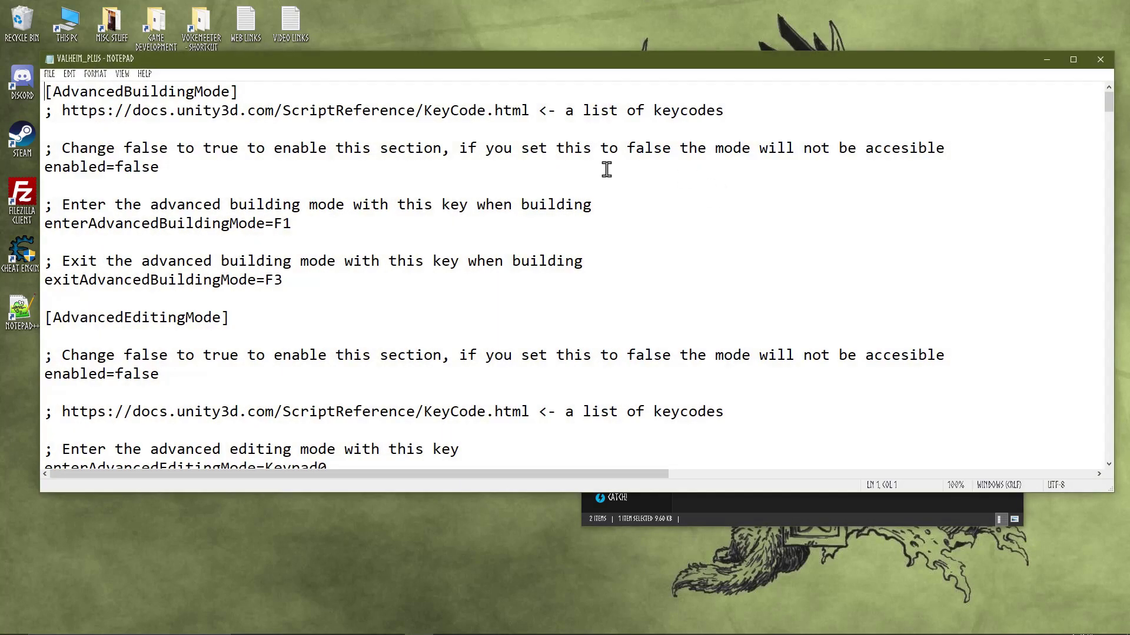
# - Set enabled to false in the [Server] section of the configuration file
pyautogui.scroll(-6, 624, 339)
pyautogui.scroll(-20, 624, 338)
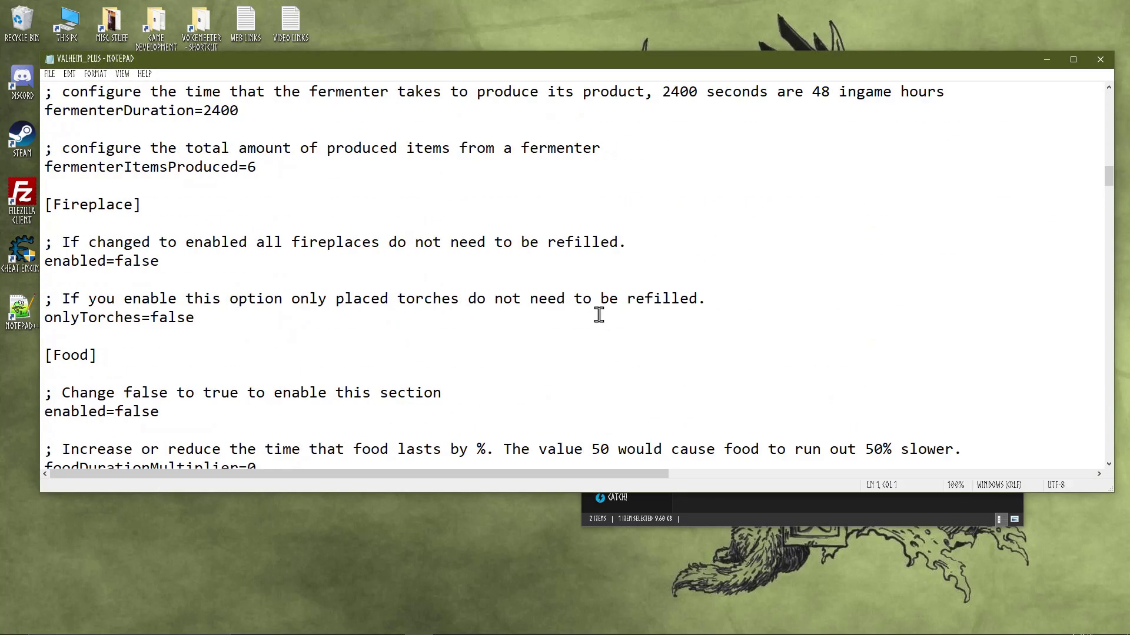
pyautogui.scroll(-20, 550, 308)
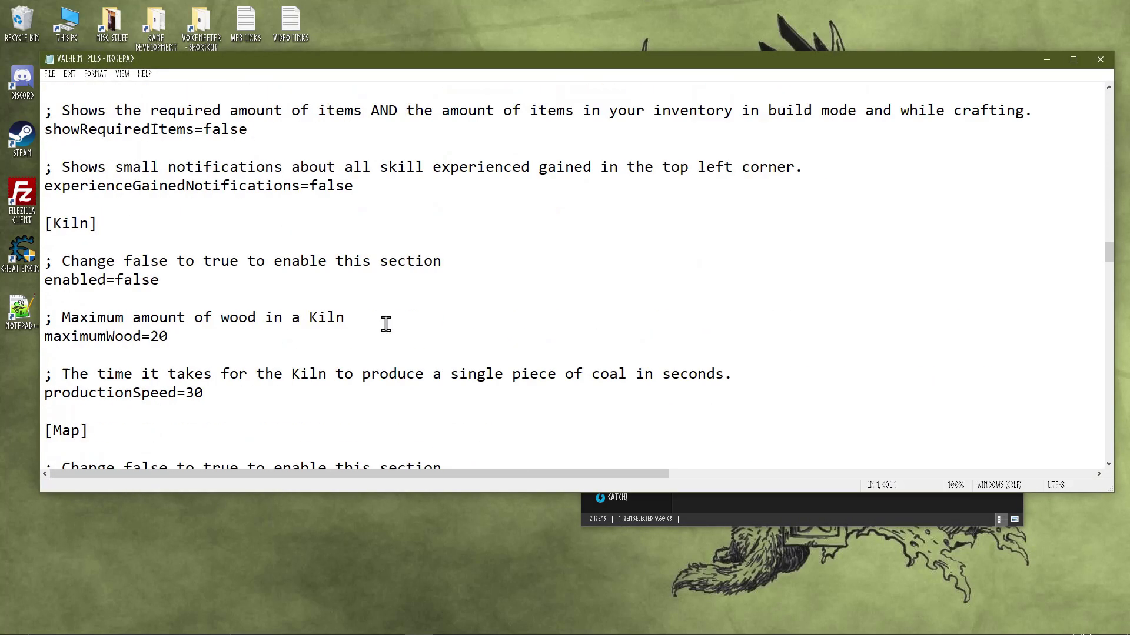
pyautogui.scroll(-10, 318, 259)
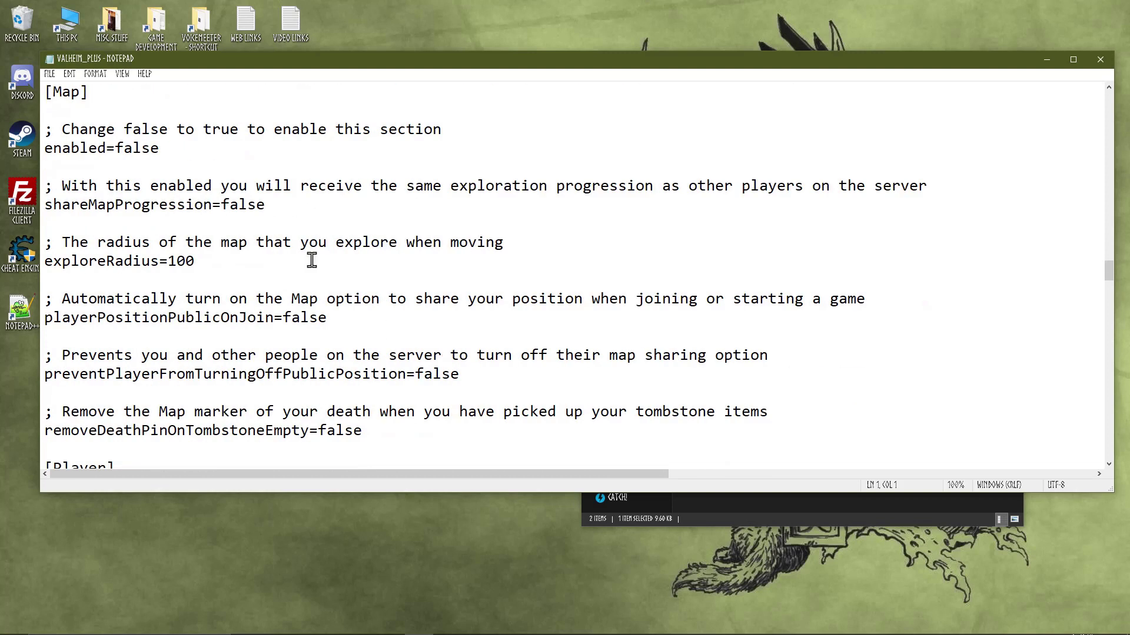
pyautogui.scroll(-5, 335, 281)
pyautogui.moveTo(154, 167); pyautogui.dragTo(118, 173)
pyautogui.write('false')
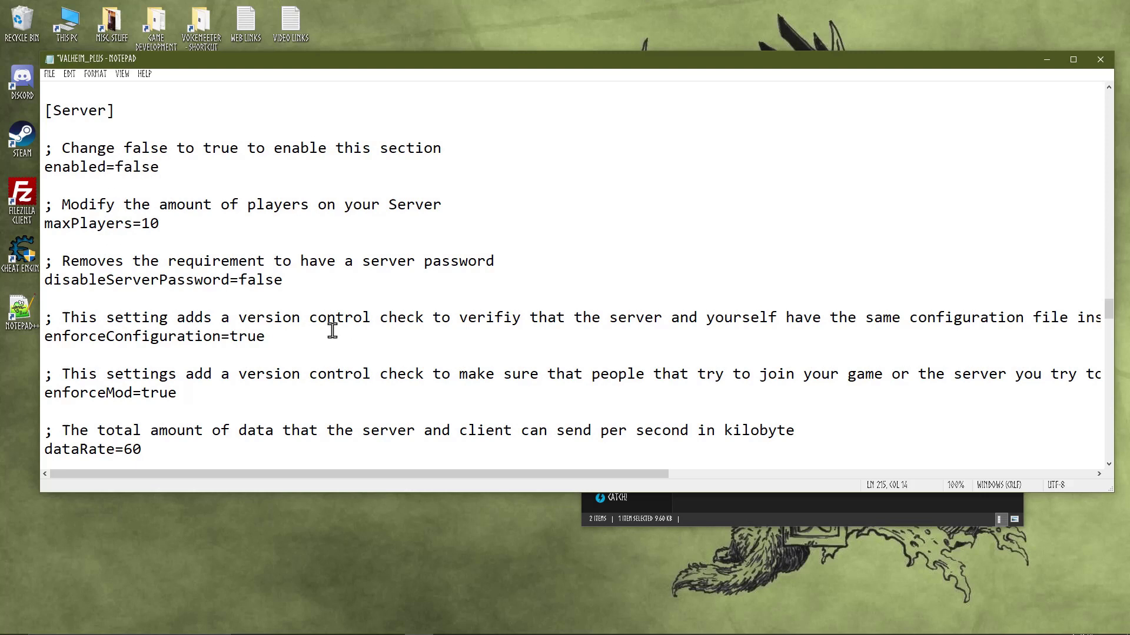
# - Set enforceConfiguration and enforceMod to false in the [Server] section, then save and close the configuration file
pyautogui.moveTo(268, 337); pyautogui.dragTo(233, 339)
pyautogui.write('fals')
pyautogui.moveTo(178, 393); pyautogui.dragTo(146, 400)
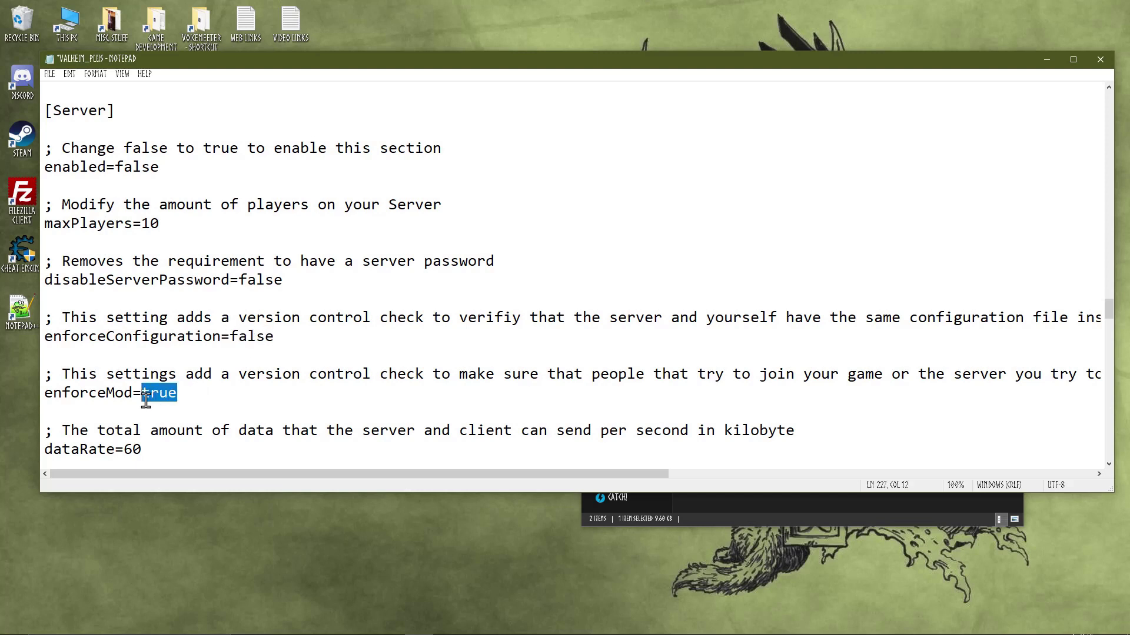
pyautogui.write('fals')
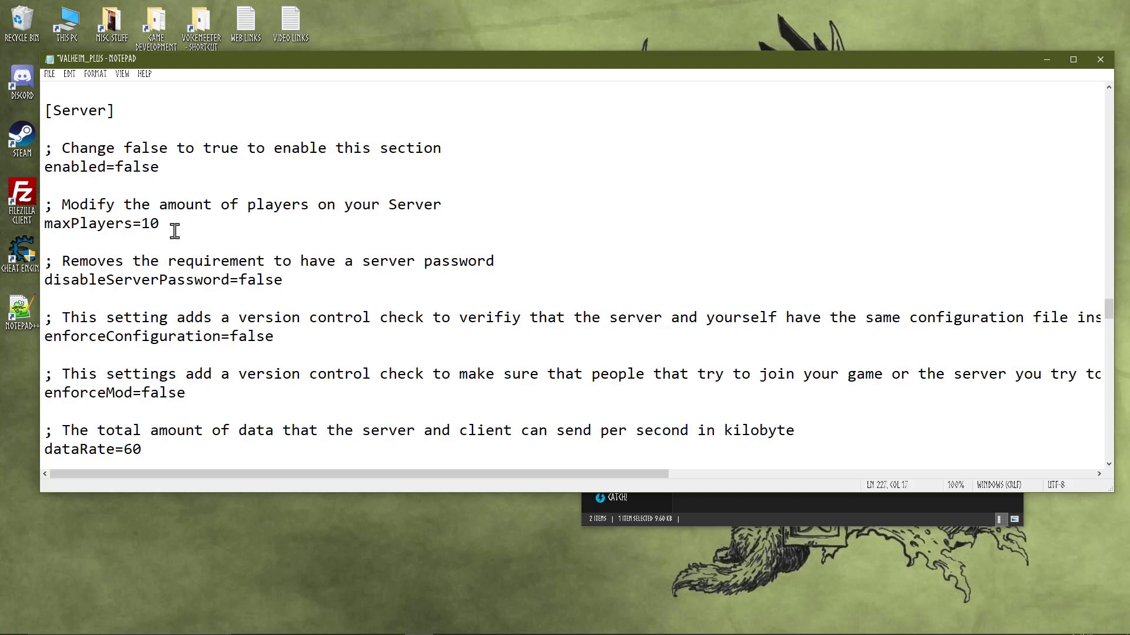
pyautogui.click(50, 75)
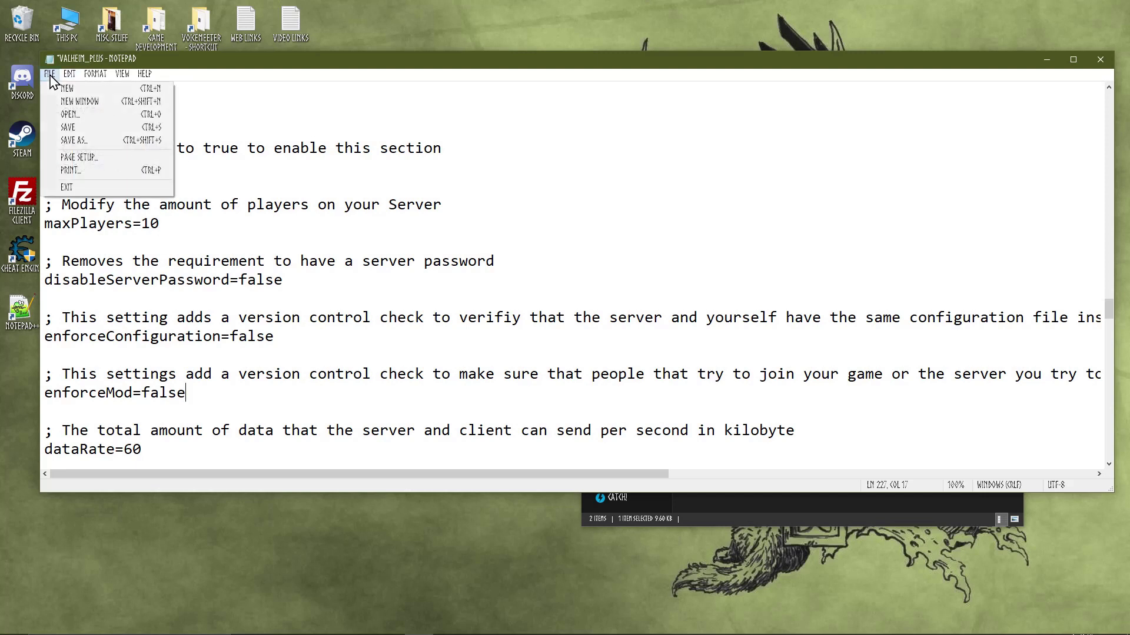
pyautogui.click(77, 129)
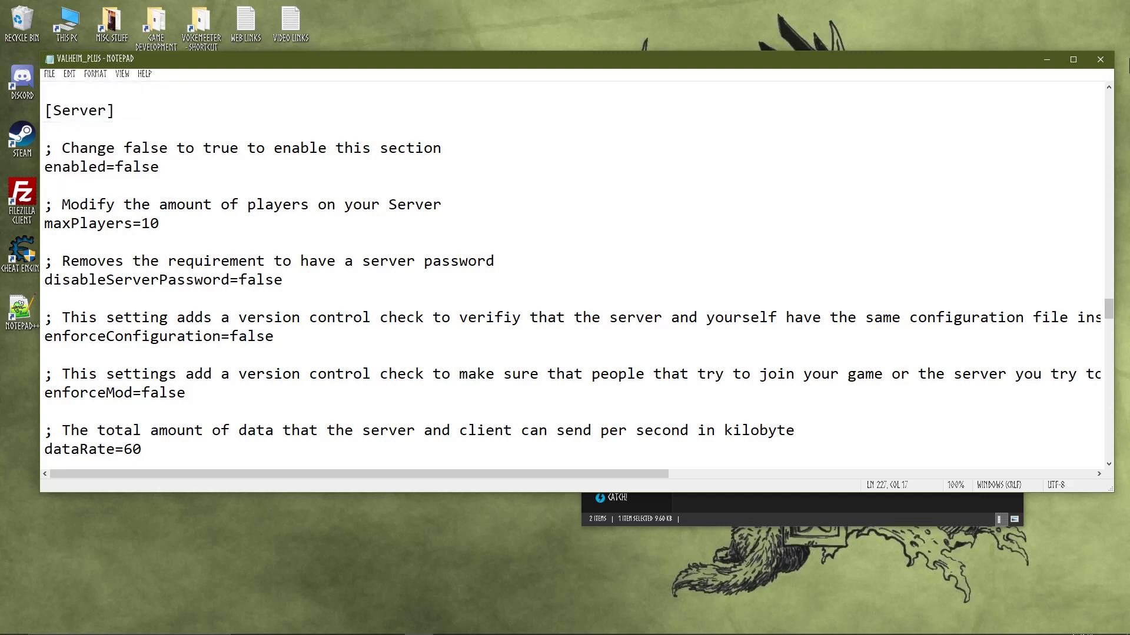
pyautogui.click(1100, 59)
# - Relaunch Valheim from Steam's Servers window by reconnecting to the Diablo Gaming server
pyautogui.moveTo(358, 627)
pyautogui.click(433, 562)
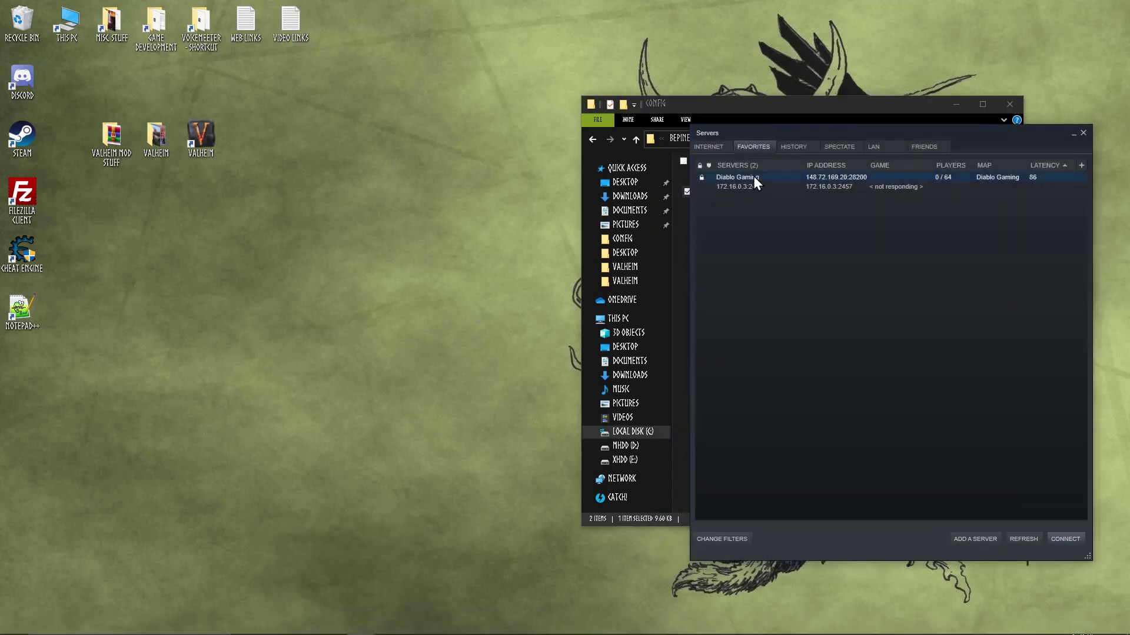
pyautogui.doubleClick(754, 178)
pyautogui.press('Return')
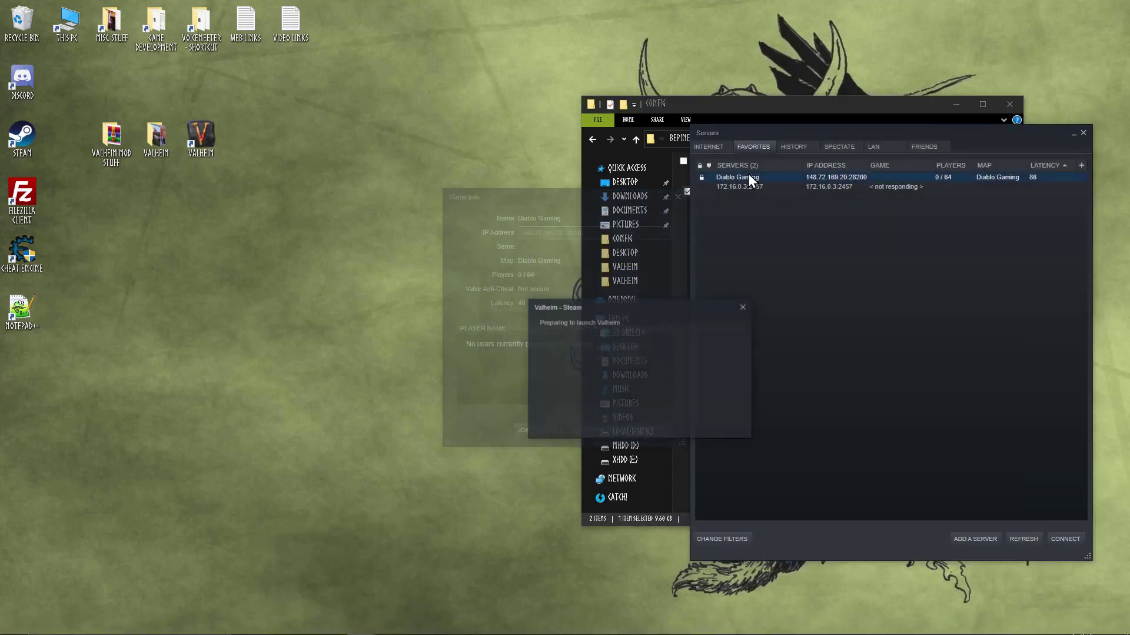
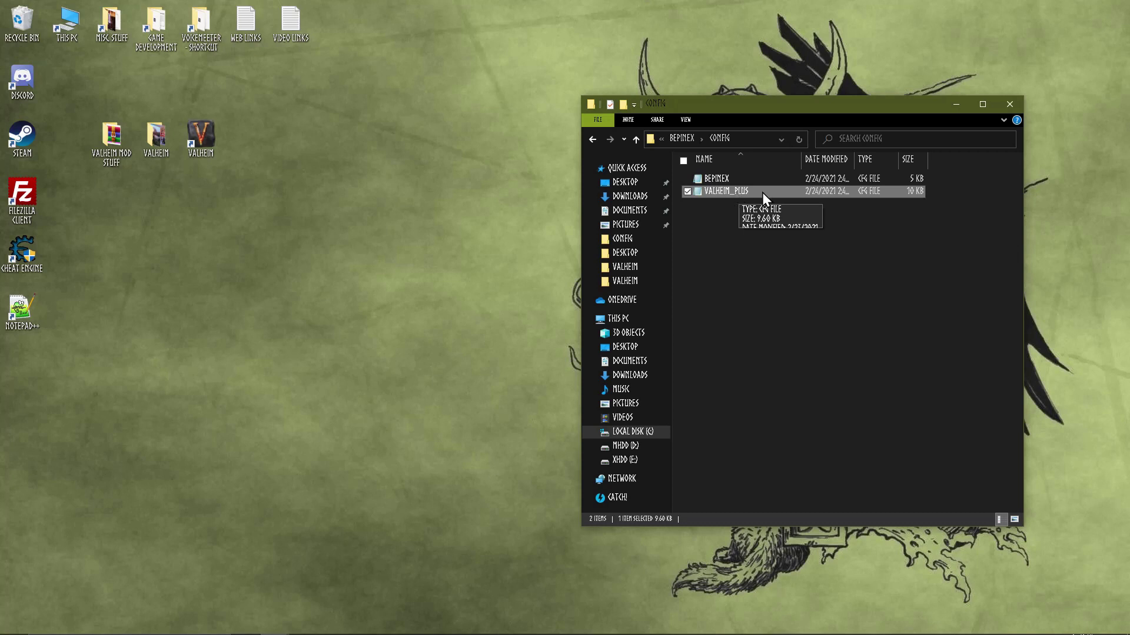
# - Open the valheim_plus configuration file and set enabled to true in the [AdvancedBuildingMode] and [AdvancedEditingMode] sections
pyautogui.doubleClick(744, 190)
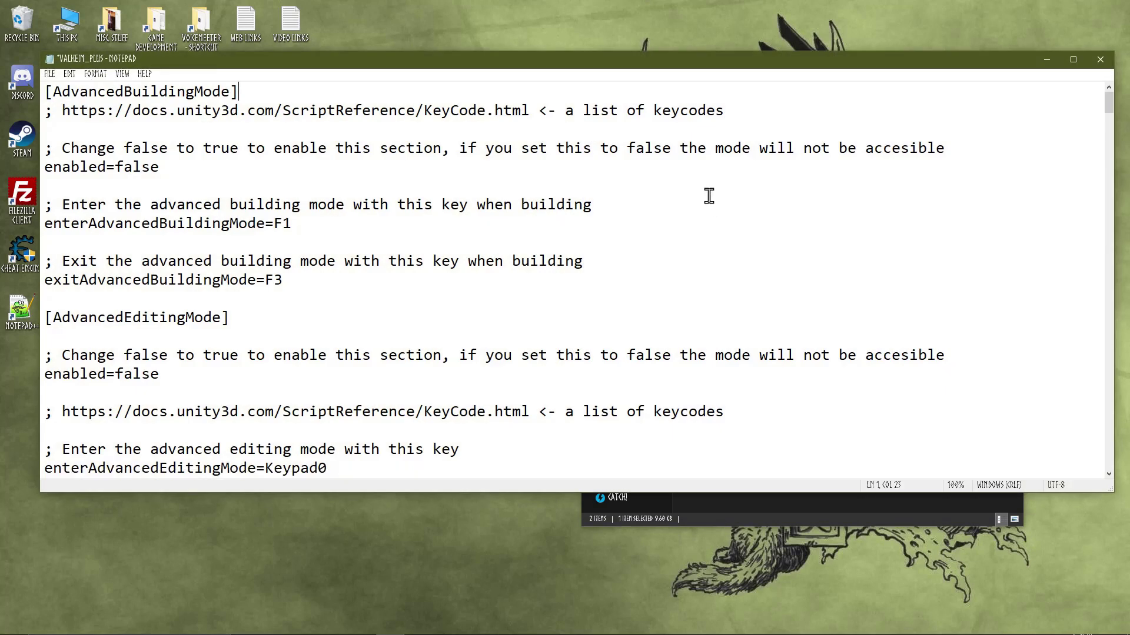
pyautogui.click(1073, 59)
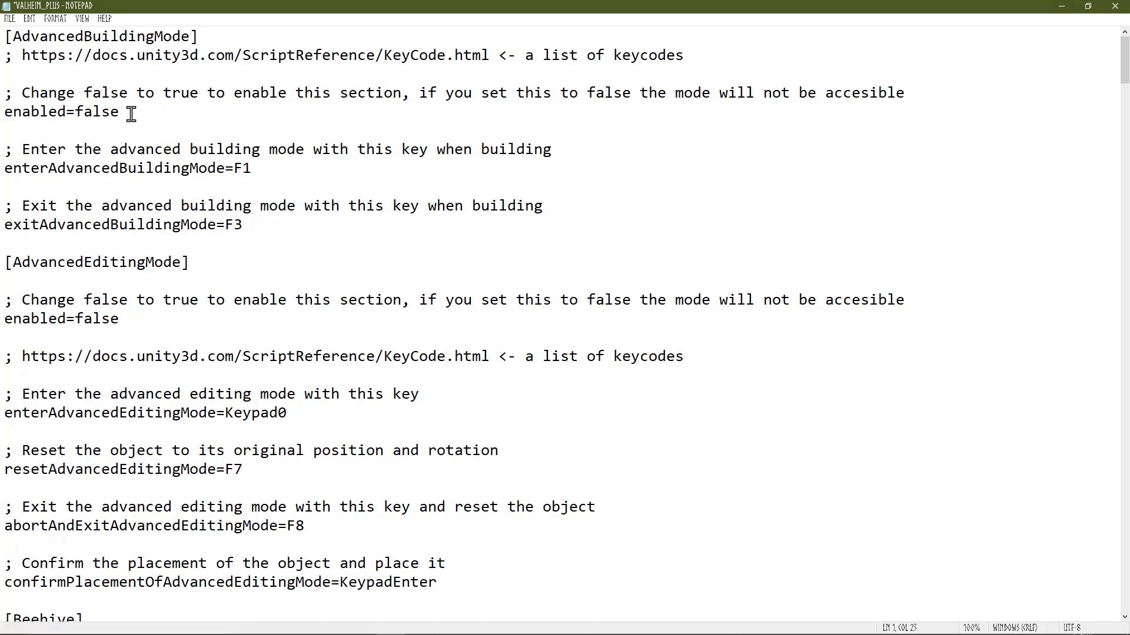
pyautogui.moveTo(133, 113); pyautogui.dragTo(76, 112)
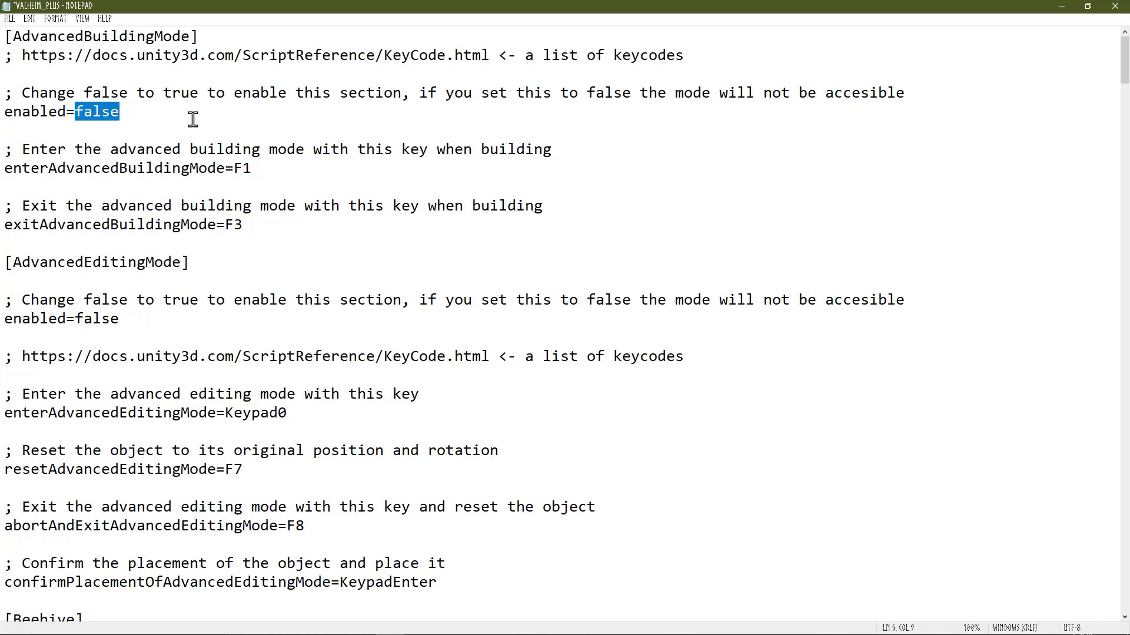
pyautogui.write('tru')
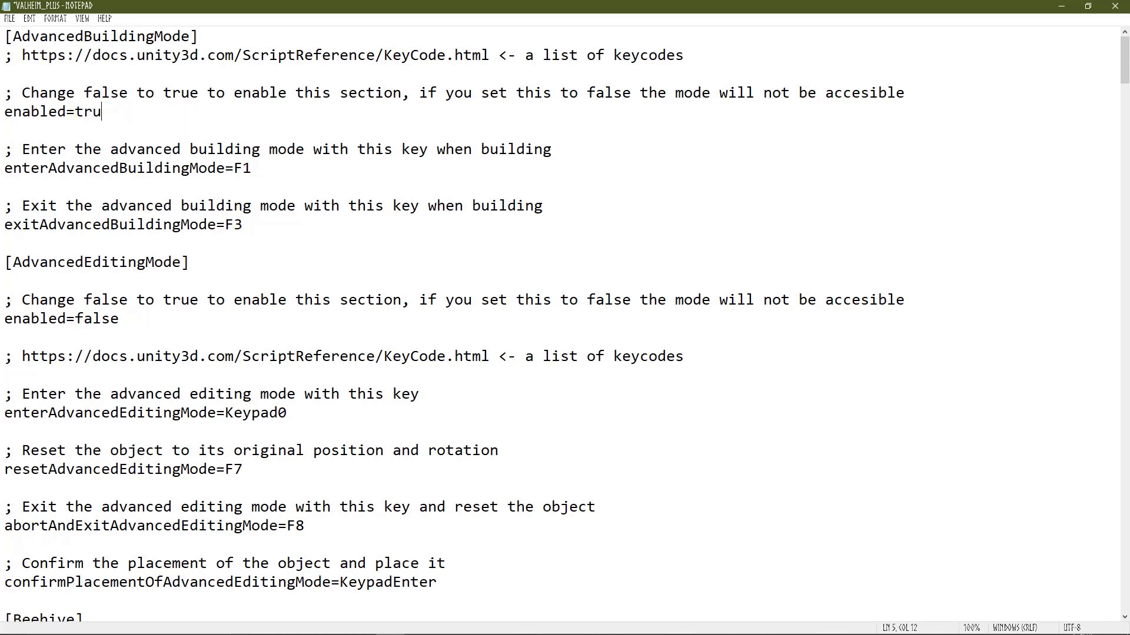
pyautogui.moveTo(120, 320); pyautogui.dragTo(75, 320)
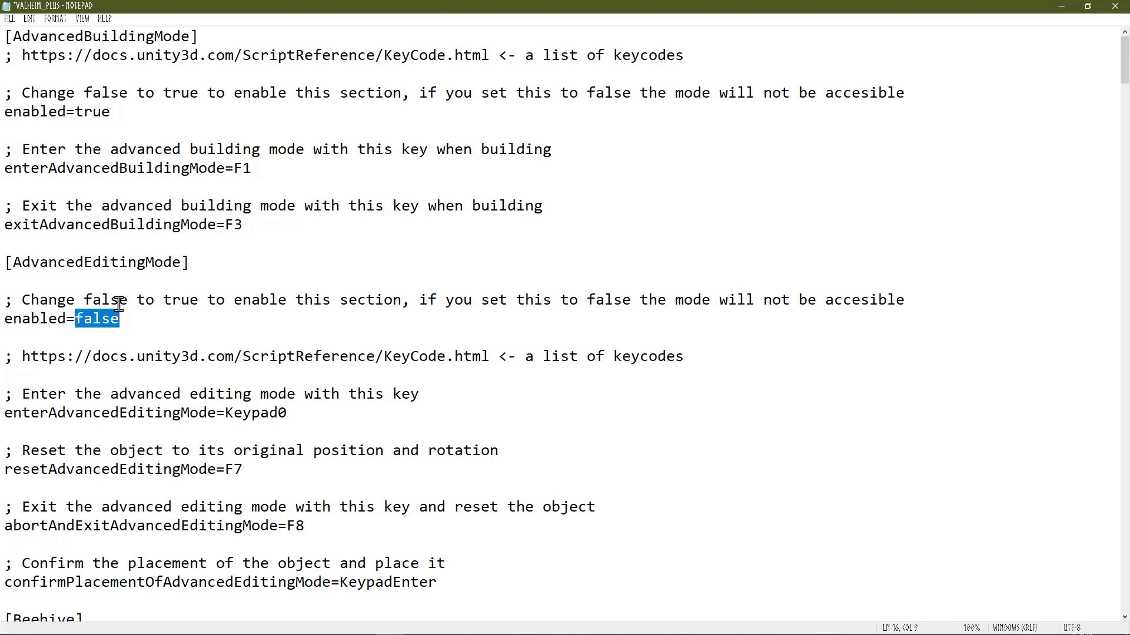
pyautogui.write('tru')
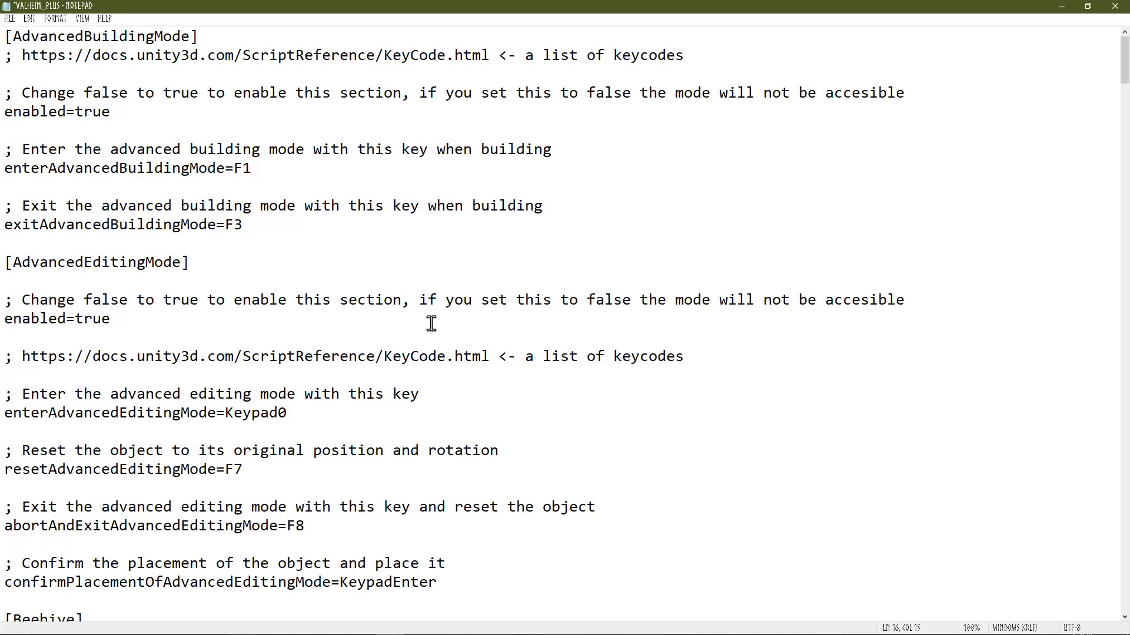
# - Set enabled to true in the [Beehive] section of the configuration file
pyautogui.scroll(-3, 625, 392)
pyautogui.scroll(-2, 466, 437)
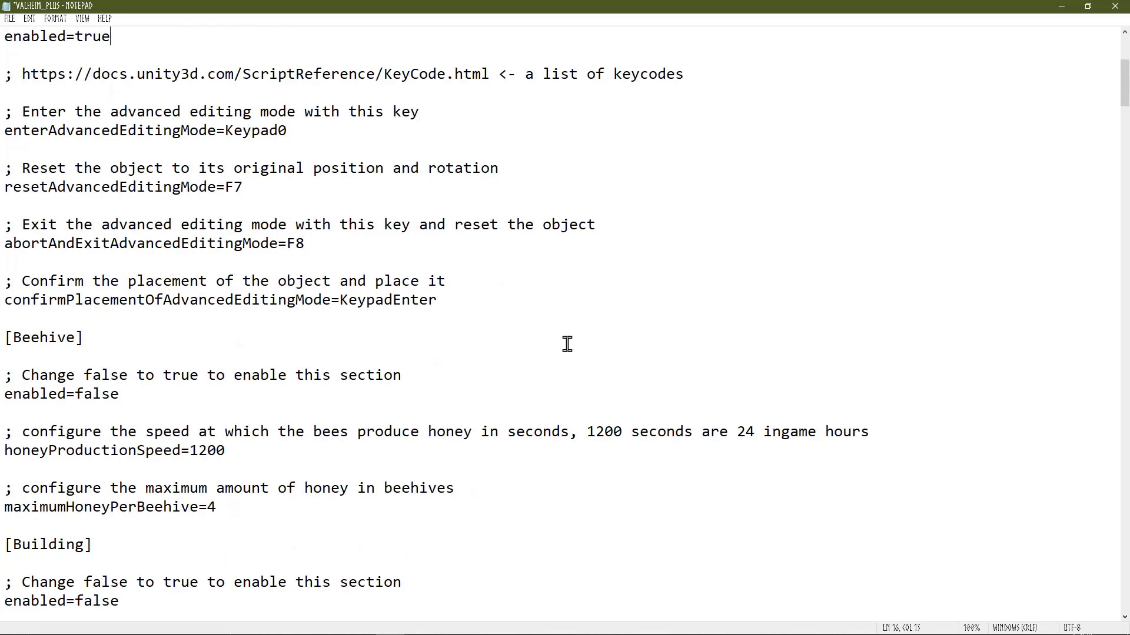
pyautogui.scroll(-1, 567, 344)
pyautogui.scroll(-1, 567, 344)
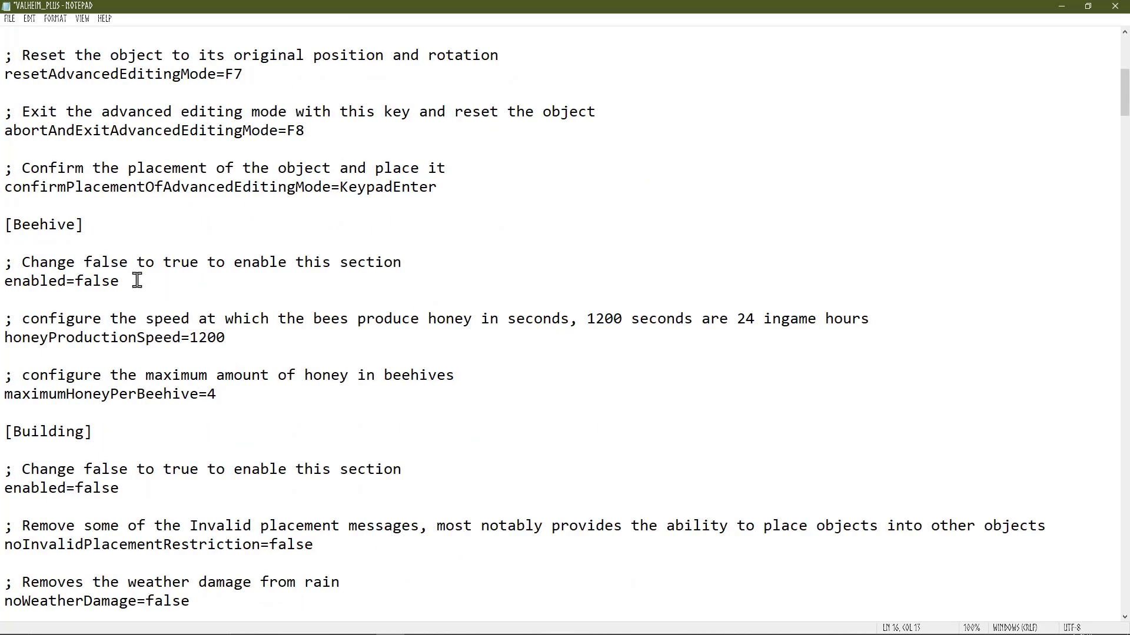
pyautogui.scroll(-2, 141, 285)
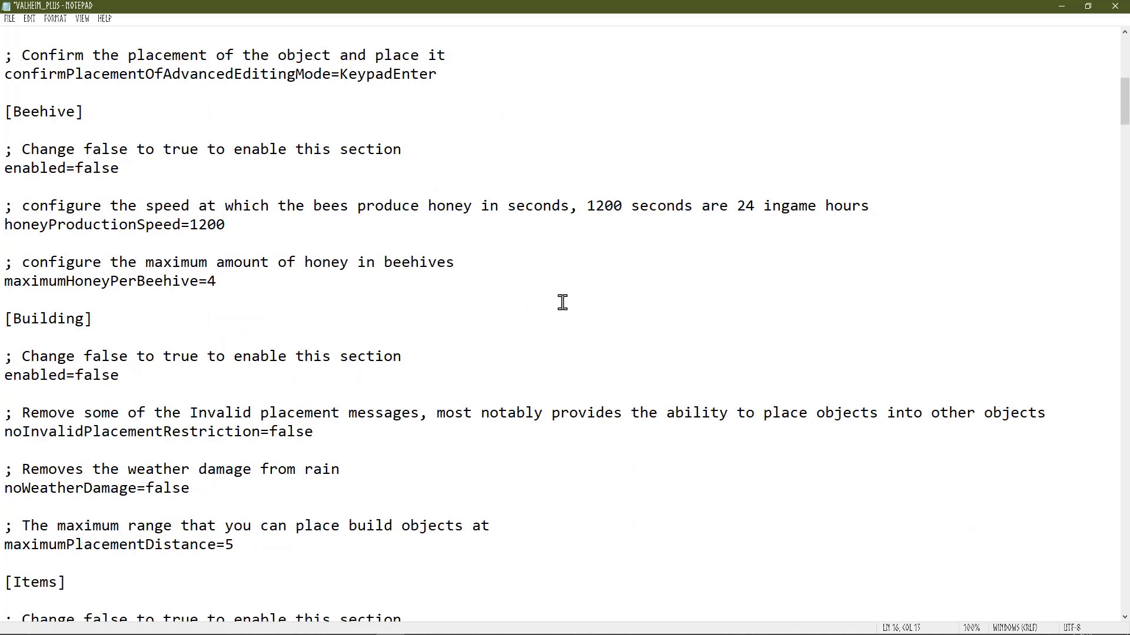
pyautogui.scroll(-1, 582, 281)
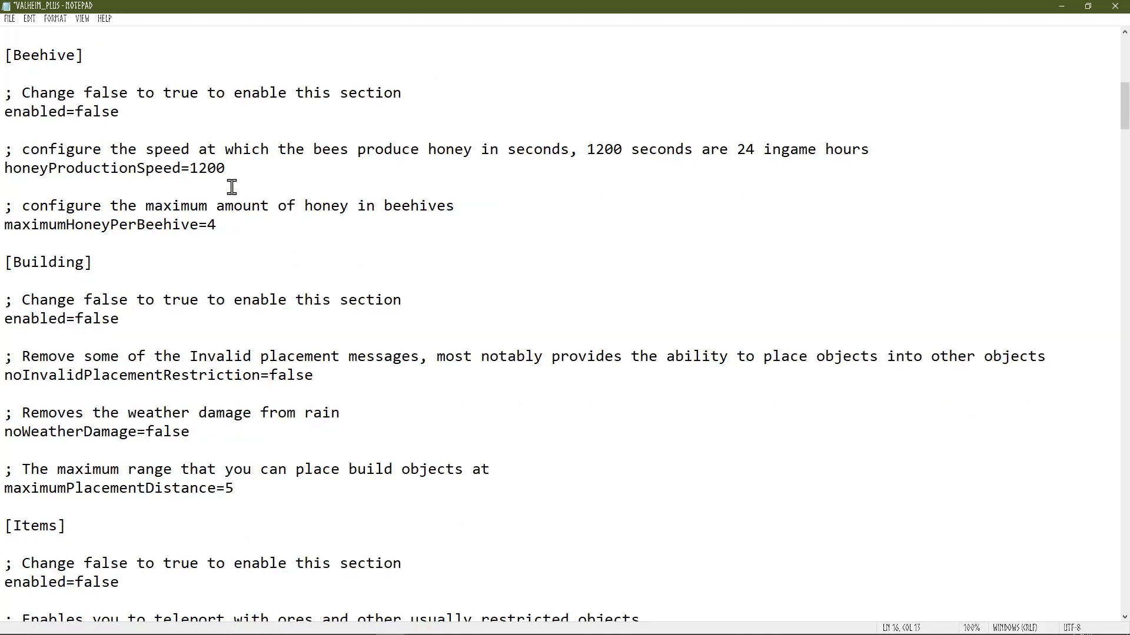
pyautogui.moveTo(119, 112); pyautogui.dragTo(72, 111)
pyautogui.write('true')
# - Set enabled, noInvalidPlacementRestriction and noWeatherDamage to true in the [Building] section
pyautogui.scroll(-1, 530, 276)
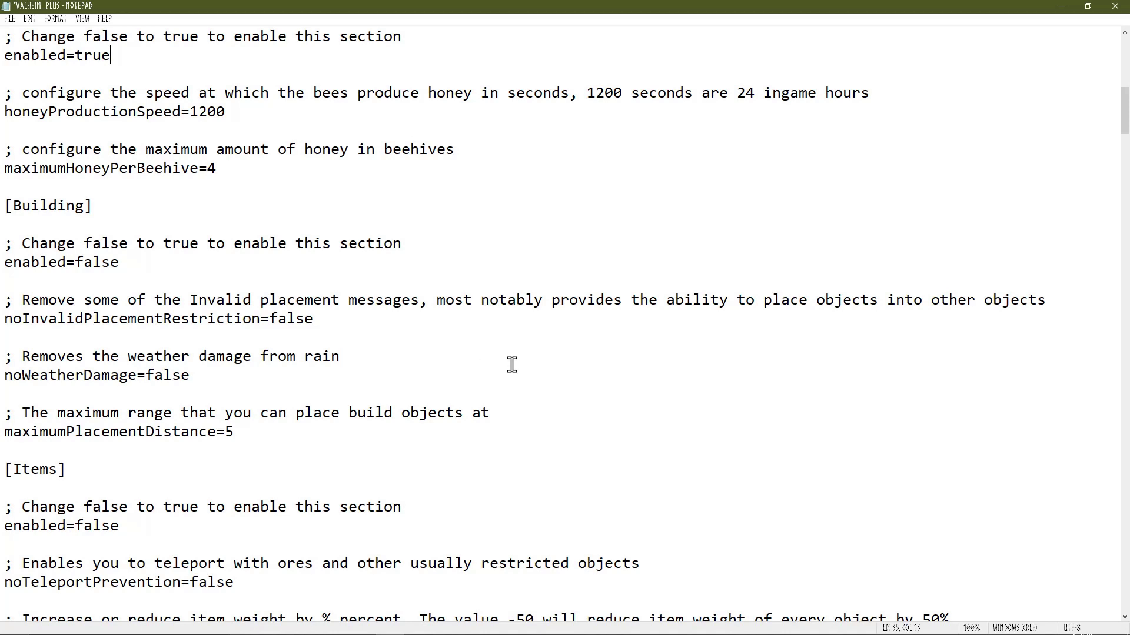
pyautogui.moveTo(140, 269); pyautogui.dragTo(75, 266)
pyautogui.write('true')
pyautogui.moveTo(320, 323); pyautogui.dragTo(269, 323)
pyautogui.write('true')
pyautogui.moveTo(207, 375); pyautogui.dragTo(146, 377)
pyautogui.press('BackSpace')
pyautogui.write('true')
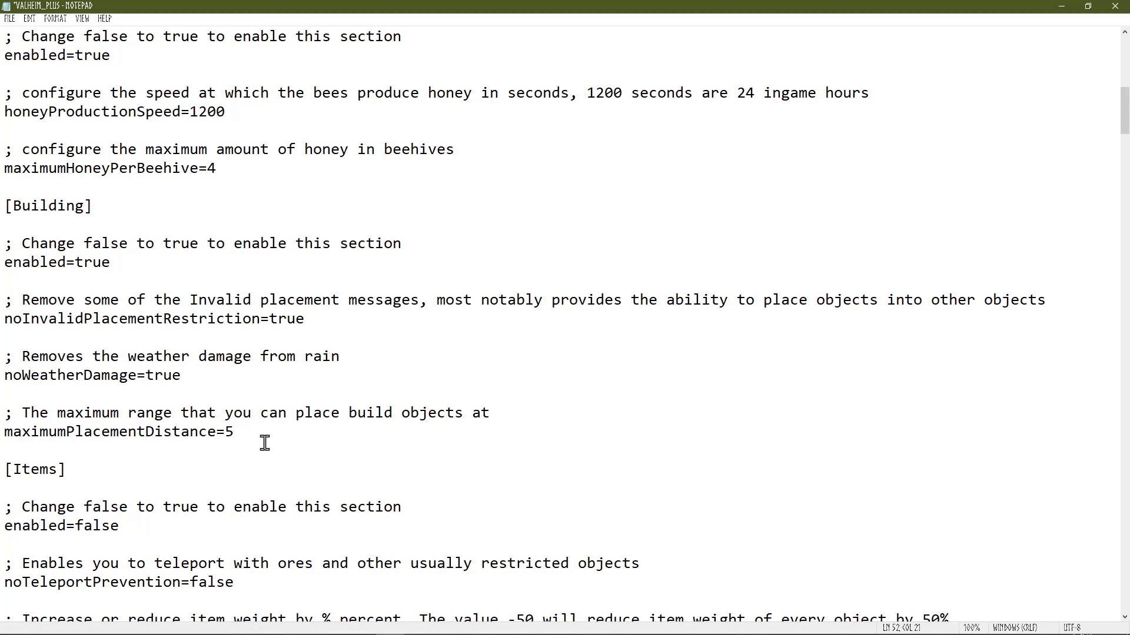
# - Set enabled and noTeleportPrevention to true in the [Items] section
pyautogui.scroll(-1, 331, 448)
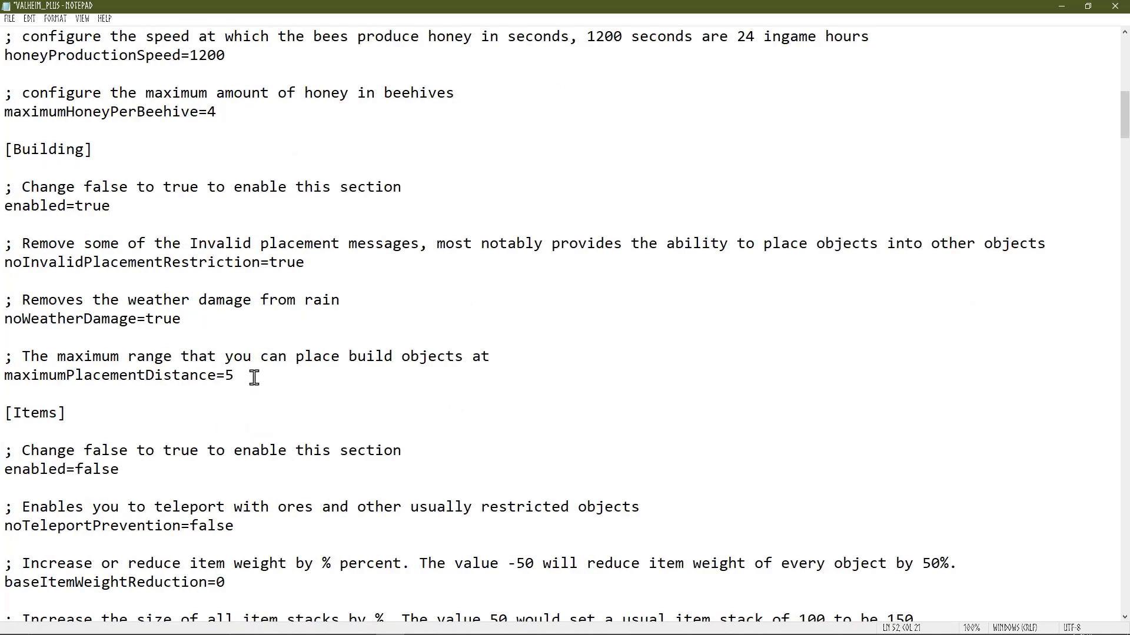
pyautogui.doubleClick(228, 375)
pyautogui.scroll(-3, 411, 375)
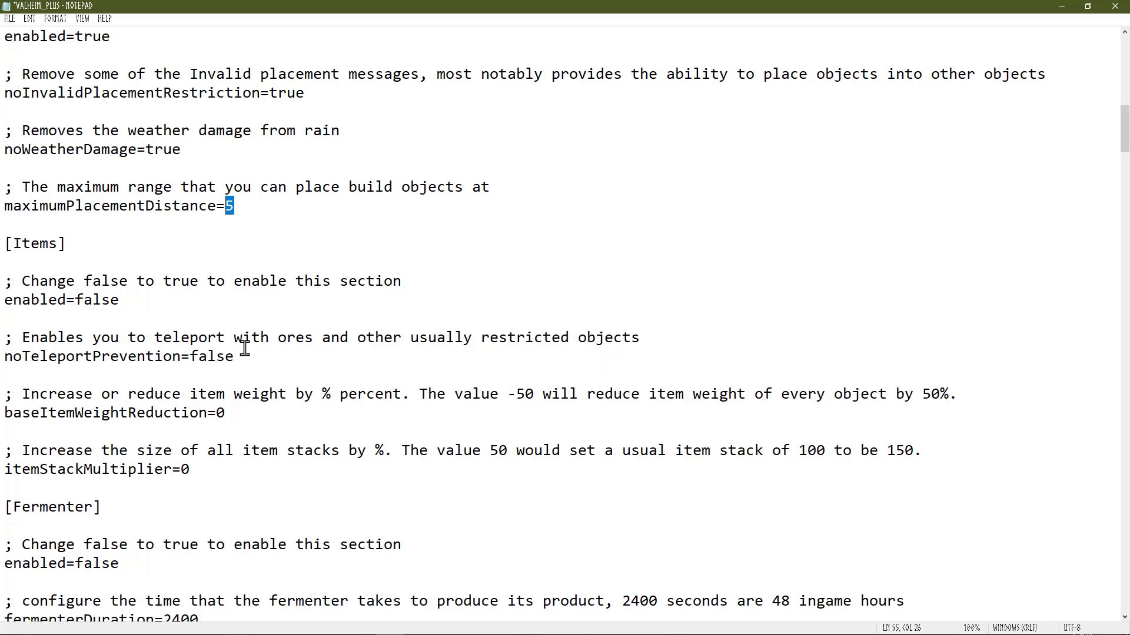
pyautogui.moveTo(139, 300); pyautogui.dragTo(77, 302)
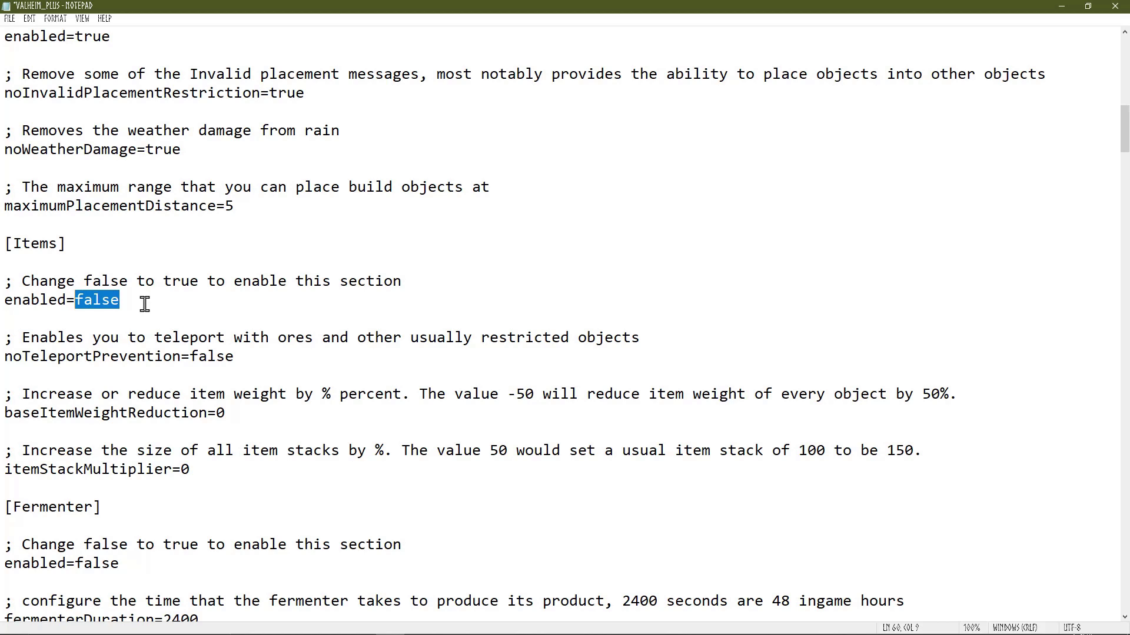
pyautogui.write('true')
pyautogui.moveTo(235, 356); pyautogui.dragTo(189, 356)
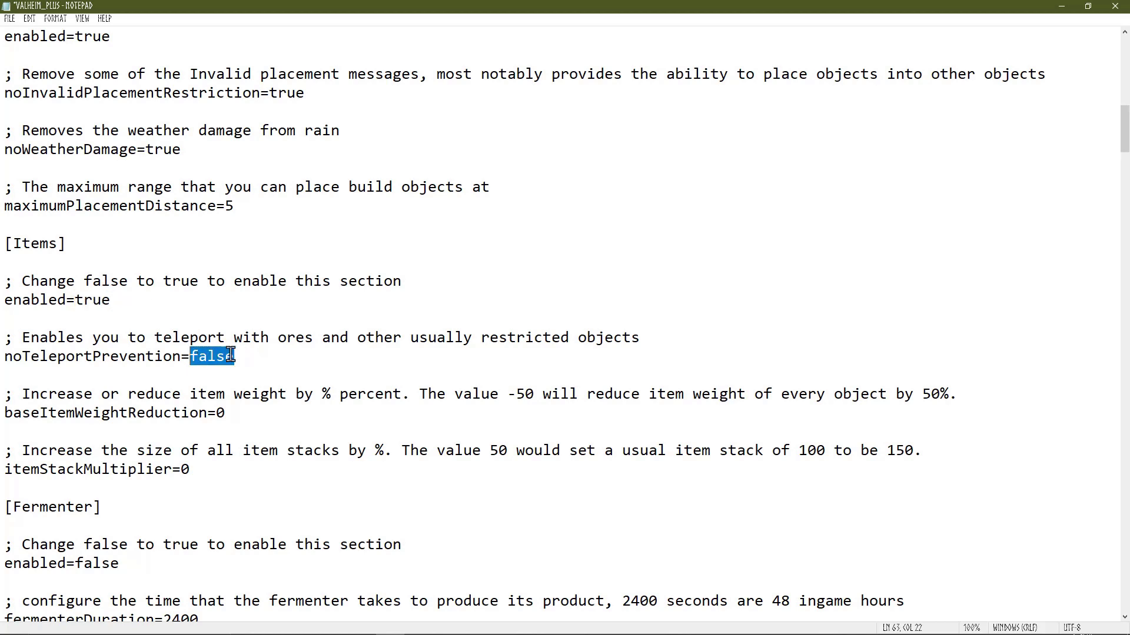
pyautogui.write('true')
pyautogui.hotkey('ctrl', 'f')
pyautogui.click(231, 106)
# - Set enabled and onlyTorches to true in the [Fireplace] section
pyautogui.scroll(-3, 299, 442)
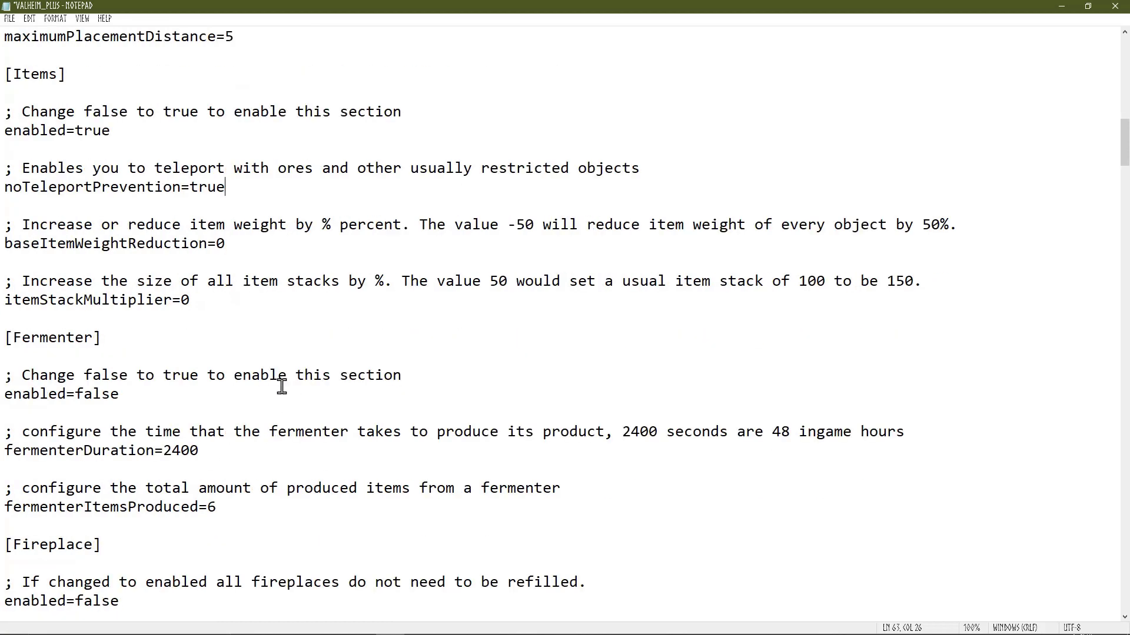
pyautogui.scroll(-1, 260, 312)
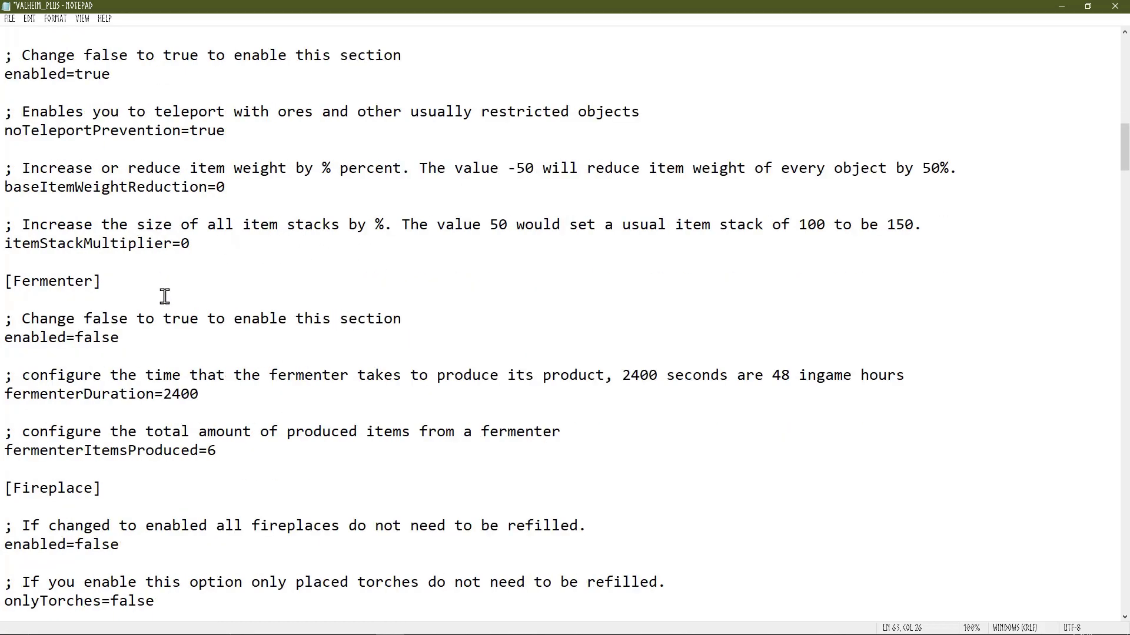
pyautogui.scroll(-1, 332, 332)
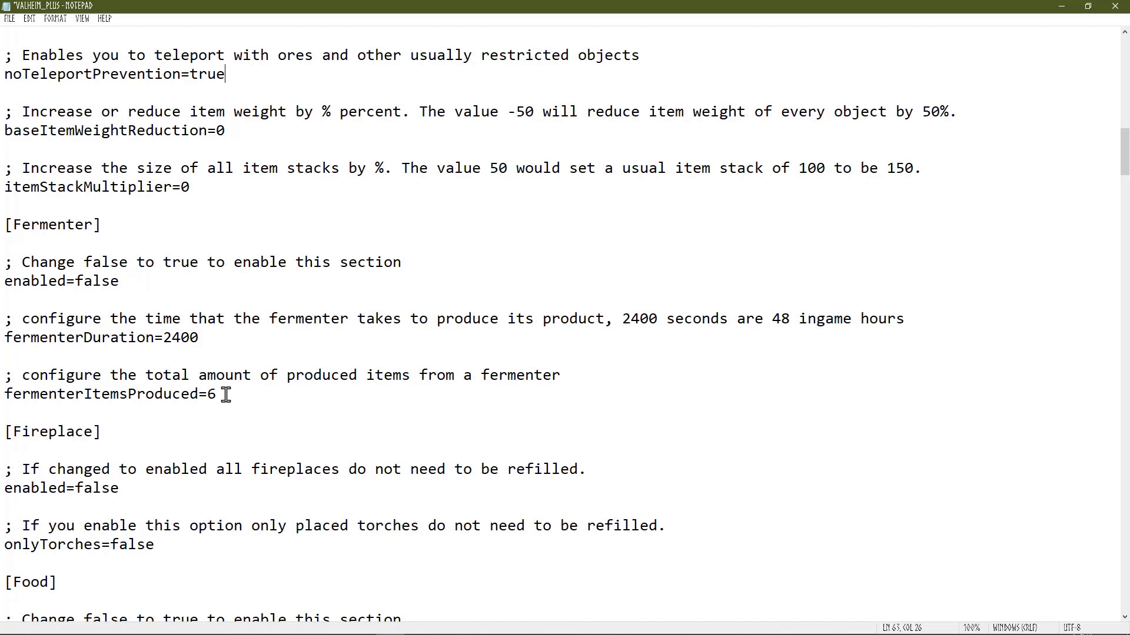
pyautogui.scroll(-1, 255, 362)
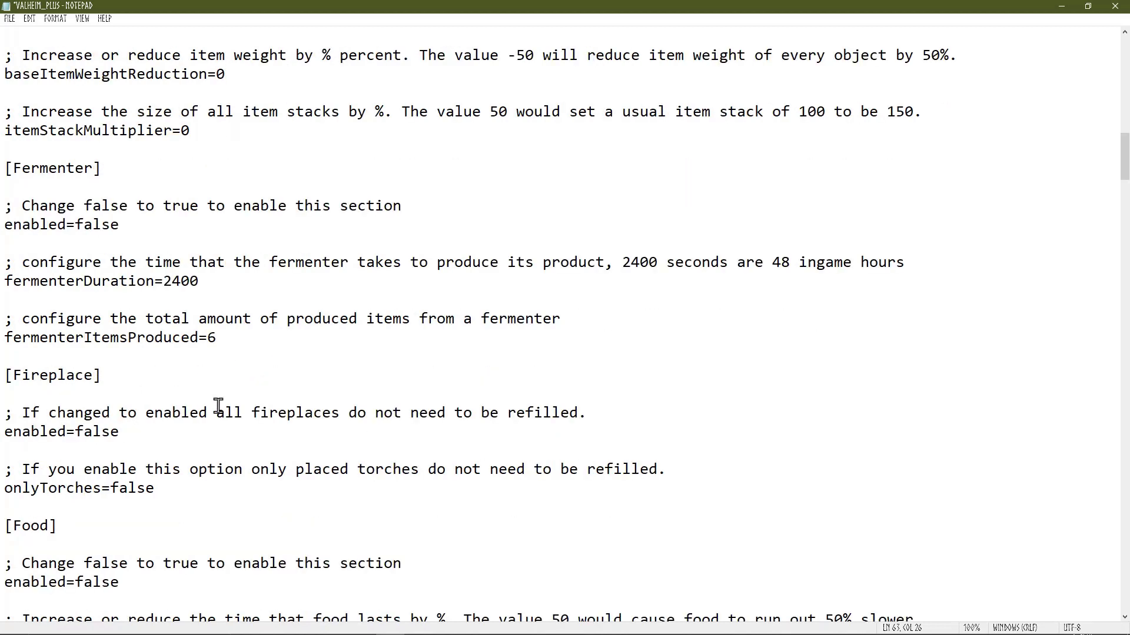
pyautogui.scroll(-1, 221, 404)
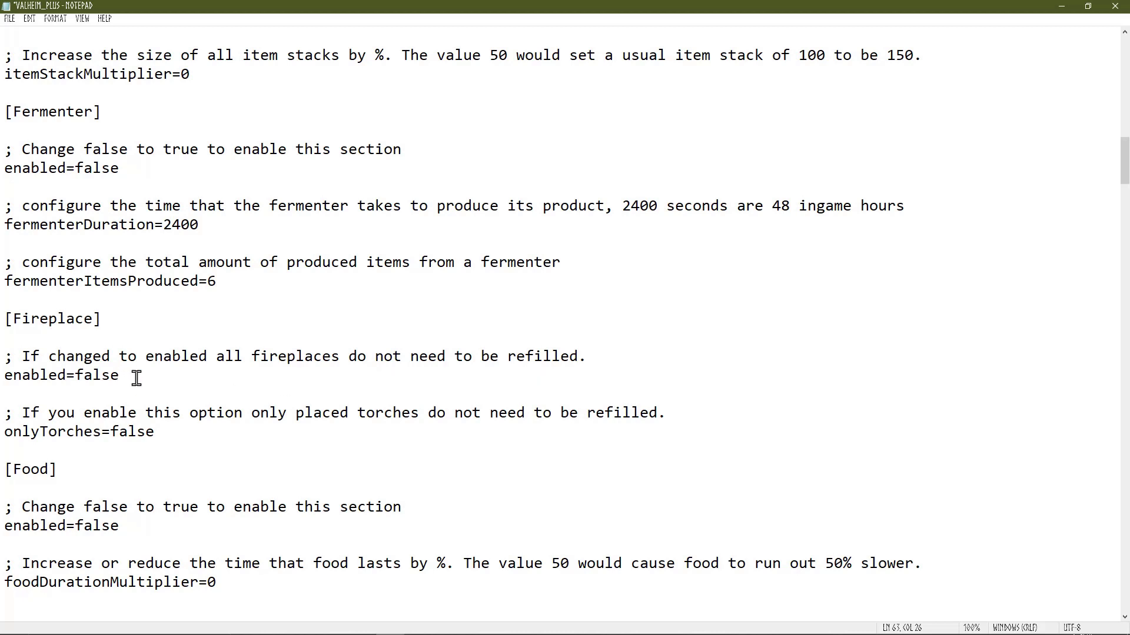
pyautogui.moveTo(137, 375); pyautogui.dragTo(75, 375)
pyautogui.write('true')
pyautogui.moveTo(157, 432); pyautogui.dragTo(111, 433)
pyautogui.press('BackSpace')
pyautogui.write('true')
# - Set enabled to true in the [Food] section of the configuration file
pyautogui.scroll(-3, 320, 433)
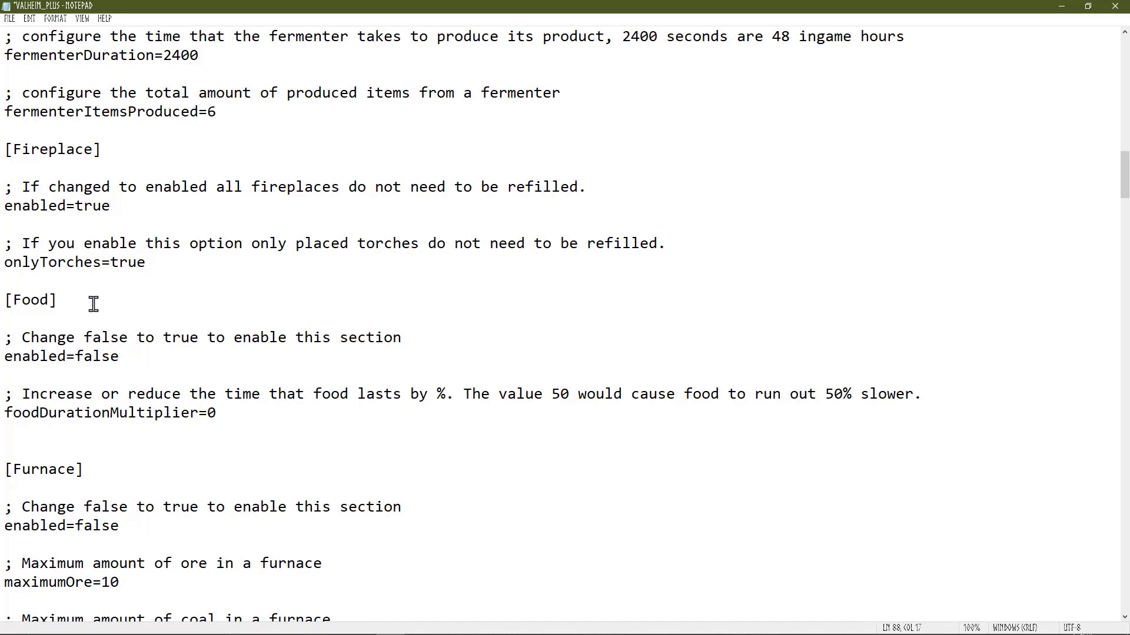
pyautogui.scroll(-2, 395, 449)
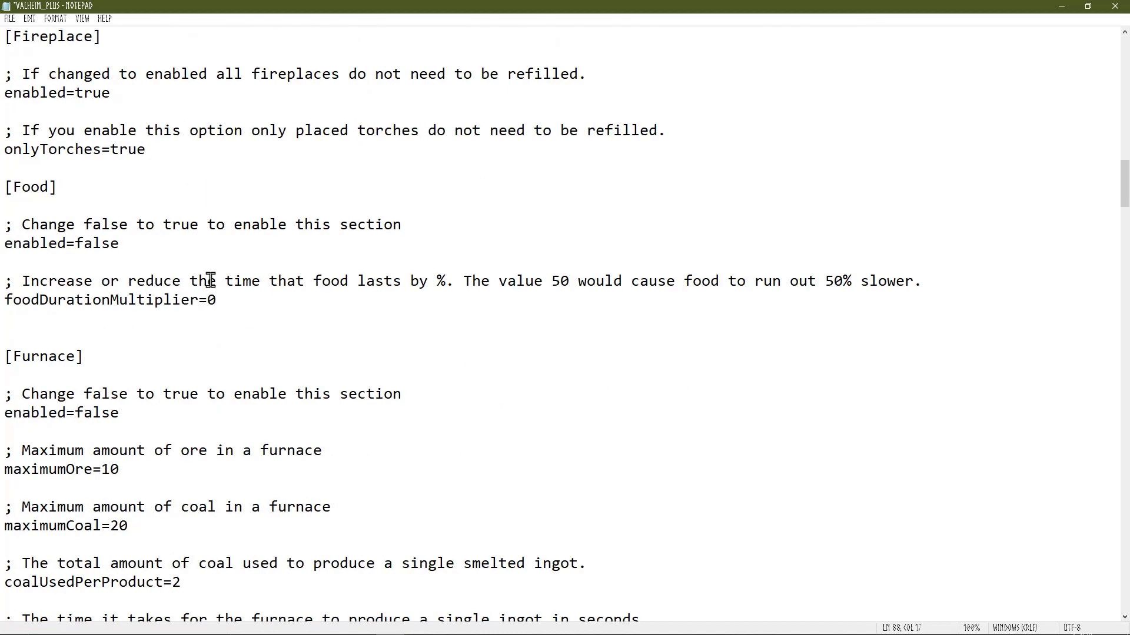
pyautogui.moveTo(138, 247); pyautogui.dragTo(75, 246)
pyautogui.write('true')
# - Set enabled to true and maximumCoal to 100 in the [Furnace] section
pyautogui.scroll(-1, 241, 330)
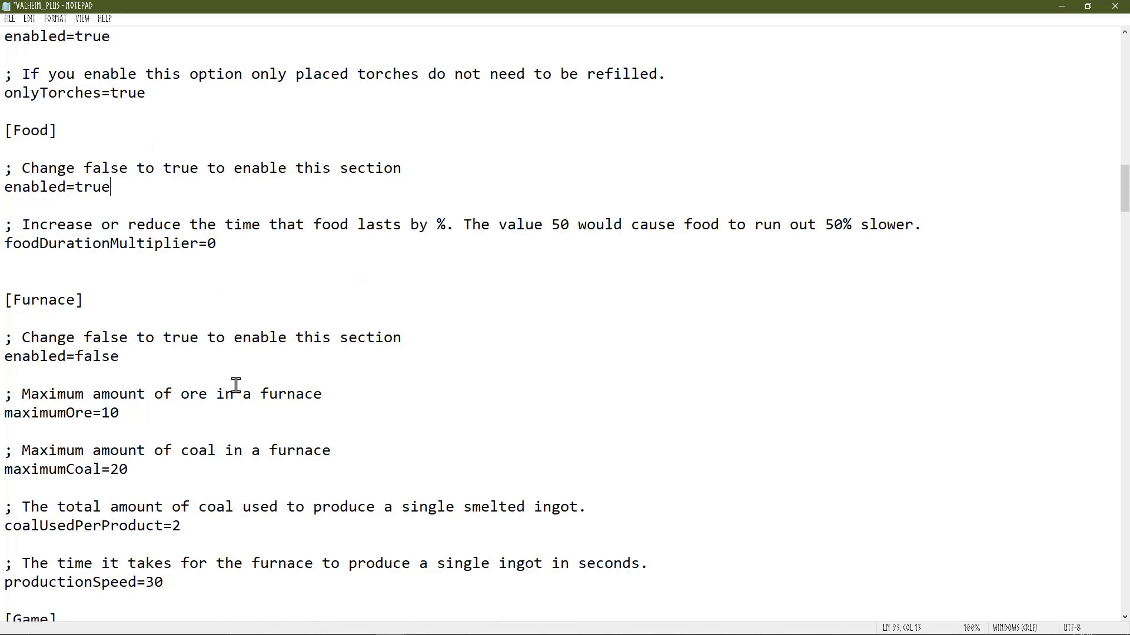
pyautogui.scroll(-1, 140, 299)
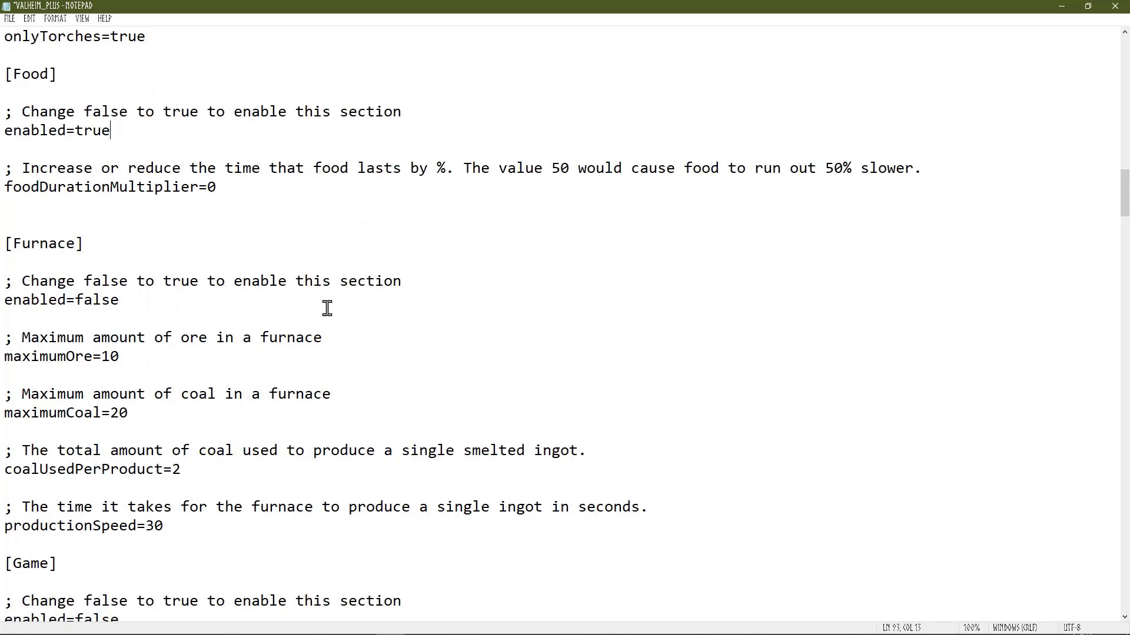
pyautogui.moveTo(137, 302); pyautogui.dragTo(74, 303)
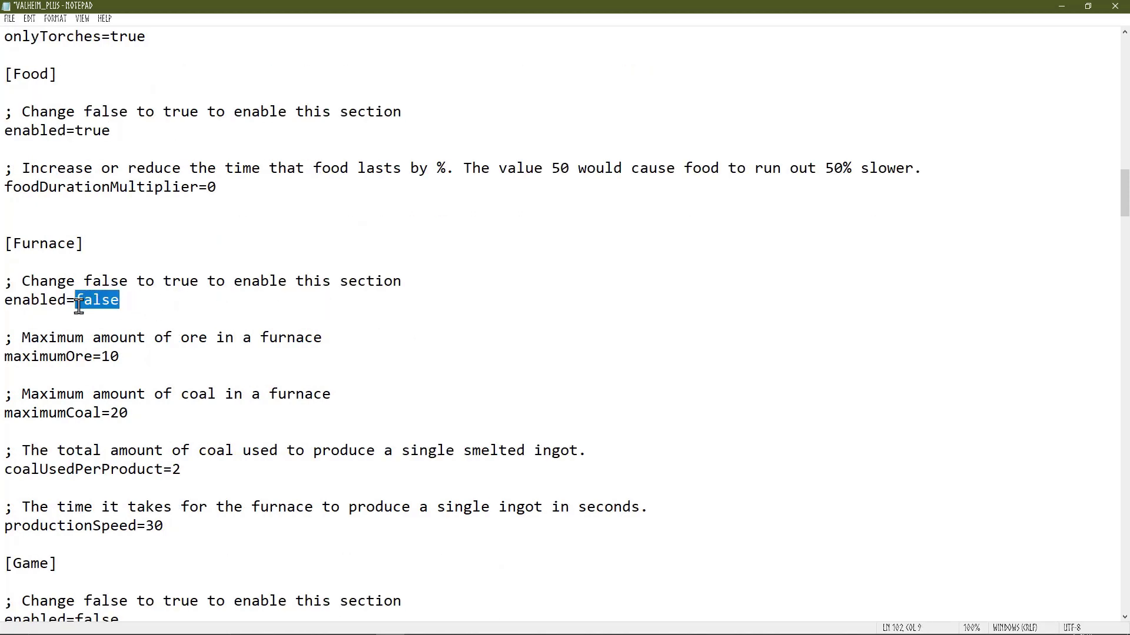
pyautogui.write('true')
pyautogui.doubleClick(118, 414)
pyautogui.write('100')
# - Set enabled to true in the [Game] section of the configuration file
pyautogui.scroll(-3, 424, 423)
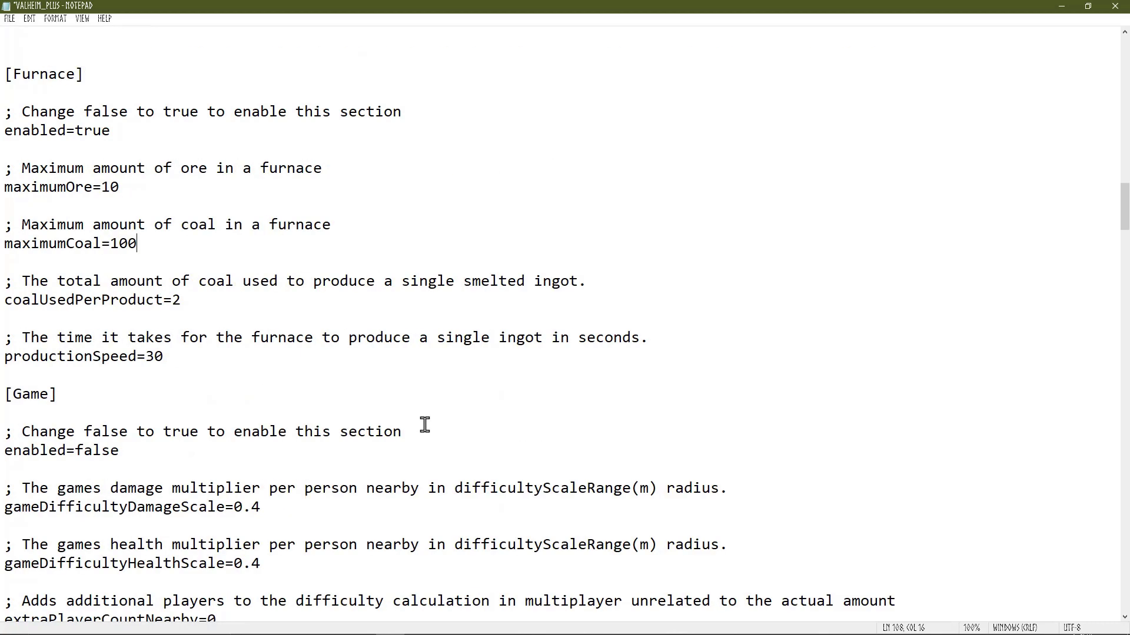
pyautogui.scroll(-1, 117, 412)
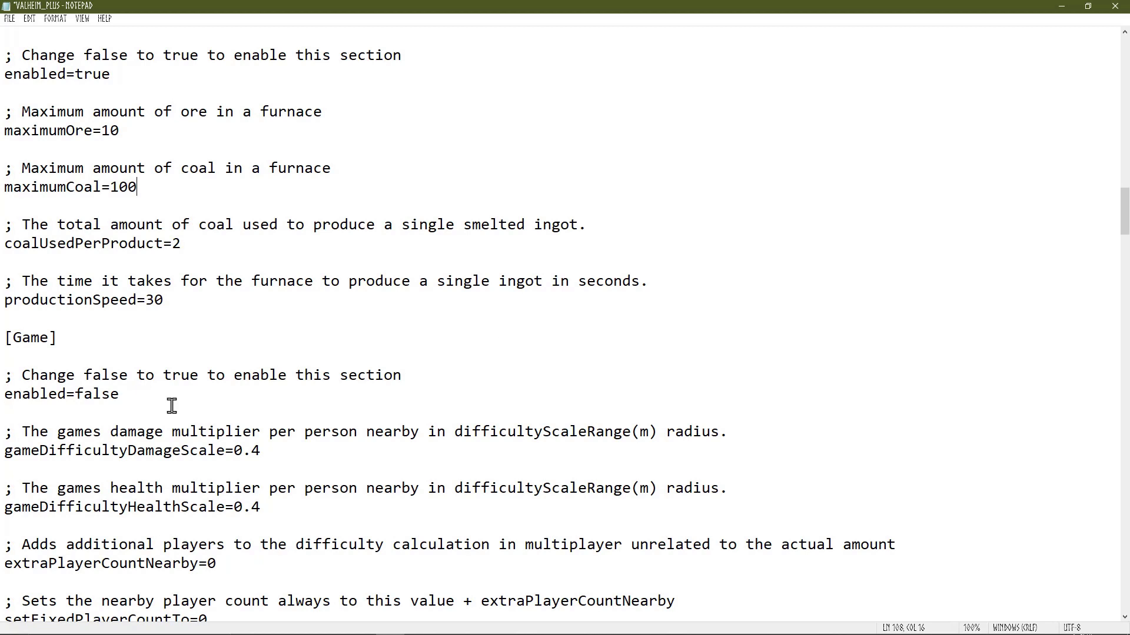
pyautogui.scroll(-2, 172, 404)
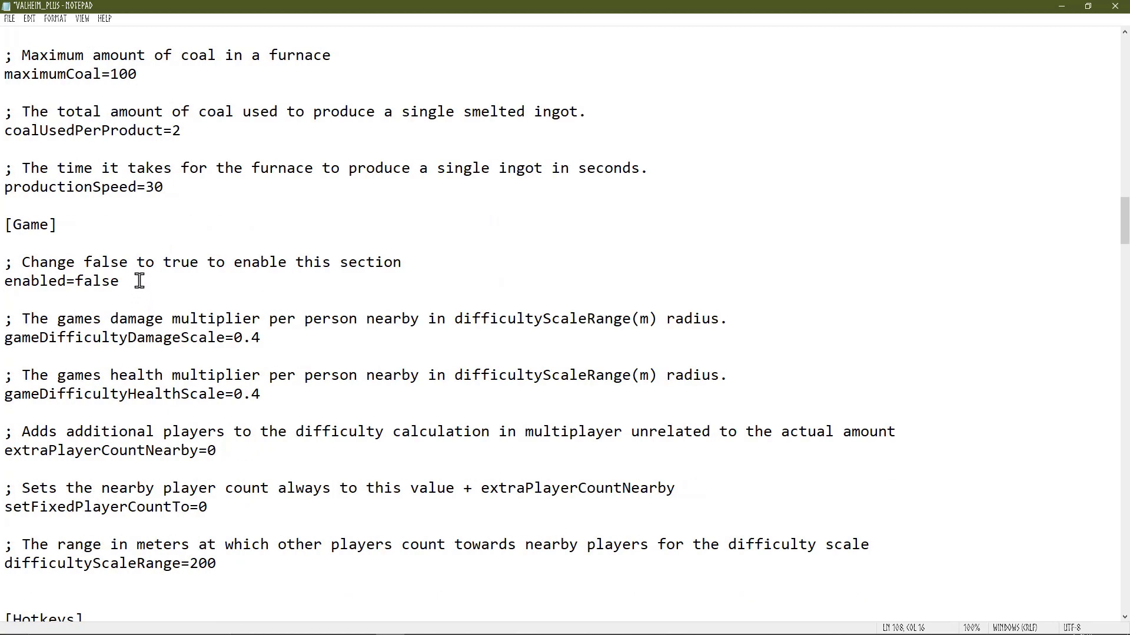
pyautogui.moveTo(138, 281); pyautogui.dragTo(74, 281)
pyautogui.write('true')
# - Set enabled to true in the [Hotkeys] section of the configuration file
pyautogui.scroll(-1, 797, 284)
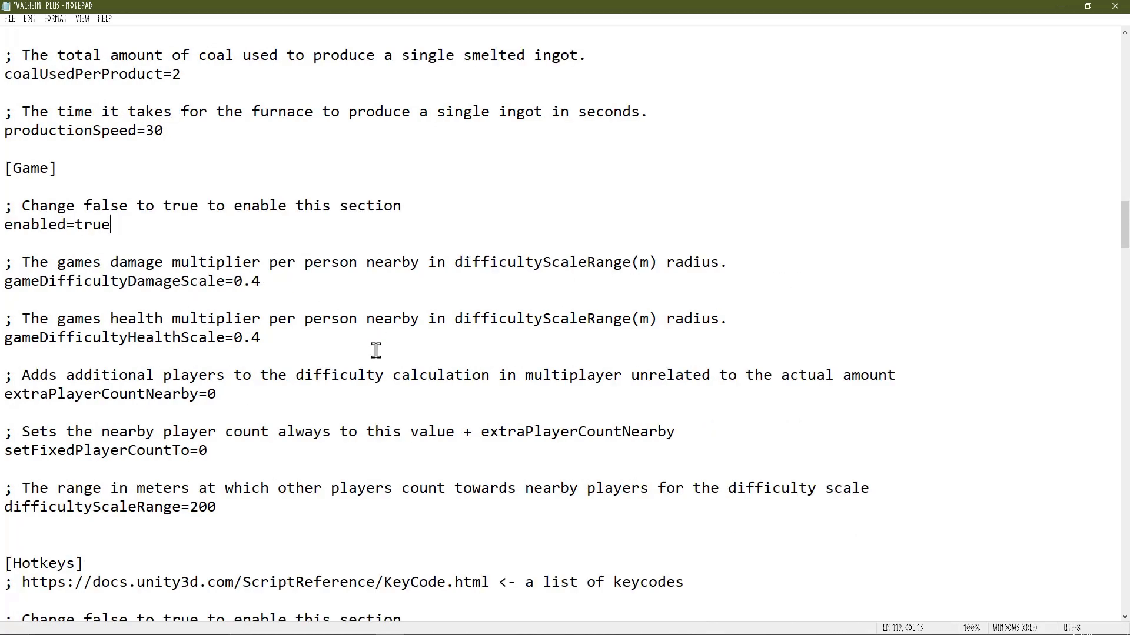
pyautogui.scroll(-1, 376, 350)
pyautogui.scroll(-5, 300, 396)
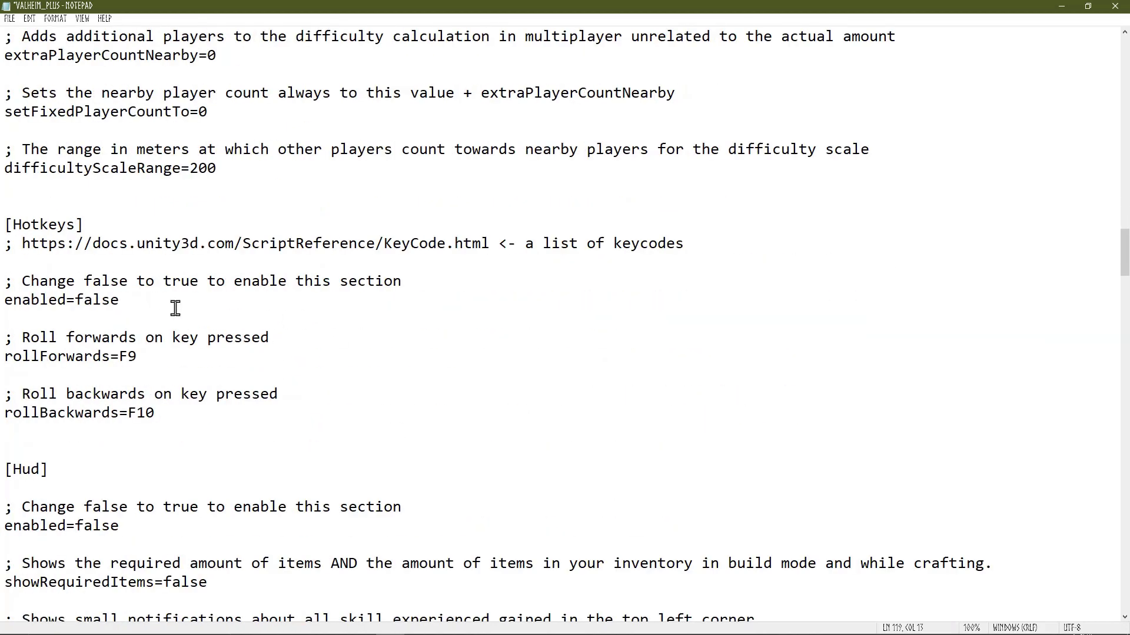
pyautogui.moveTo(133, 303); pyautogui.dragTo(79, 307)
pyautogui.write('true')
# - Set enabled, showRequiredItems and experienceGainedNotifications to true in the [Hud] section
pyautogui.scroll(-4, 401, 408)
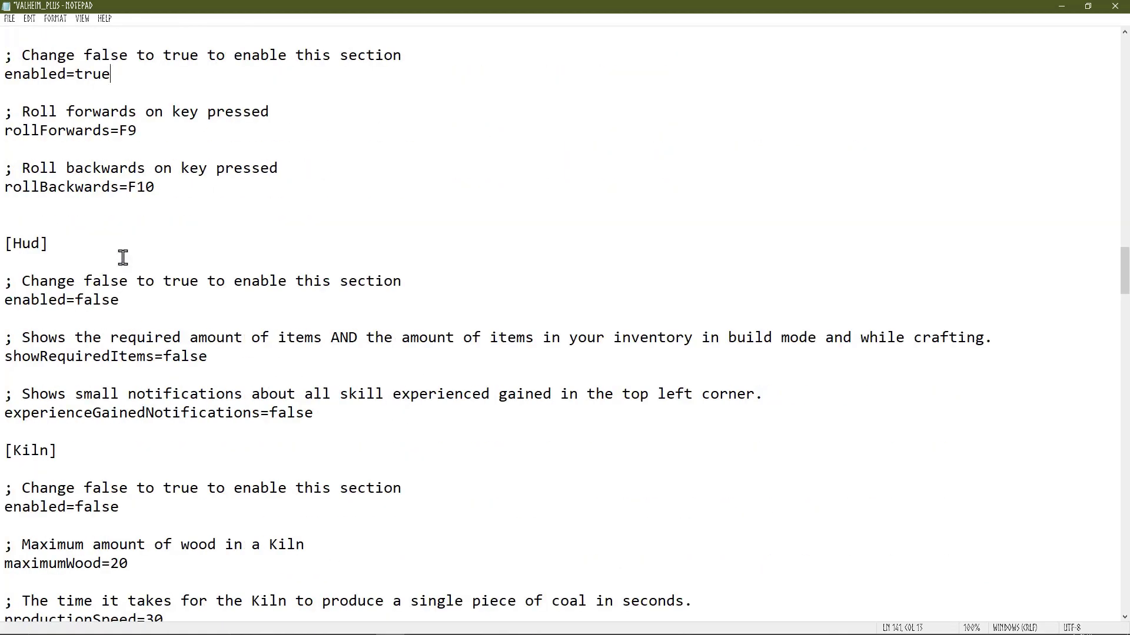
pyautogui.moveTo(120, 303); pyautogui.dragTo(78, 306)
pyautogui.write('true')
pyautogui.moveTo(216, 356); pyautogui.dragTo(169, 363)
pyautogui.write('true')
pyautogui.moveTo(343, 419); pyautogui.dragTo(268, 419)
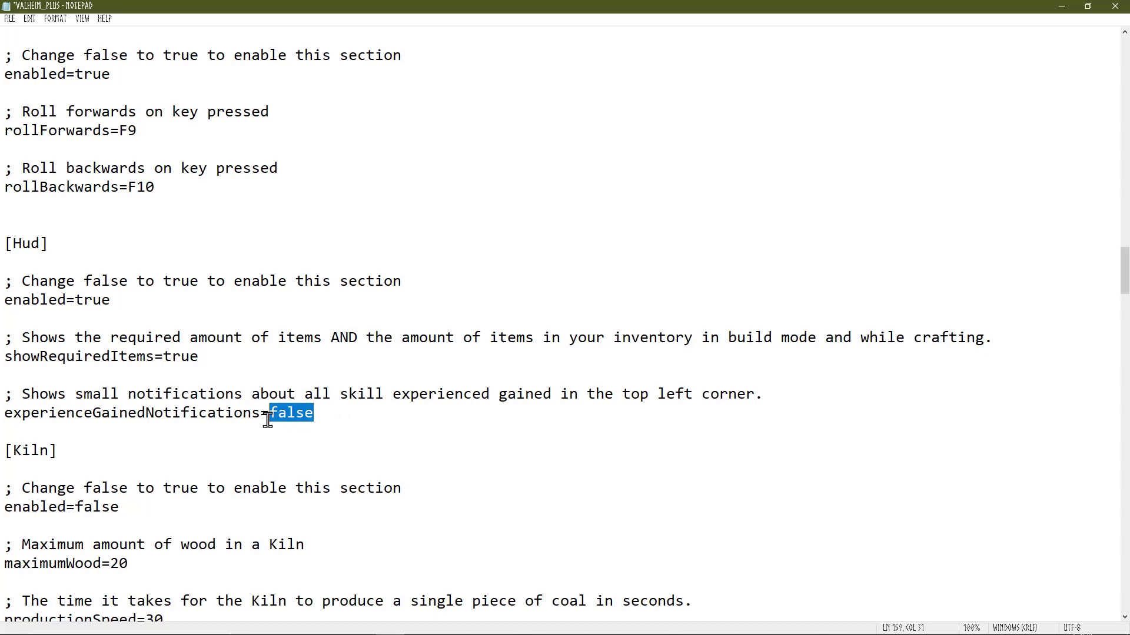
pyautogui.write('true')
# - Set maximumWood to 100 in the [Kiln] section of the configuration file
pyautogui.scroll(-3, 361, 423)
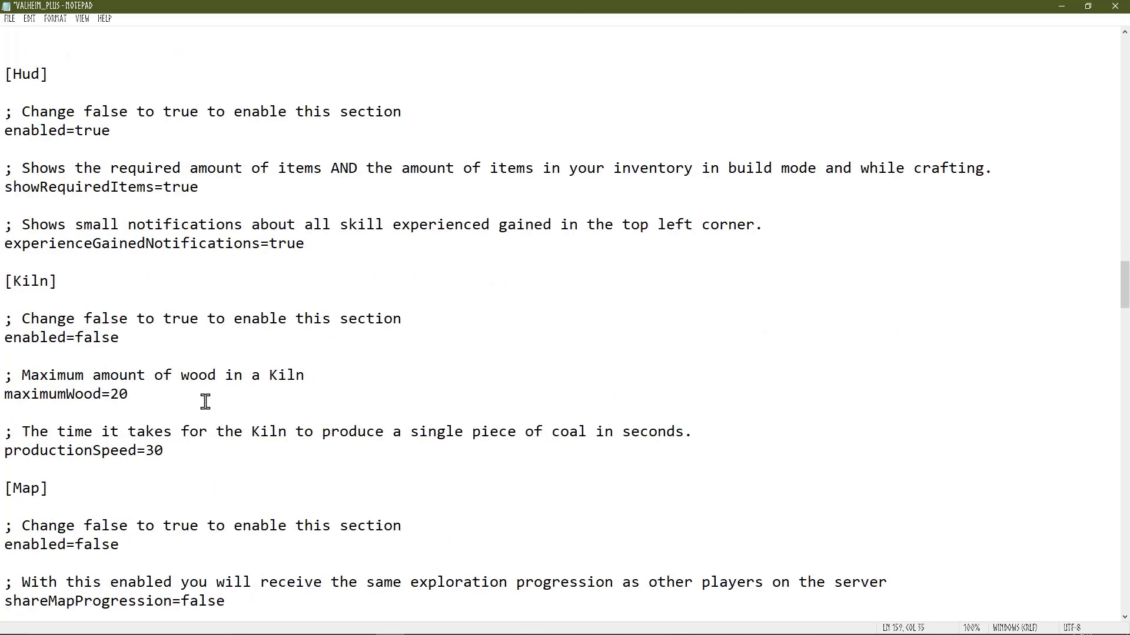
pyautogui.moveTo(144, 395); pyautogui.dragTo(114, 400)
pyautogui.write('1')
pyautogui.click(475, 490)
pyautogui.scroll(-2, 476, 490)
pyautogui.scroll(-2, 204, 394)
pyautogui.scroll(-2, 178, 328)
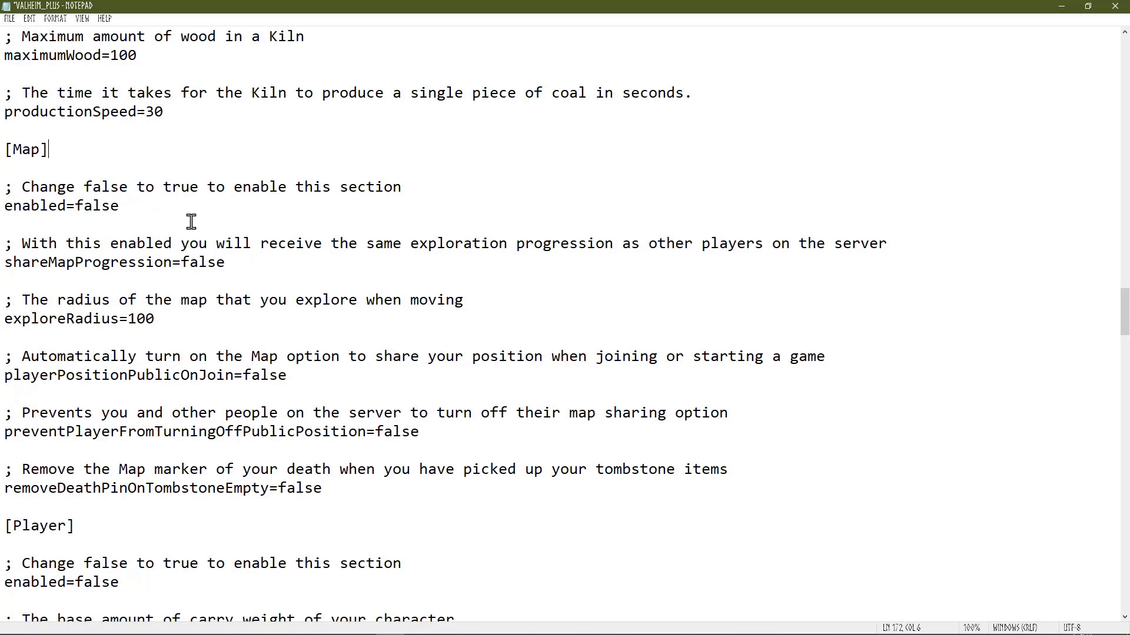
# - Set enabled to true in the [Map] section of the configuration file
pyautogui.scroll(-1, 194, 219)
pyautogui.moveTo(133, 149); pyautogui.dragTo(75, 150)
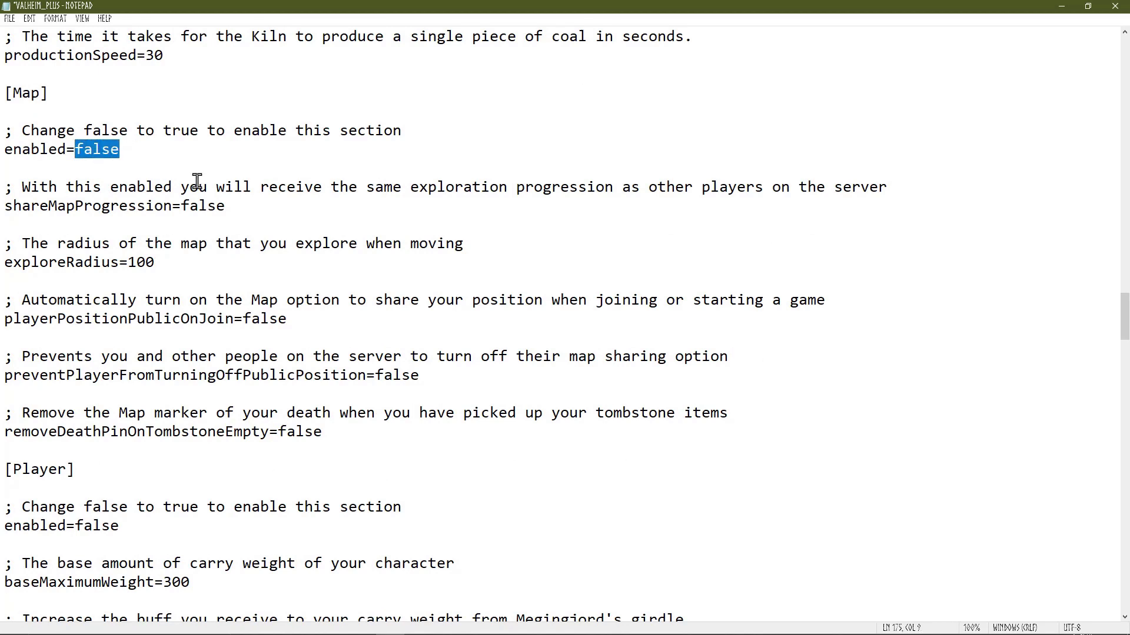
pyautogui.write('true')
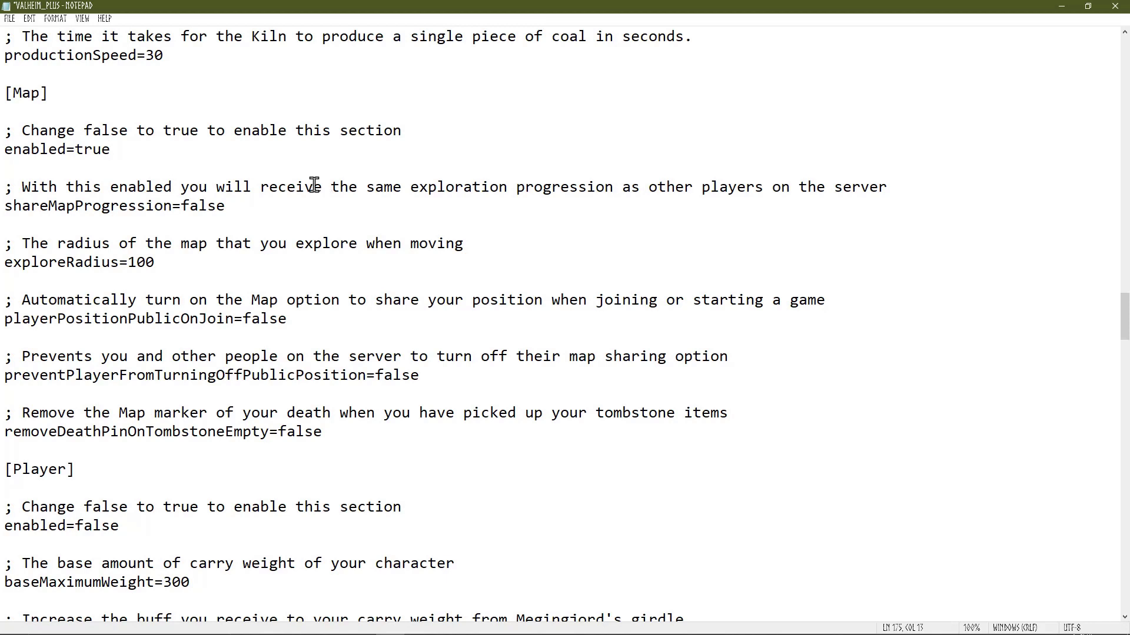
# - Set enabled to true and baseMaximumWeight to 1000 in the [Player] section of the configuration file
pyautogui.scroll(-2, 371, 300)
pyautogui.scroll(-2, 371, 334)
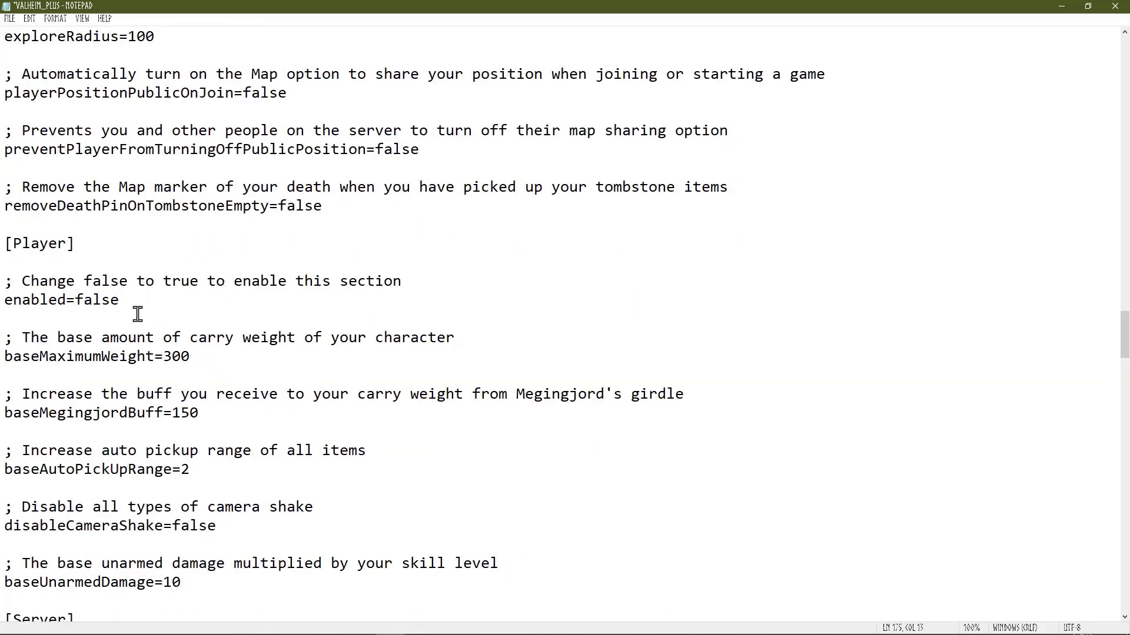
pyautogui.moveTo(125, 300); pyautogui.dragTo(79, 306)
pyautogui.write('true')
pyautogui.moveTo(202, 356); pyautogui.dragTo(164, 357)
pyautogui.write('1000')
# - Set baseAutoPickUpRange to 10 in the [Player] section of the configuration file
pyautogui.scroll(-3, 341, 381)
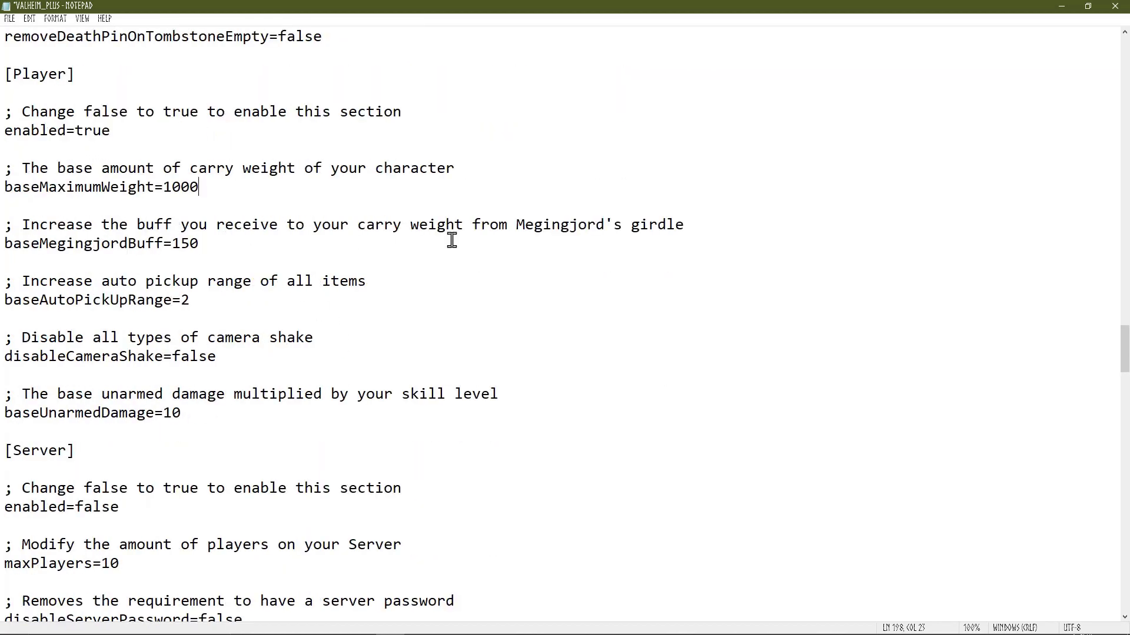
pyautogui.click(191, 302)
pyautogui.doubleClick(185, 303)
pyautogui.write('10')
# - Leave the [Server] section as it is and set enabled to true in the [Stamina] section
pyautogui.scroll(-3, 253, 431)
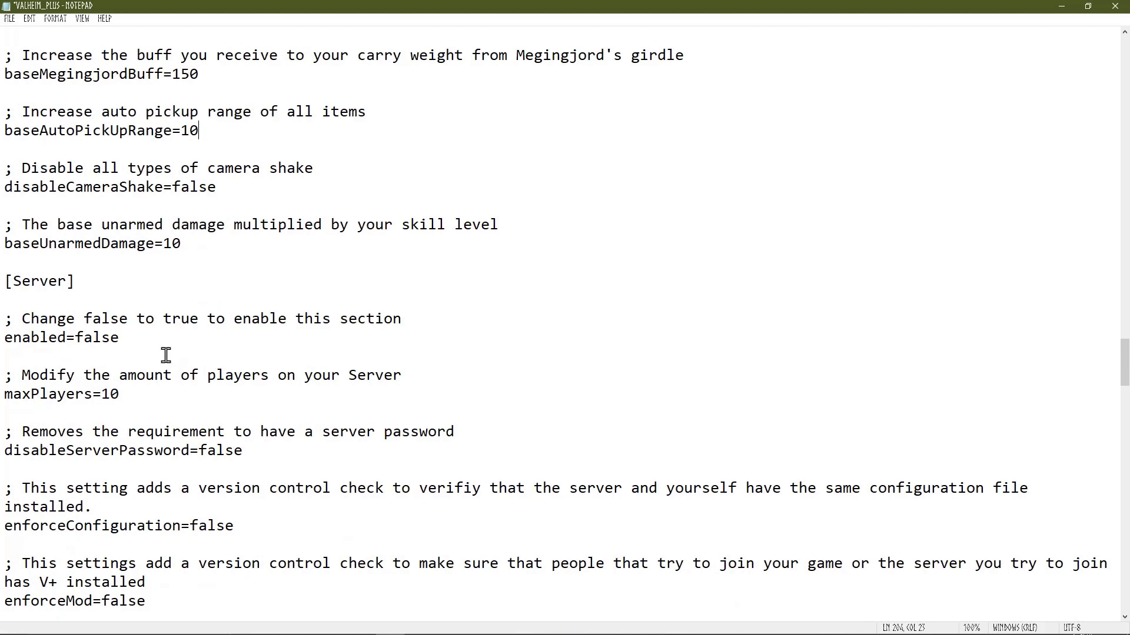
pyautogui.scroll(-2, 255, 338)
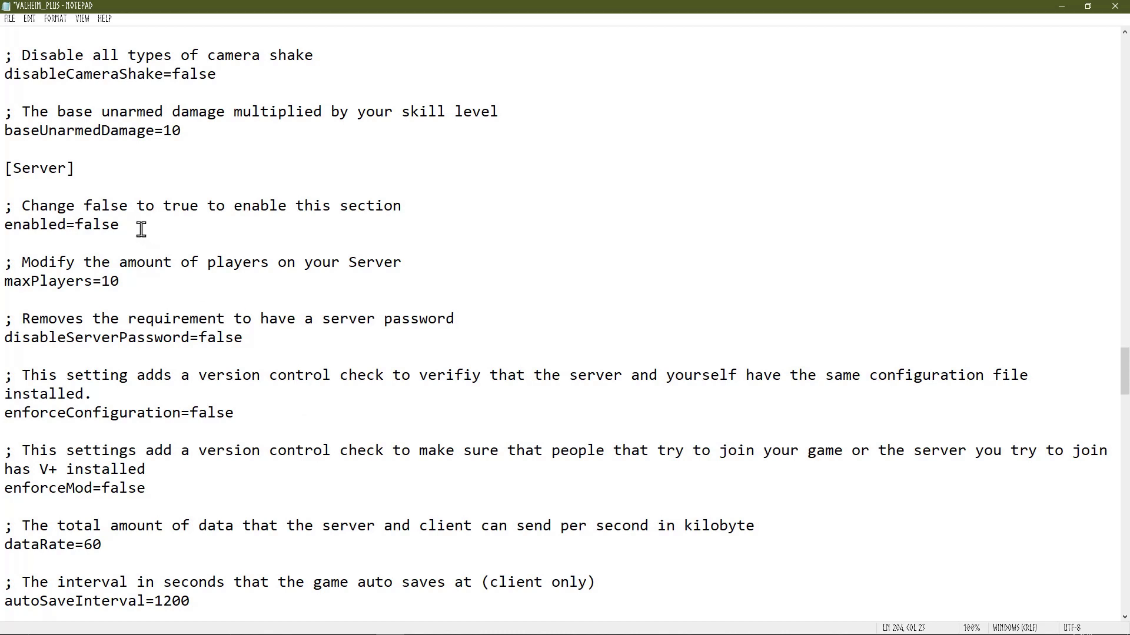
pyautogui.scroll(-3, 418, 321)
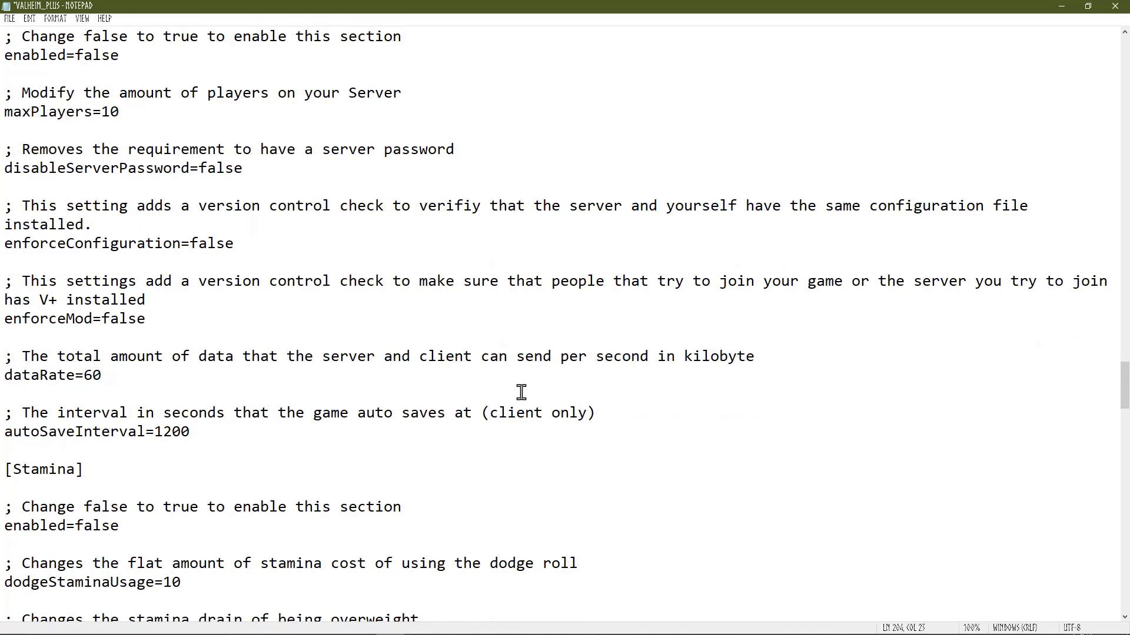
pyautogui.scroll(-2, 599, 408)
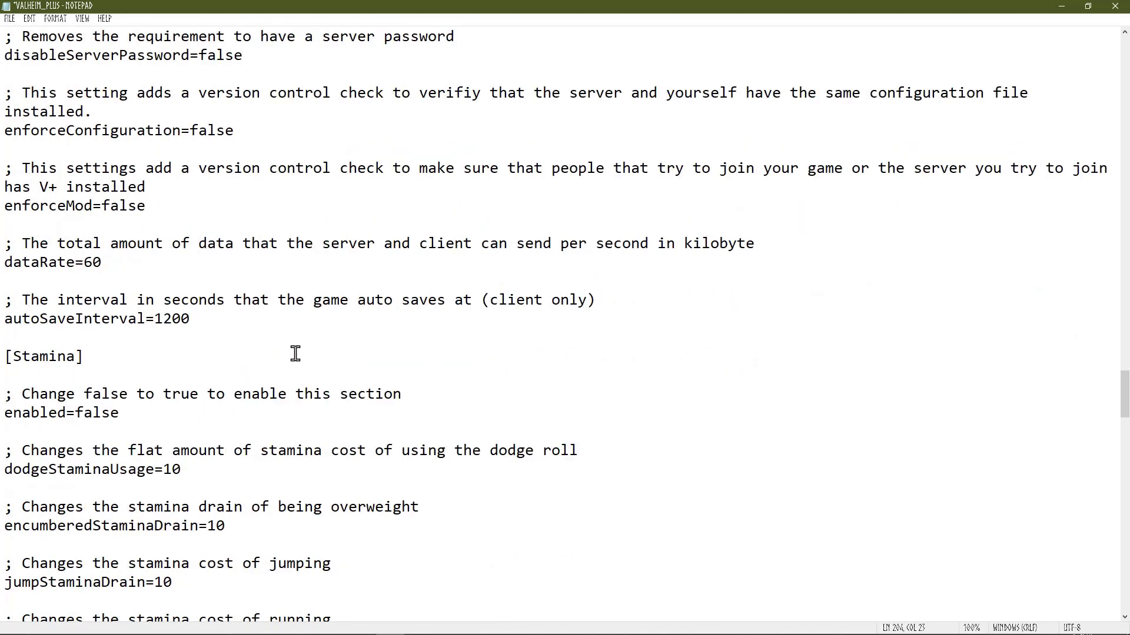
pyautogui.scroll(-3, 293, 353)
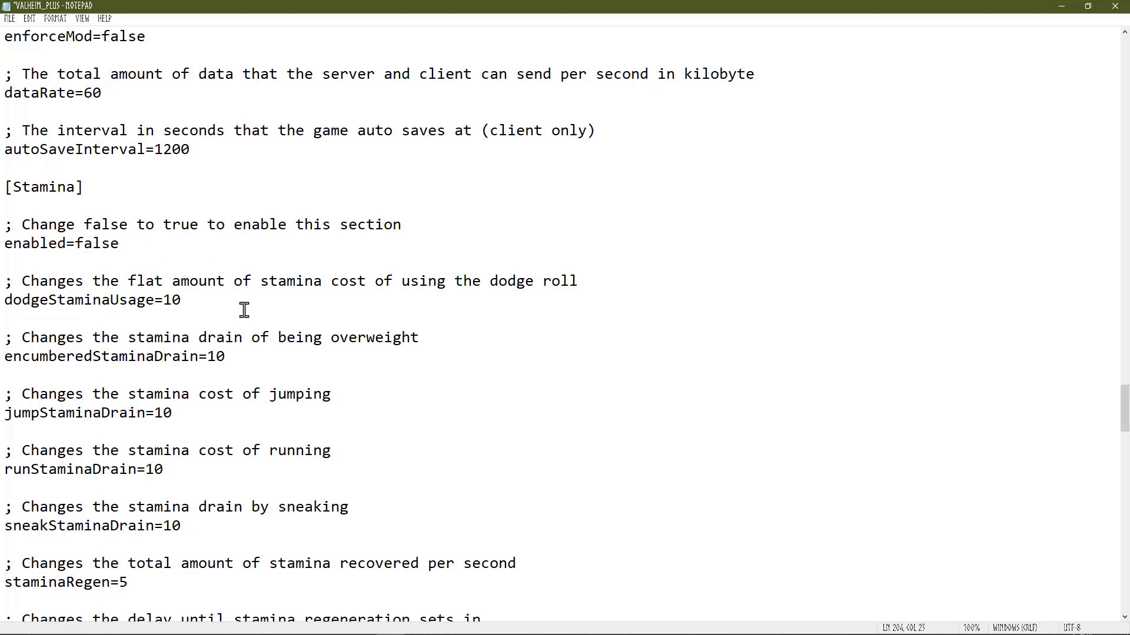
pyautogui.scroll(-1, 170, 253)
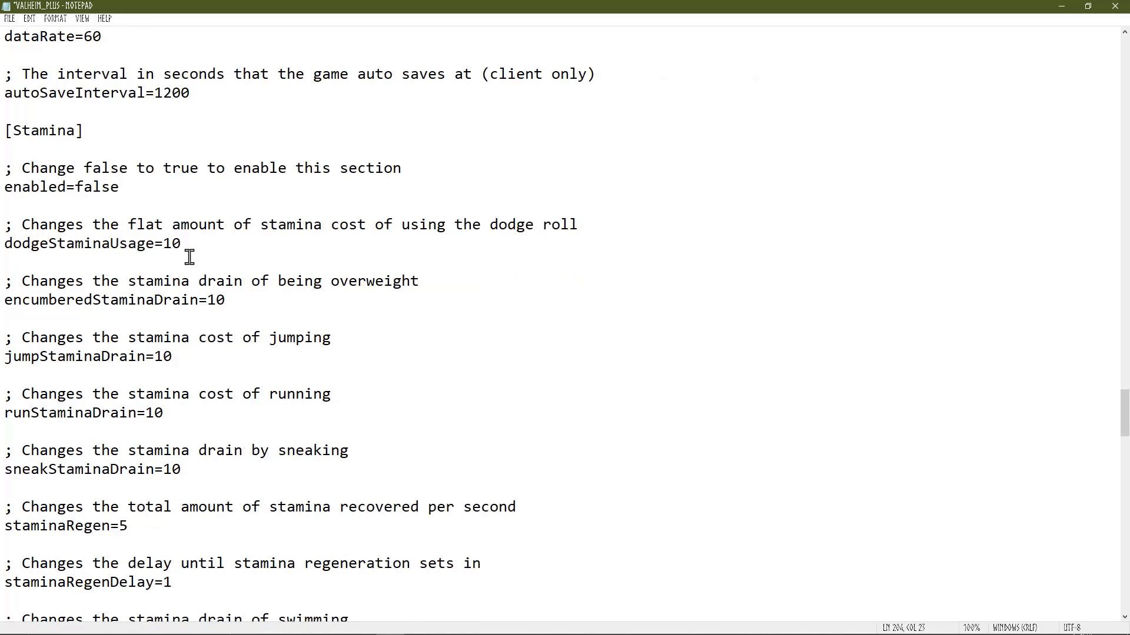
pyautogui.moveTo(132, 187); pyautogui.dragTo(77, 193)
pyautogui.write('true')
pyautogui.click(271, 245)
# - Set enabled to true and workbenchRange to 1000 in the [Workbench] section of the configuration file
pyautogui.scroll(-7, 379, 332)
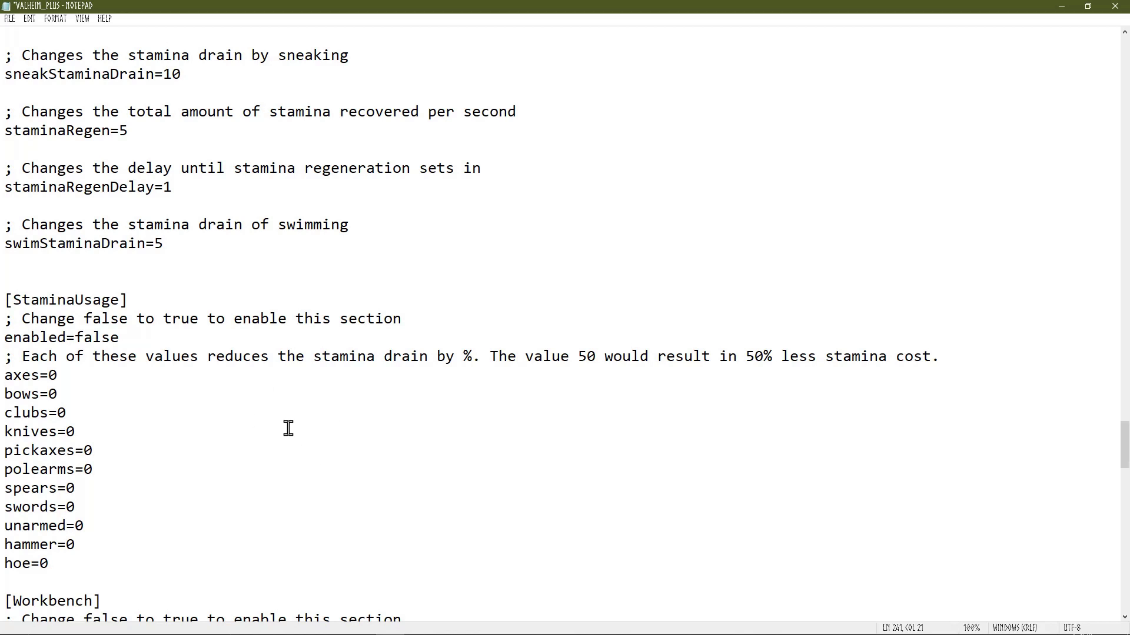
pyautogui.scroll(-2, 259, 436)
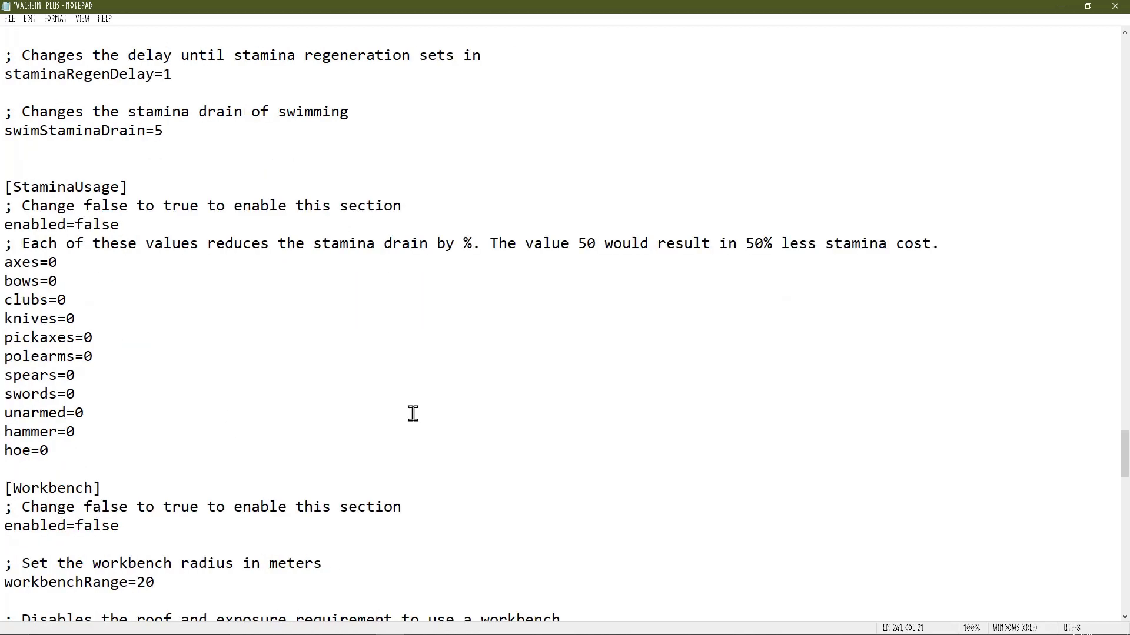
pyautogui.scroll(-2, 412, 412)
pyautogui.scroll(-2, 536, 433)
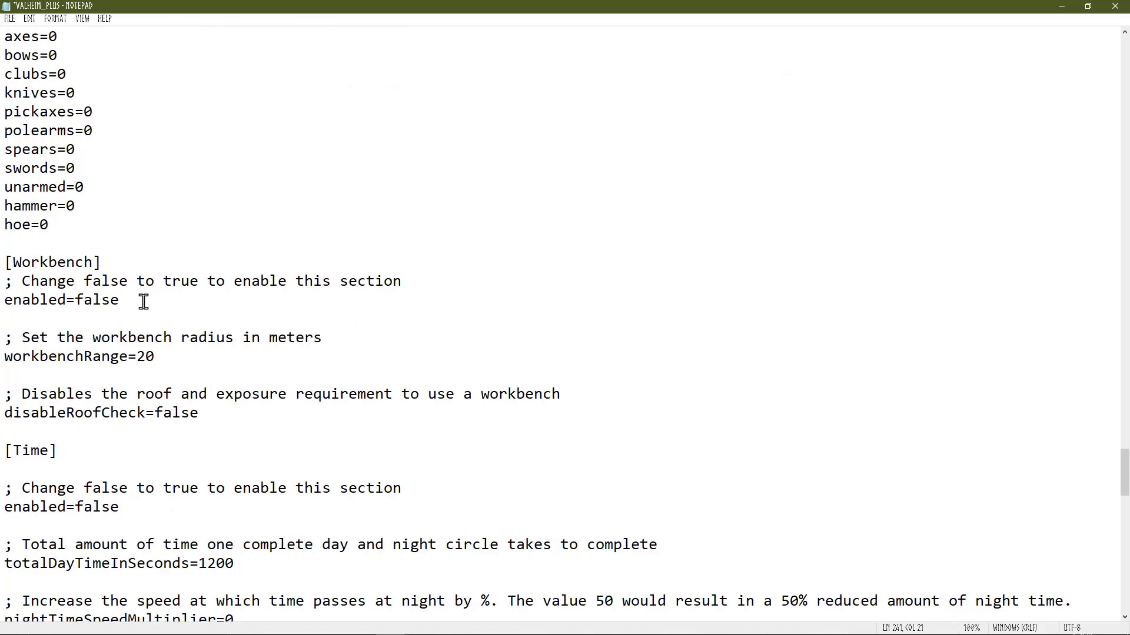
pyautogui.moveTo(138, 299); pyautogui.dragTo(75, 302)
pyautogui.write('true')
pyautogui.moveTo(162, 356); pyautogui.dragTo(136, 356)
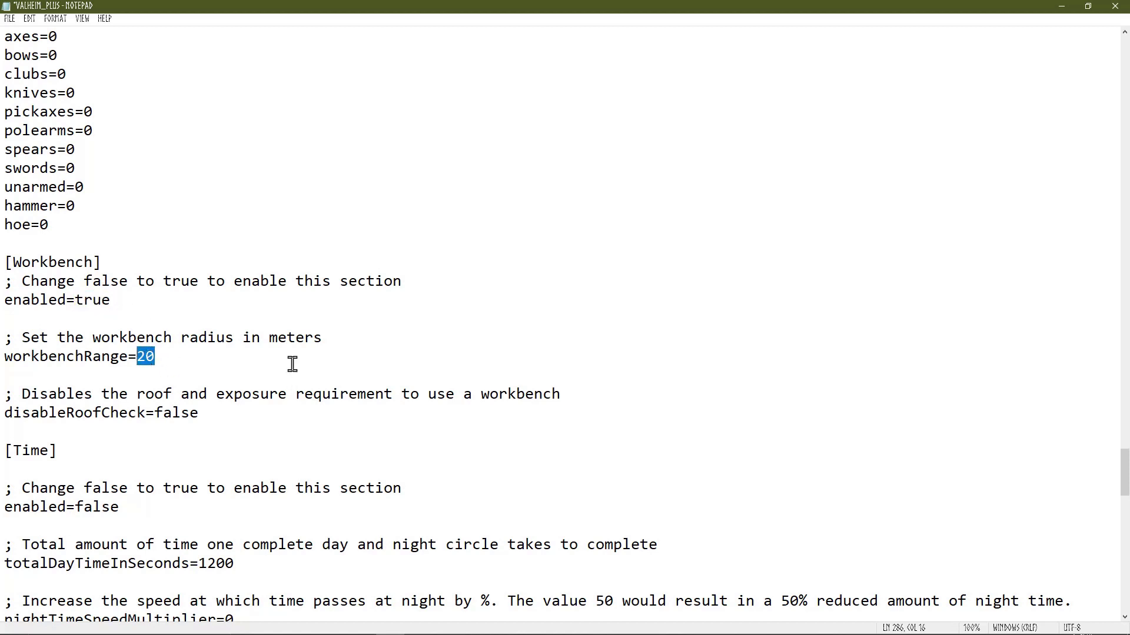
pyautogui.write('1000')
# - Review the options in the [Time], [Ward], [StructuralIntegrity], [Experience], [Camera] and [Wagon] sections of the configuration file
pyautogui.scroll(-4, 433, 366)
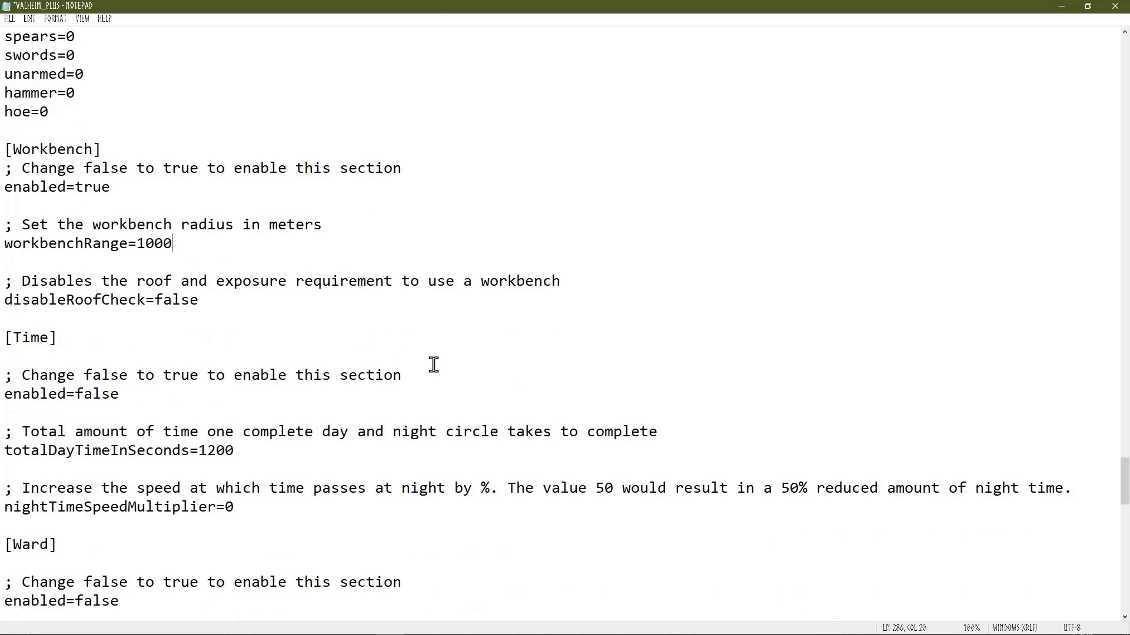
pyautogui.click(246, 284)
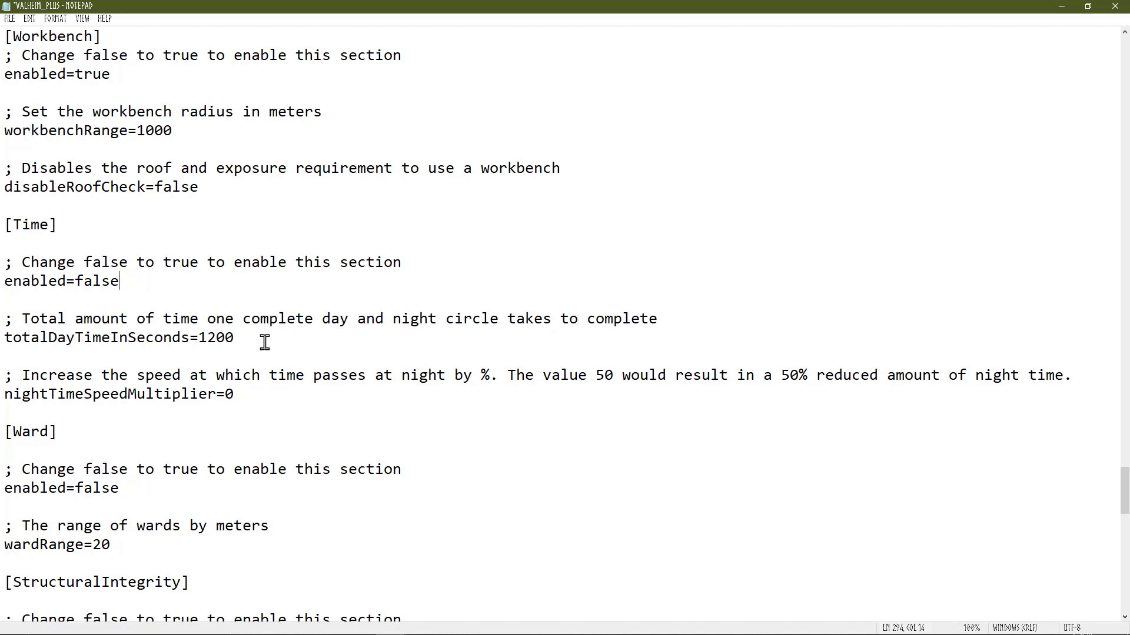
pyautogui.scroll(-4, 264, 341)
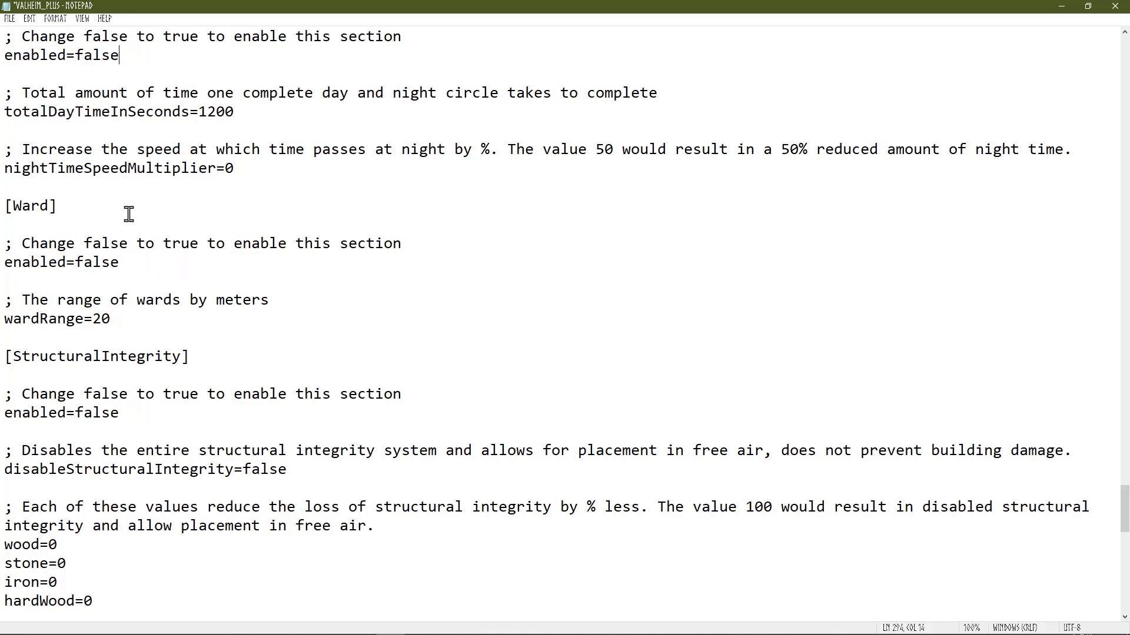
pyautogui.scroll(-2, 337, 341)
pyautogui.scroll(-6, 255, 407)
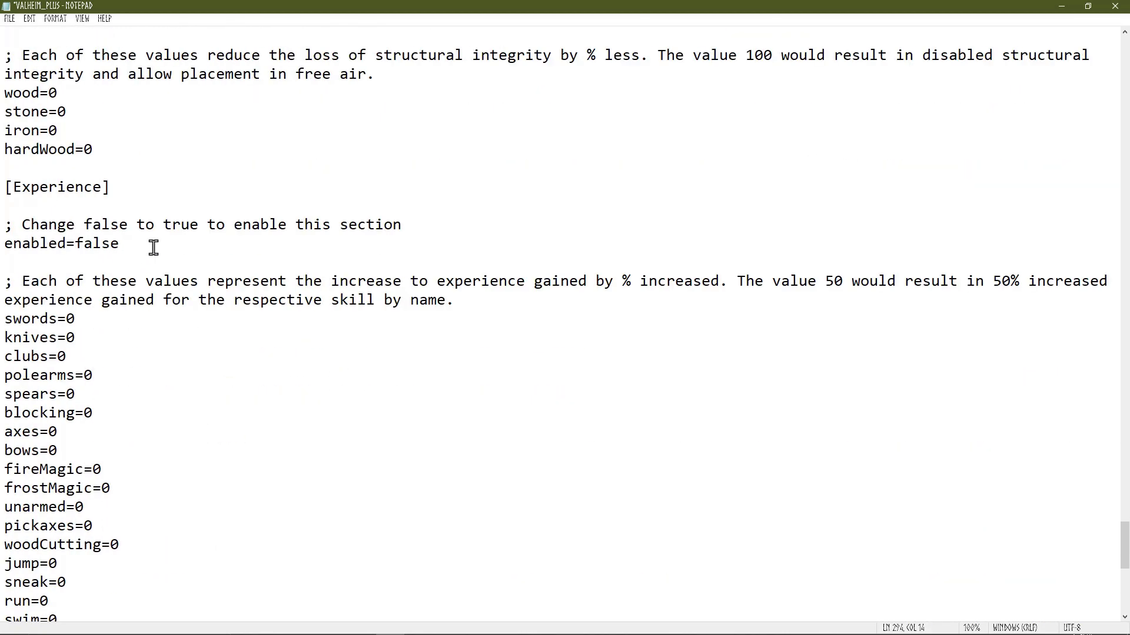
pyautogui.scroll(-1, 158, 247)
pyautogui.scroll(-3, 293, 355)
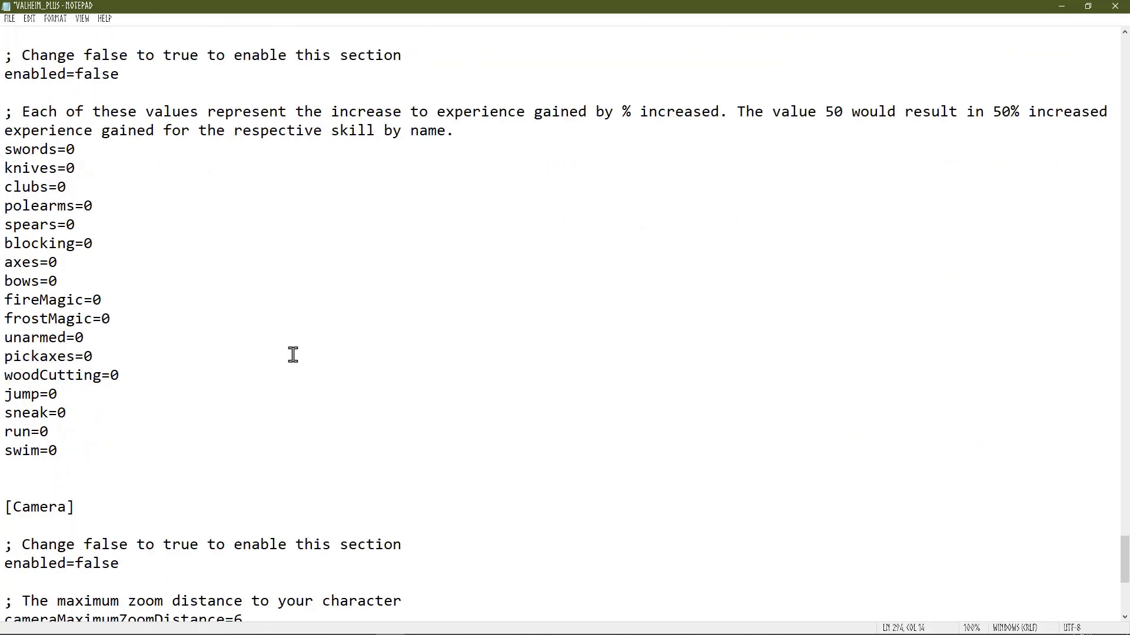
pyautogui.scroll(-2, 418, 351)
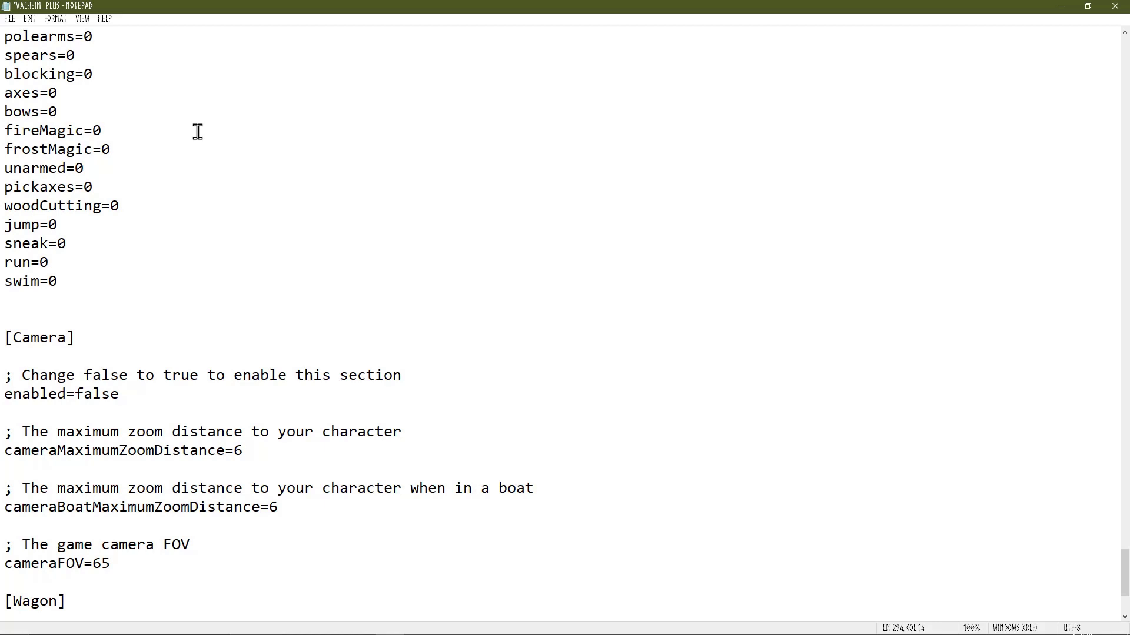
pyautogui.scroll(4, 225, 225)
pyautogui.scroll(3, 225, 224)
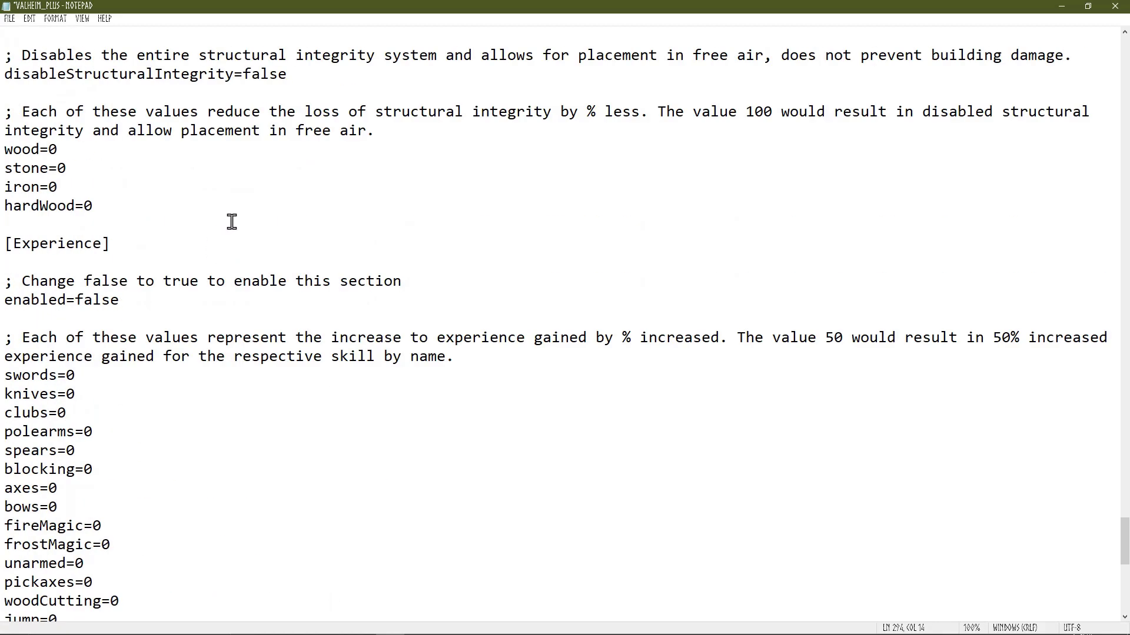
pyautogui.scroll(-8, 282, 199)
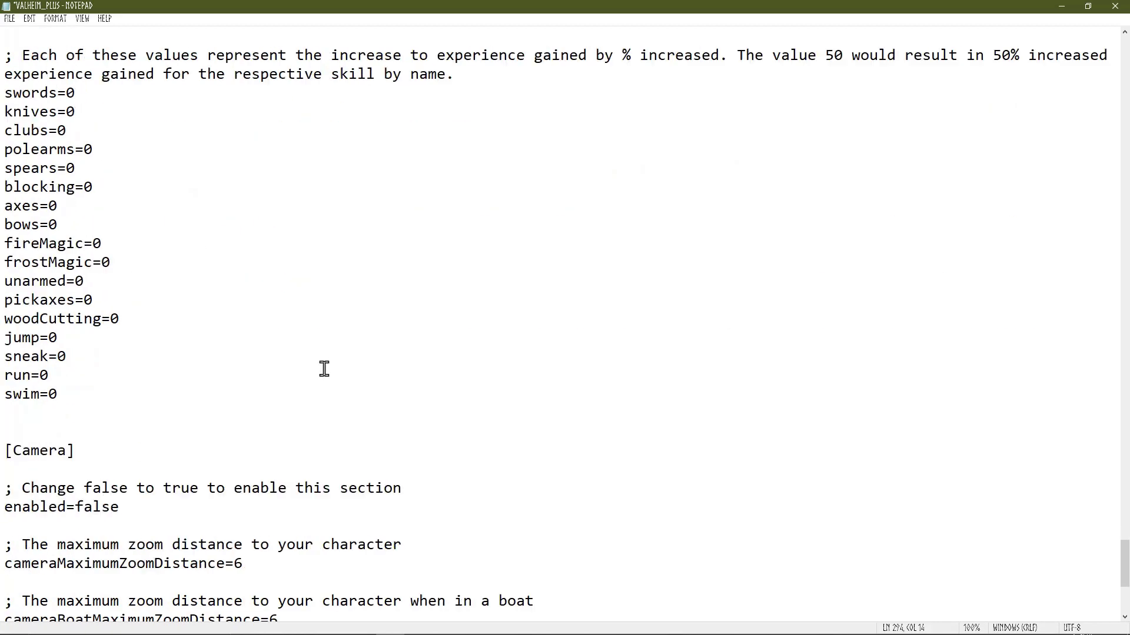
pyautogui.scroll(-1, 241, 386)
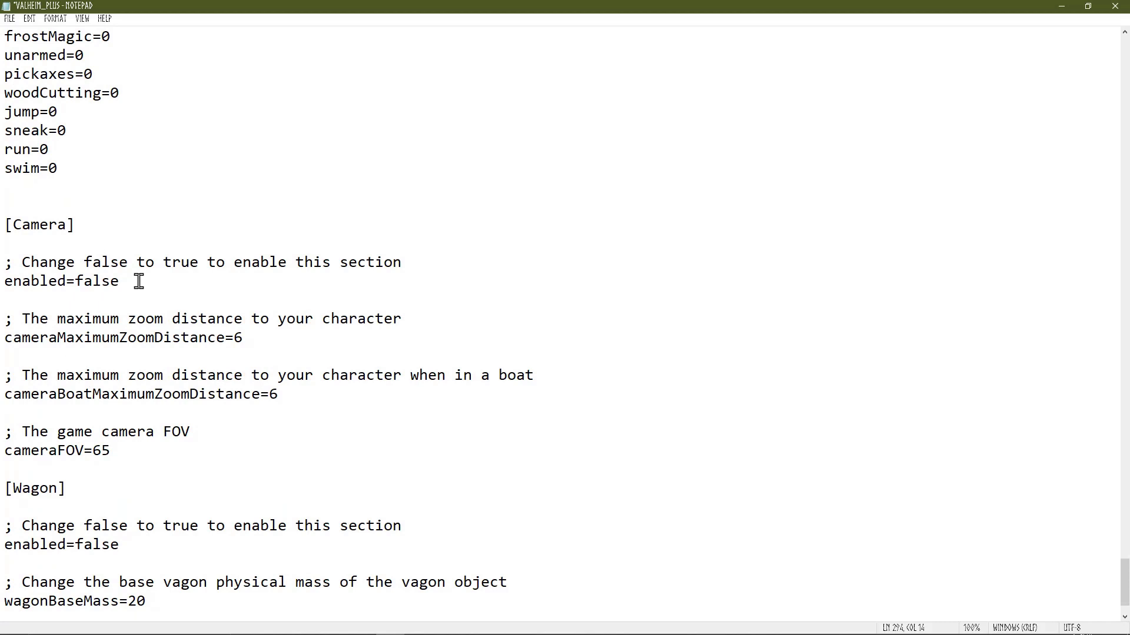
pyautogui.scroll(-1, 457, 436)
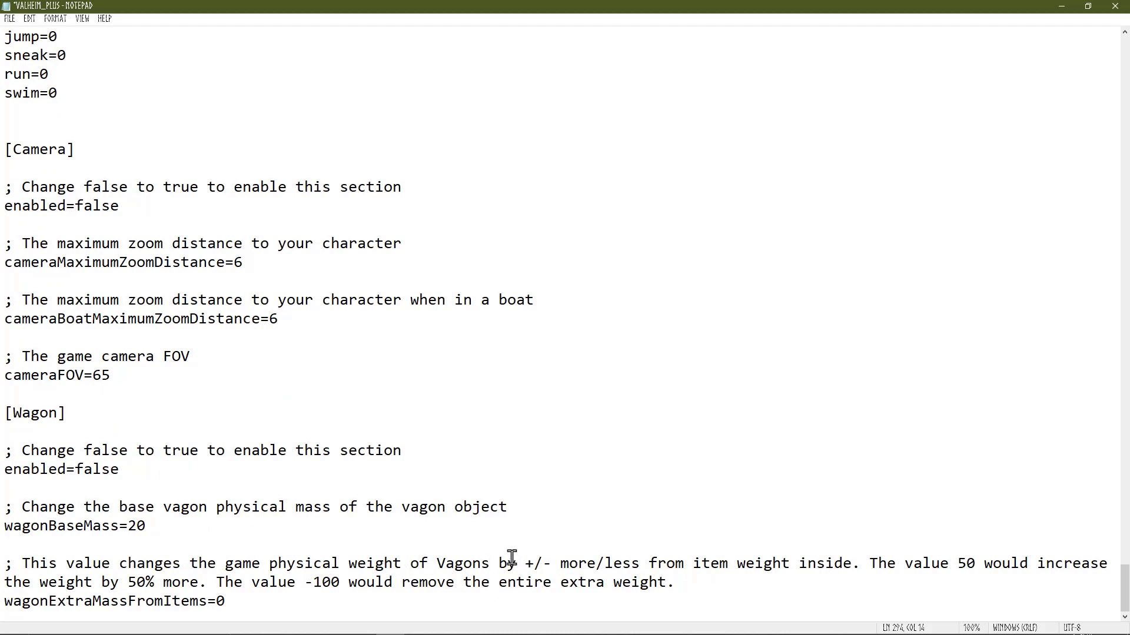
pyautogui.scroll(4, 617, 447)
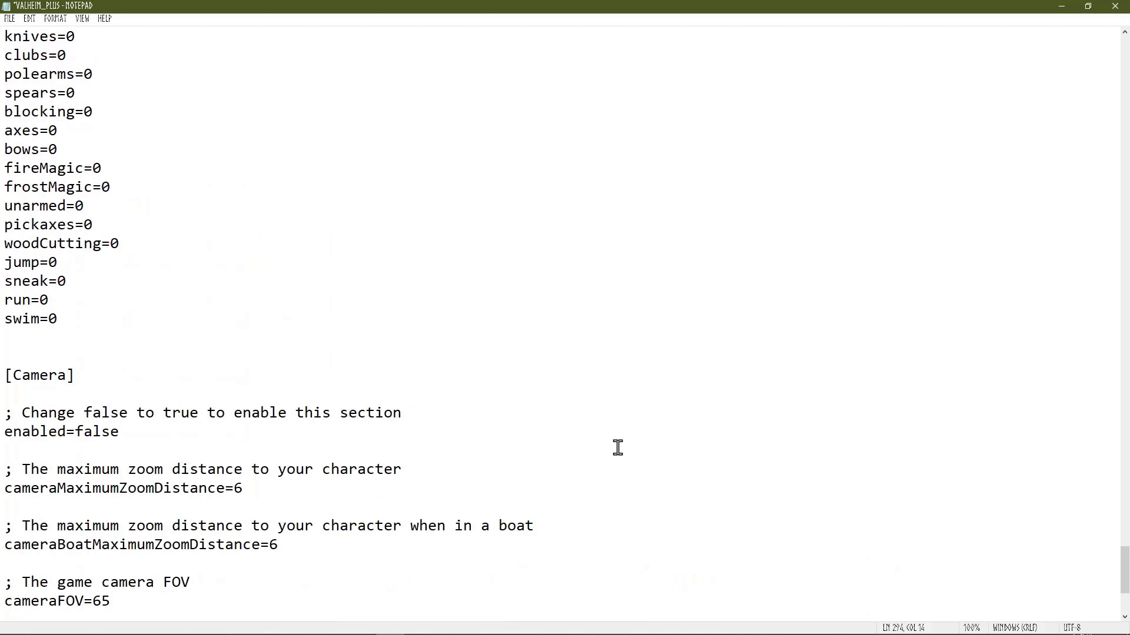
pyautogui.scroll(15, 610, 426)
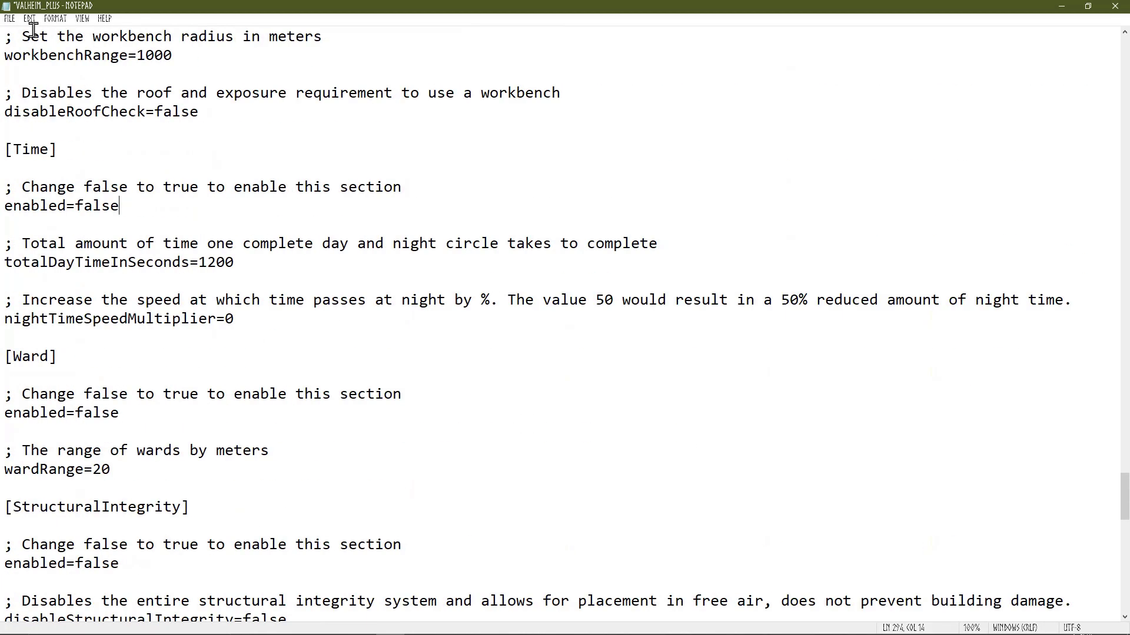
# - Save the valheim_plus configuration file, and close both the file and its config folder window
pyautogui.click(10, 19)
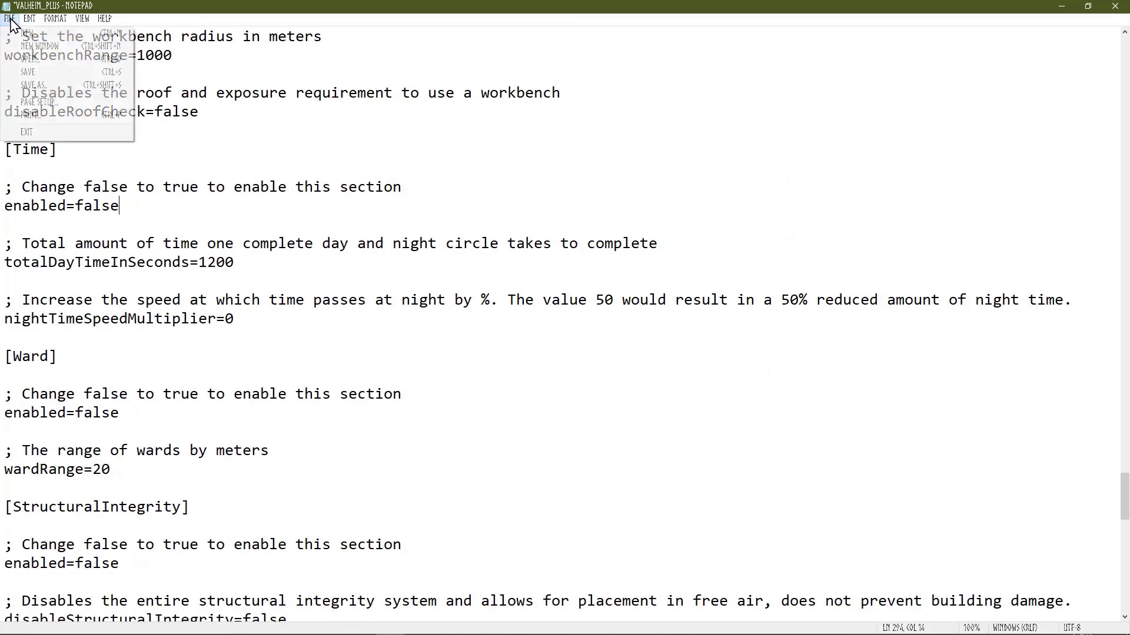
pyautogui.click(35, 71)
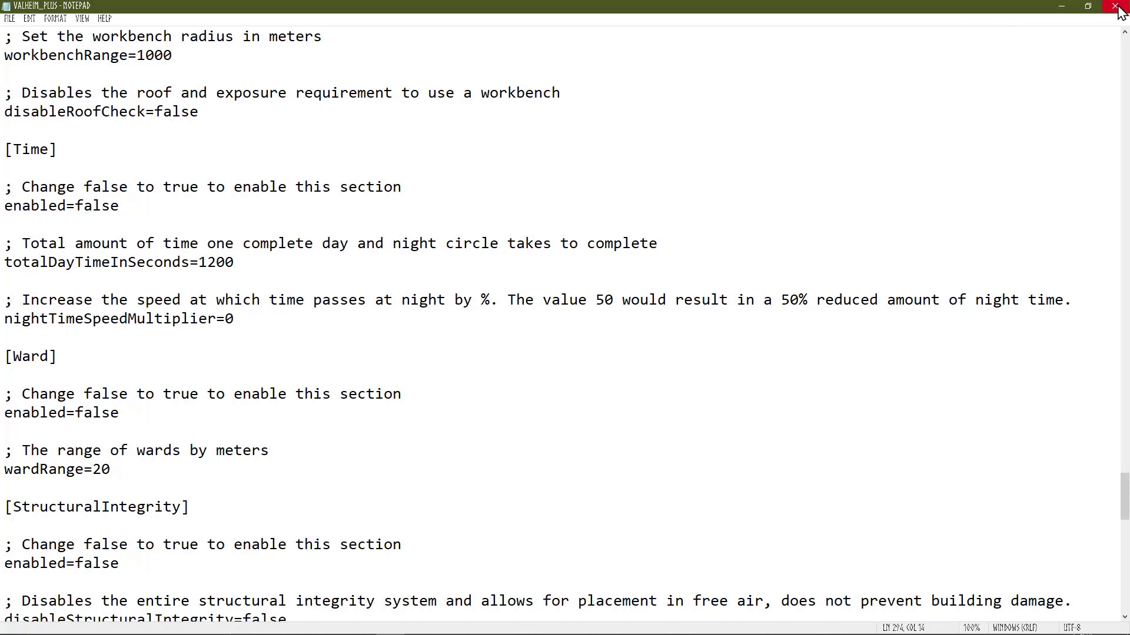
pyautogui.scroll(10, 469, 444)
pyautogui.scroll(13, 334, 397)
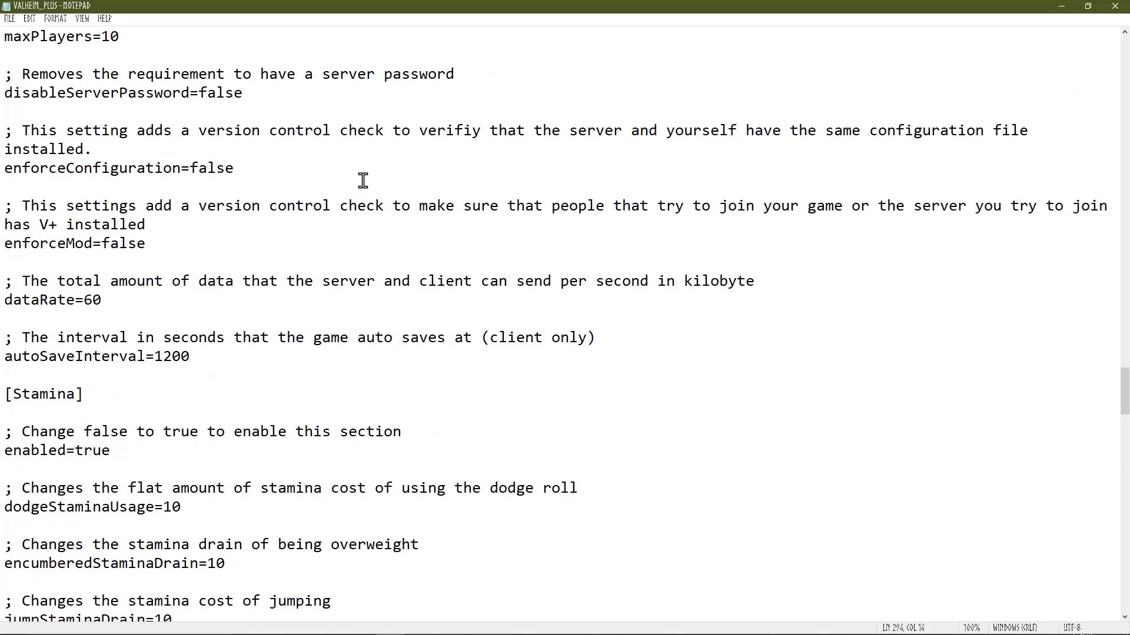
pyautogui.click(1117, 5)
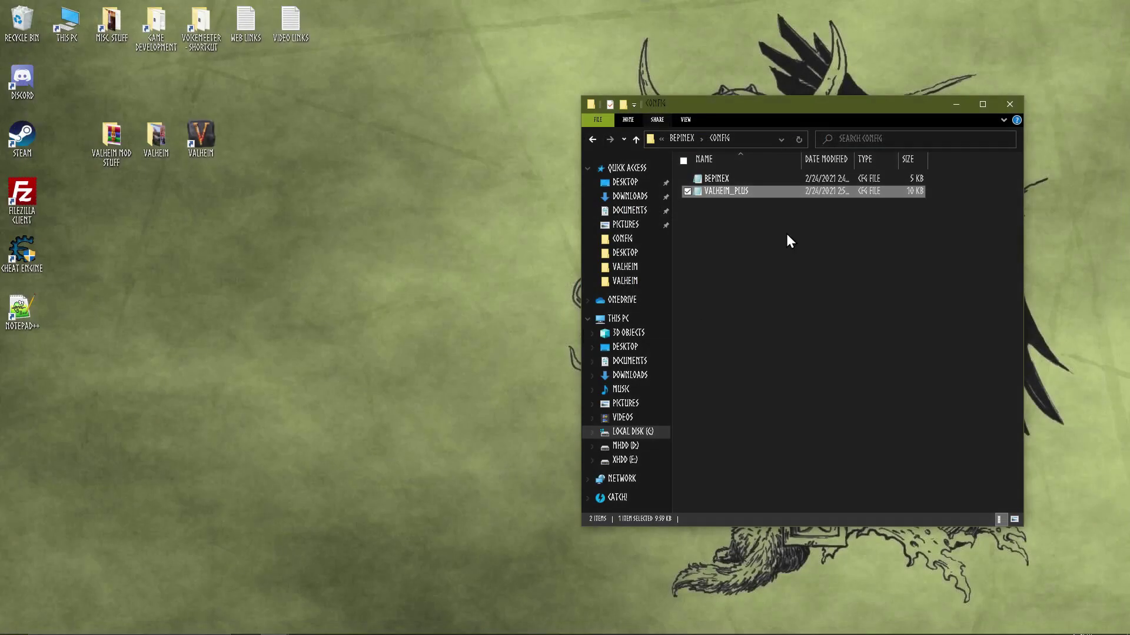
pyautogui.click(1009, 105)
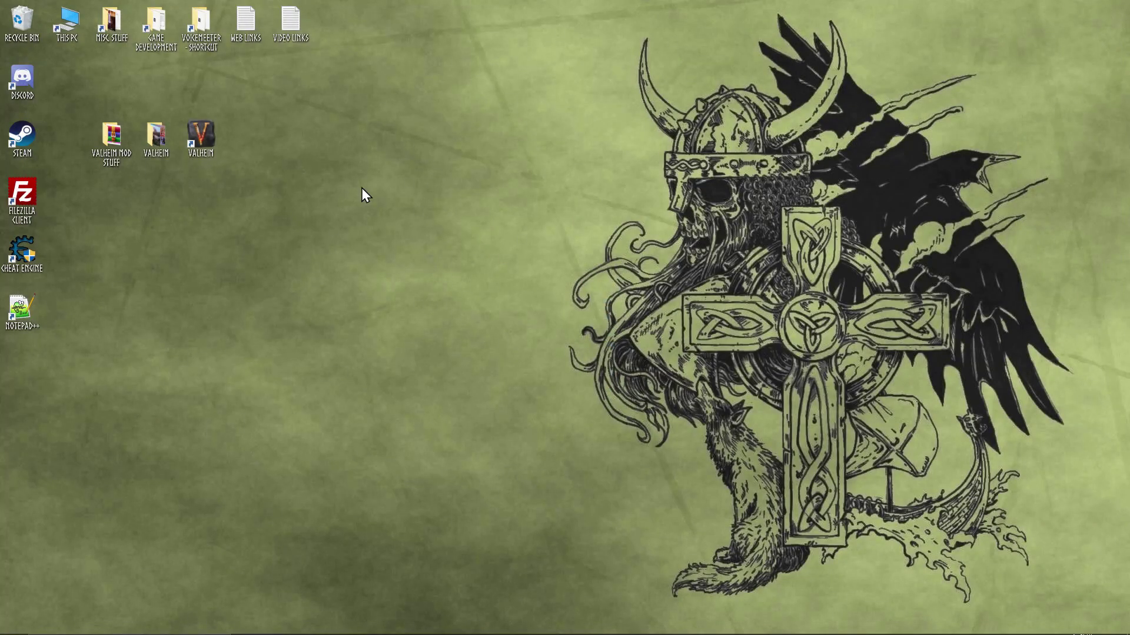